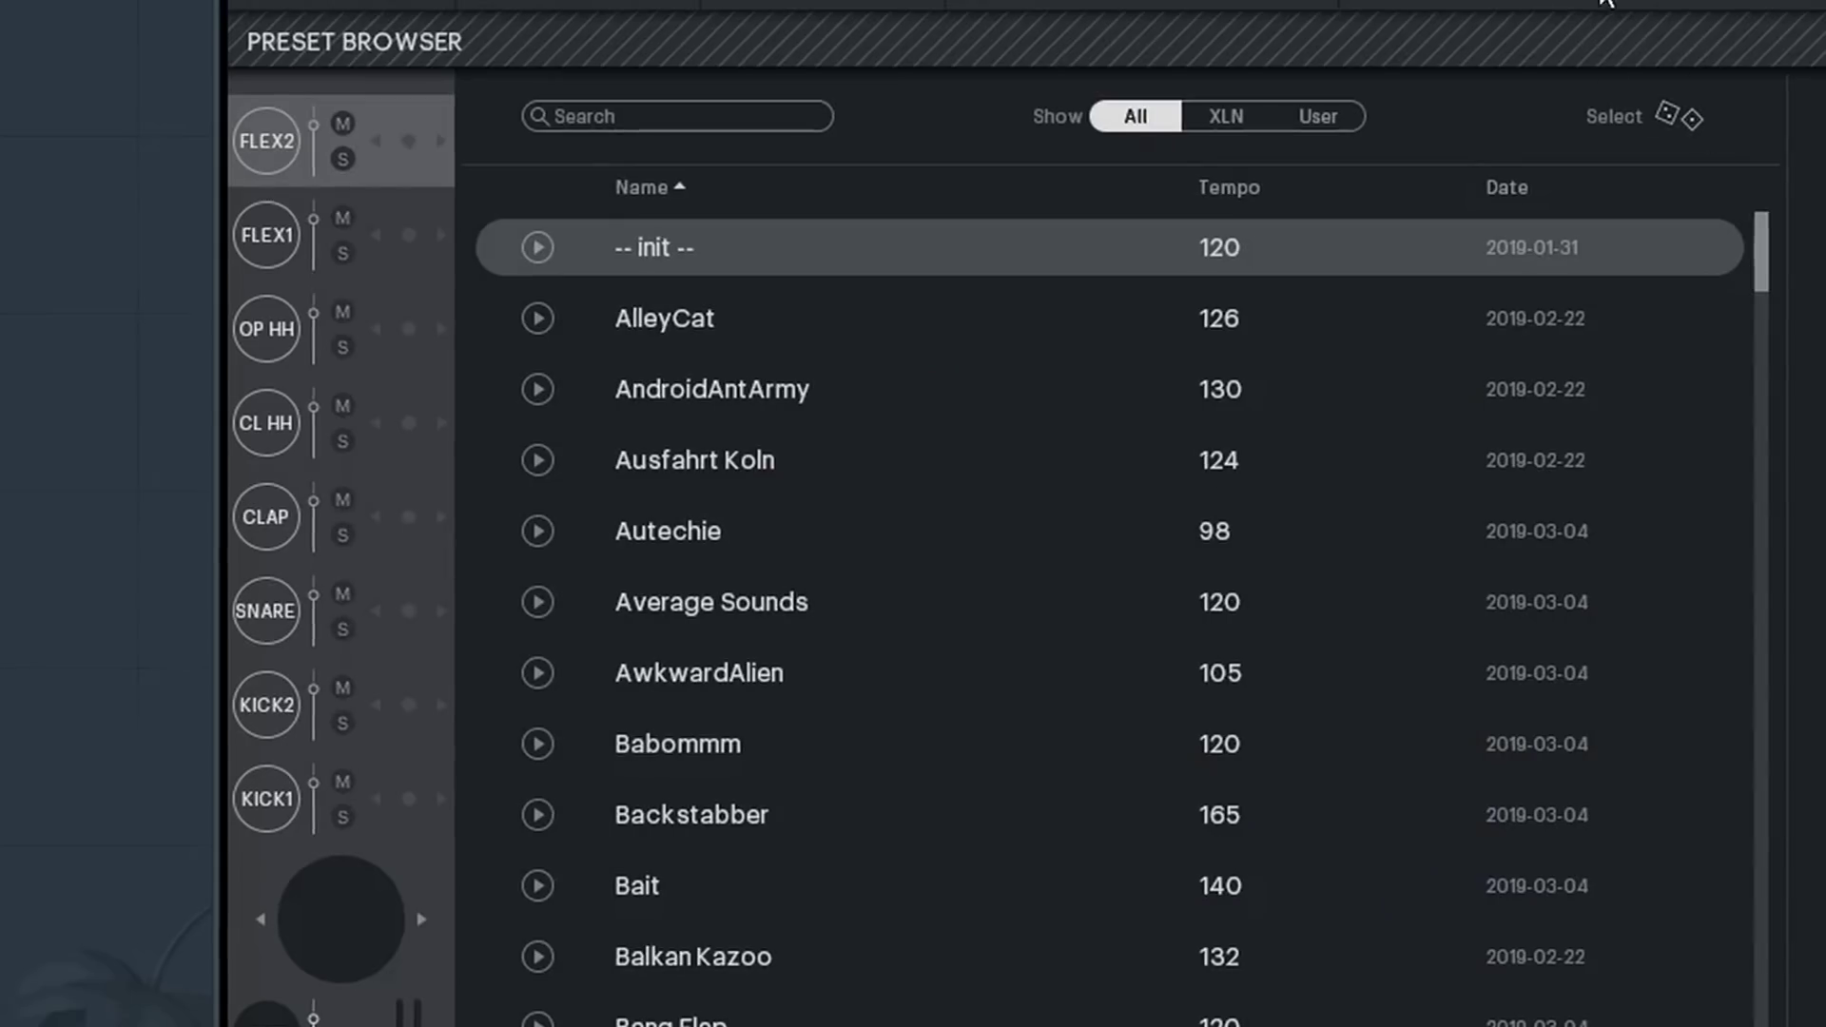
Load the AlleyCat, AndroidAntArmy, Ausfahrt Koln and Autechie presets one after another
{"action": "left_click", "coordinate": [527, 320]}
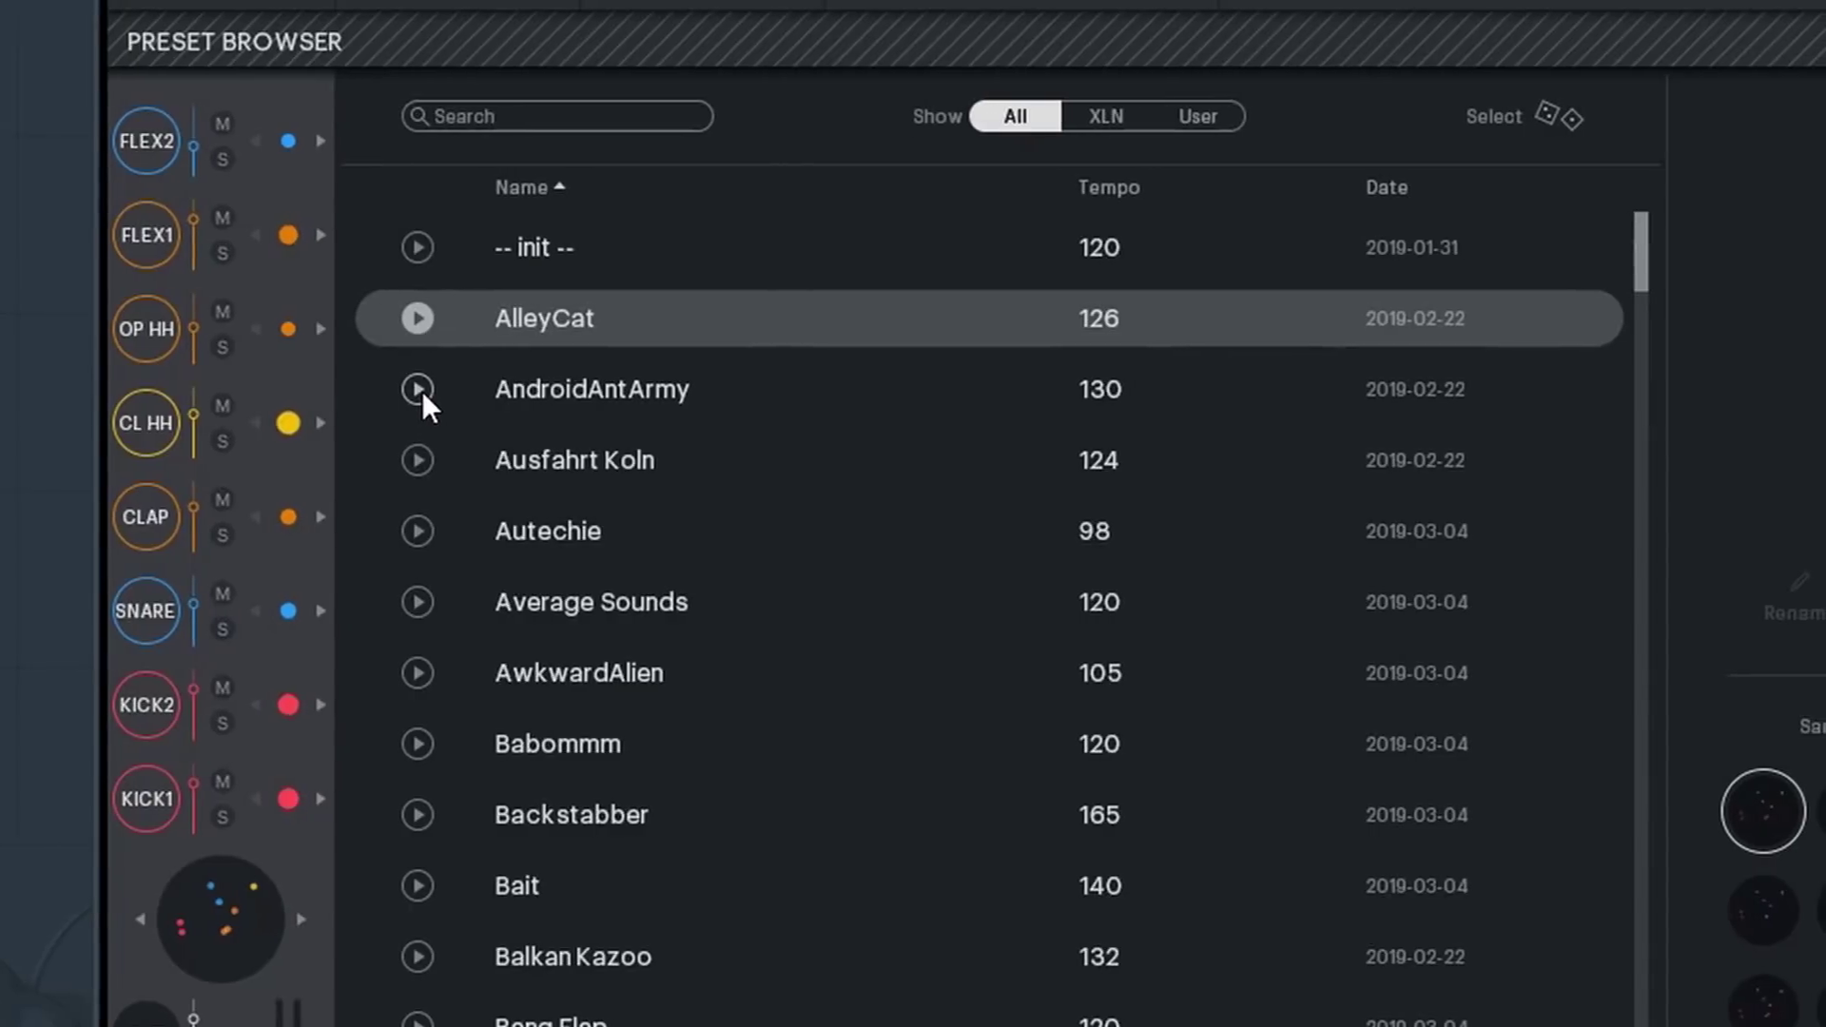
{"action": "left_click", "coordinate": [419, 390]}
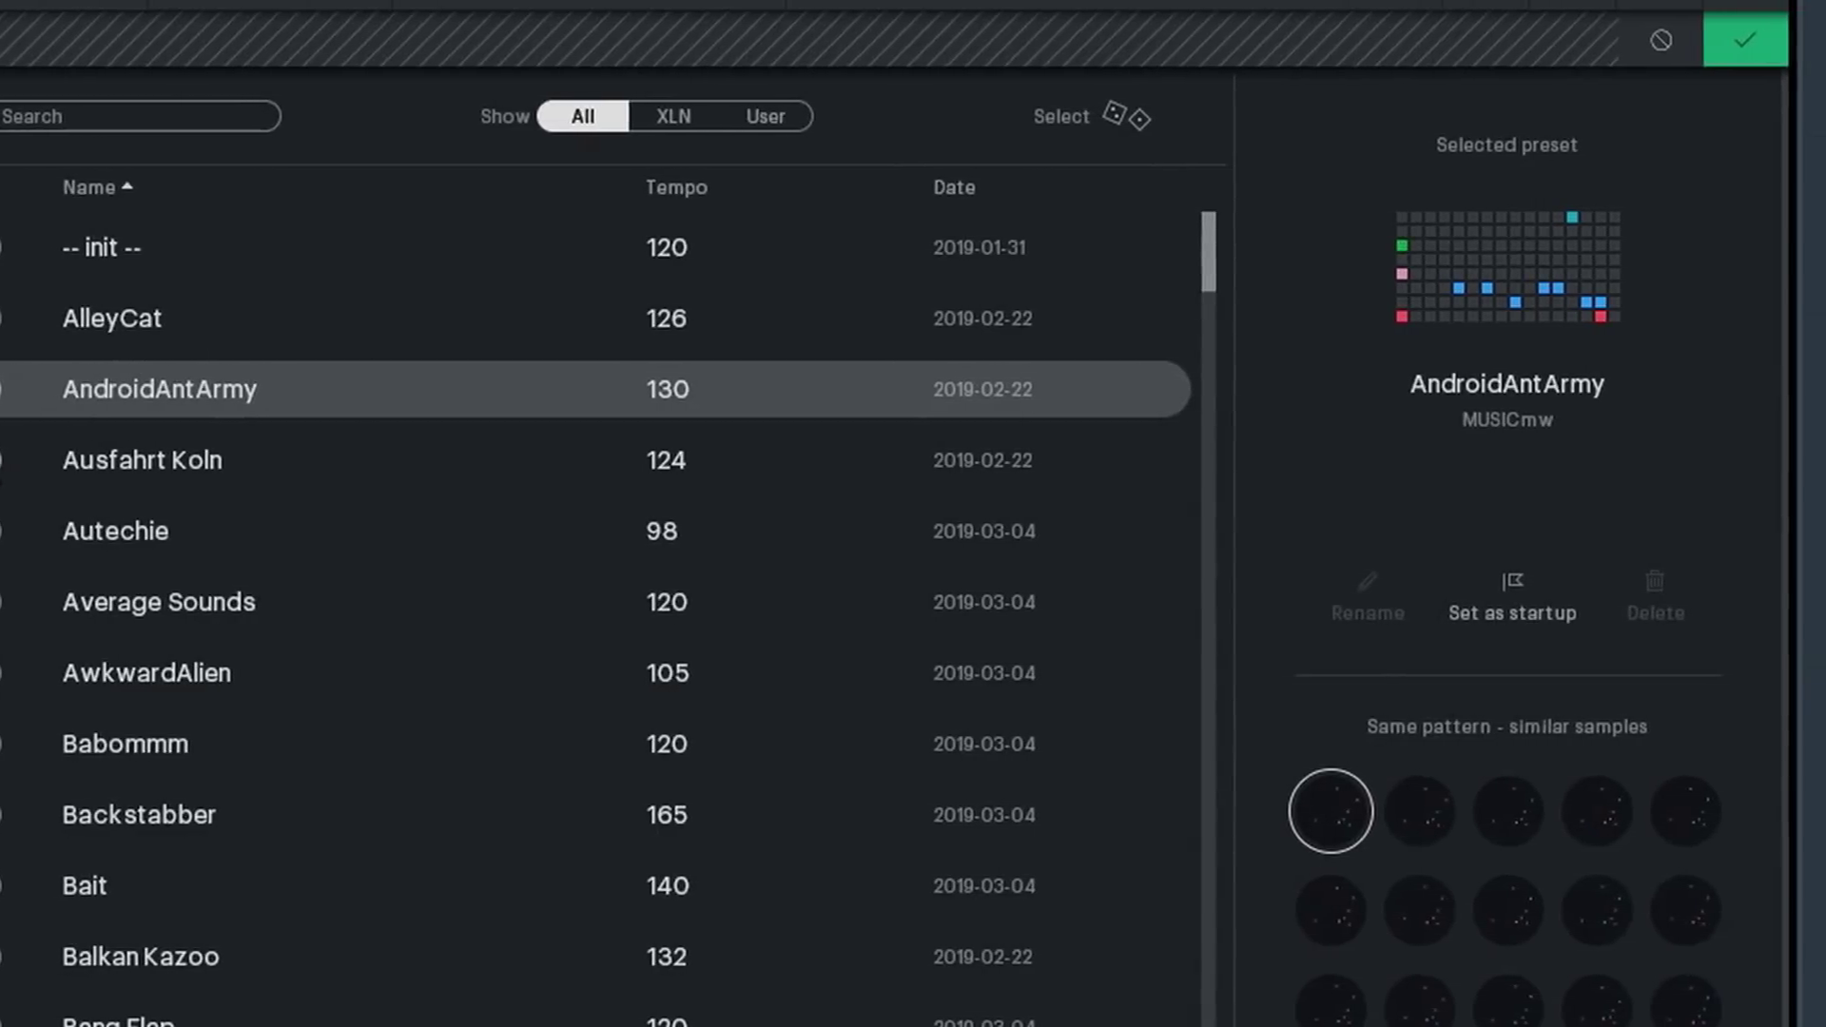
{"action": "left_click", "coordinate": [143, 459]}
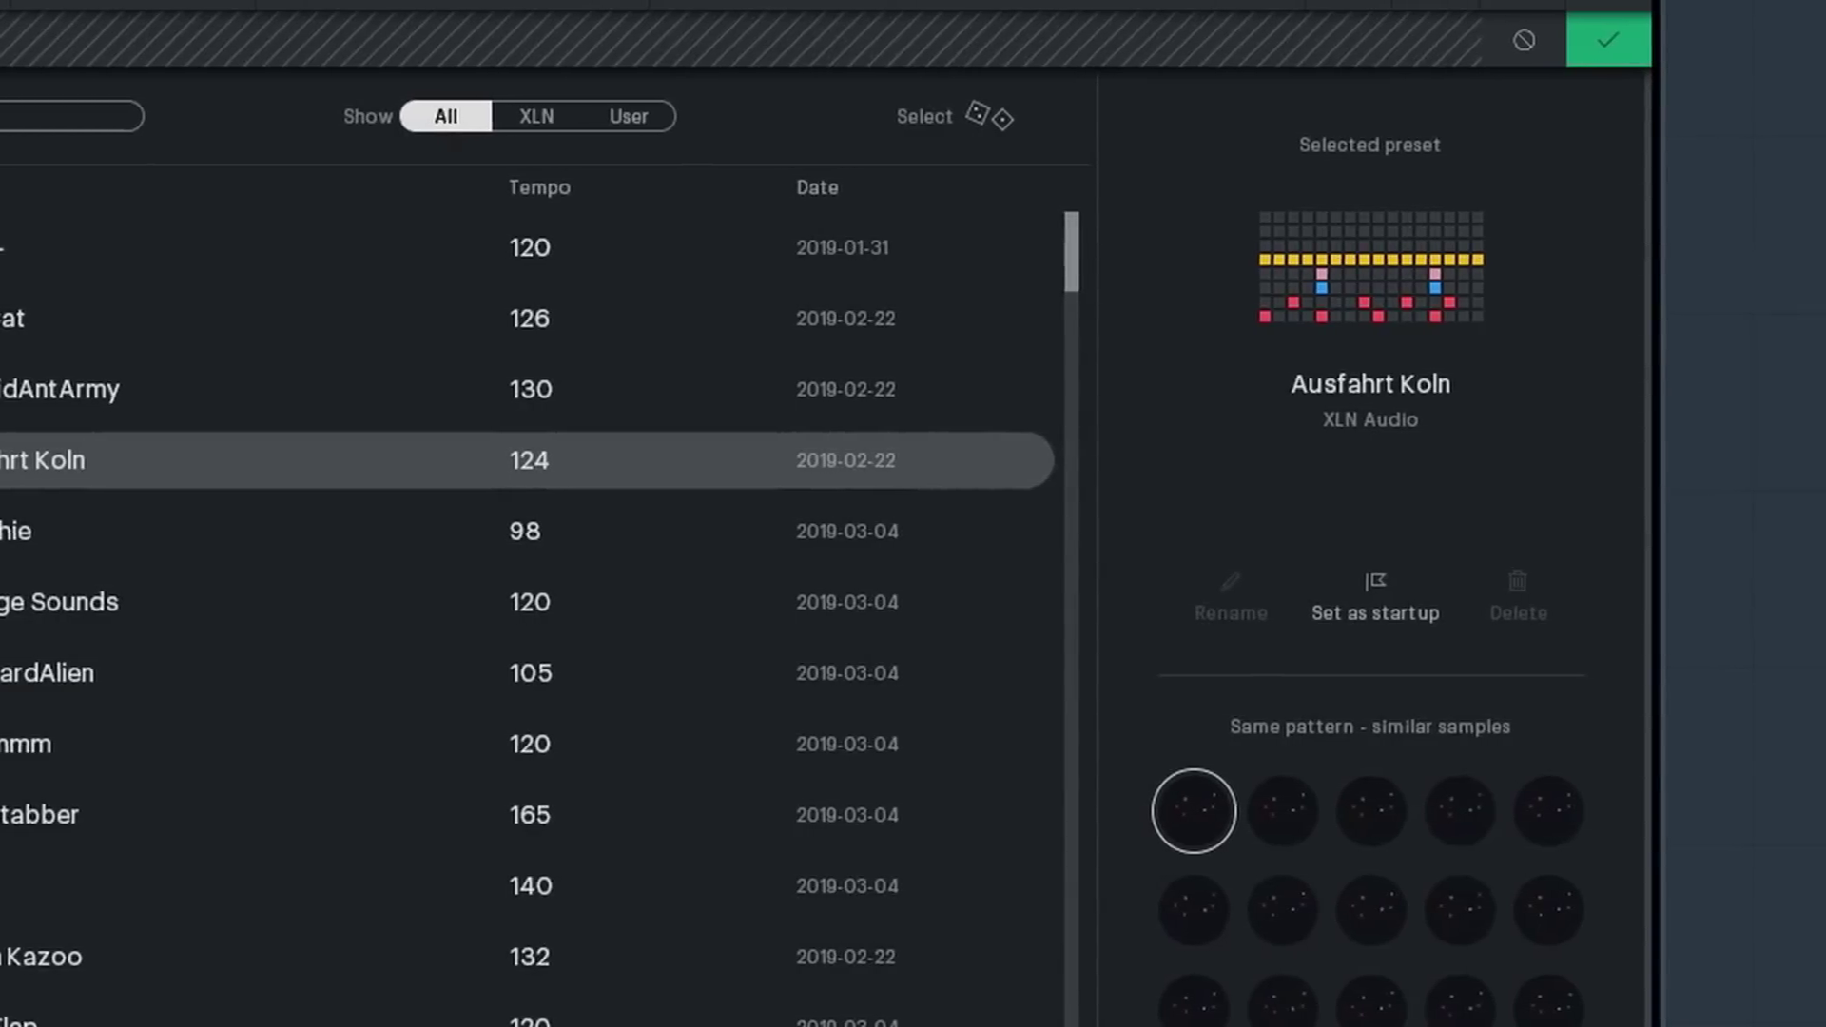
{"action": "left_click", "coordinate": [143, 530]}
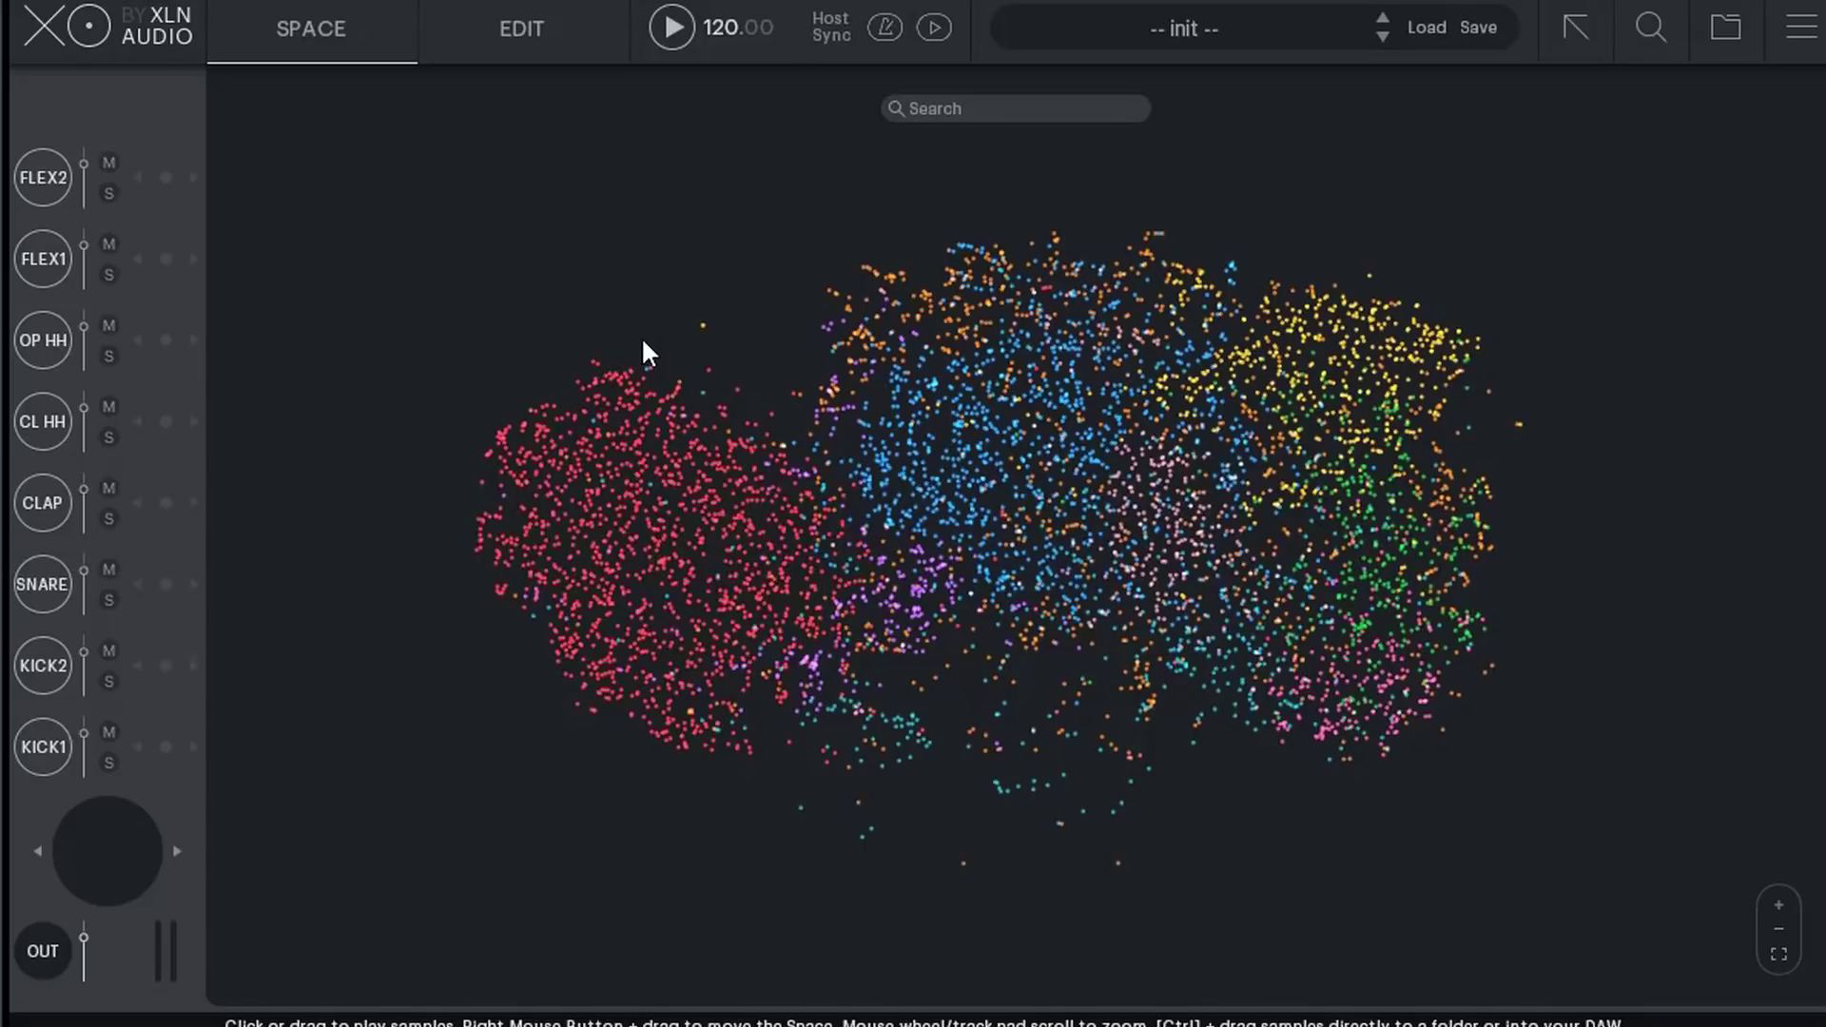
Select the FLEX2 channel and open XO's Sample Folders dialog
{"action": "scroll", "coordinate": [643, 354], "scroll_direction": "up", "scroll_amount": 3}
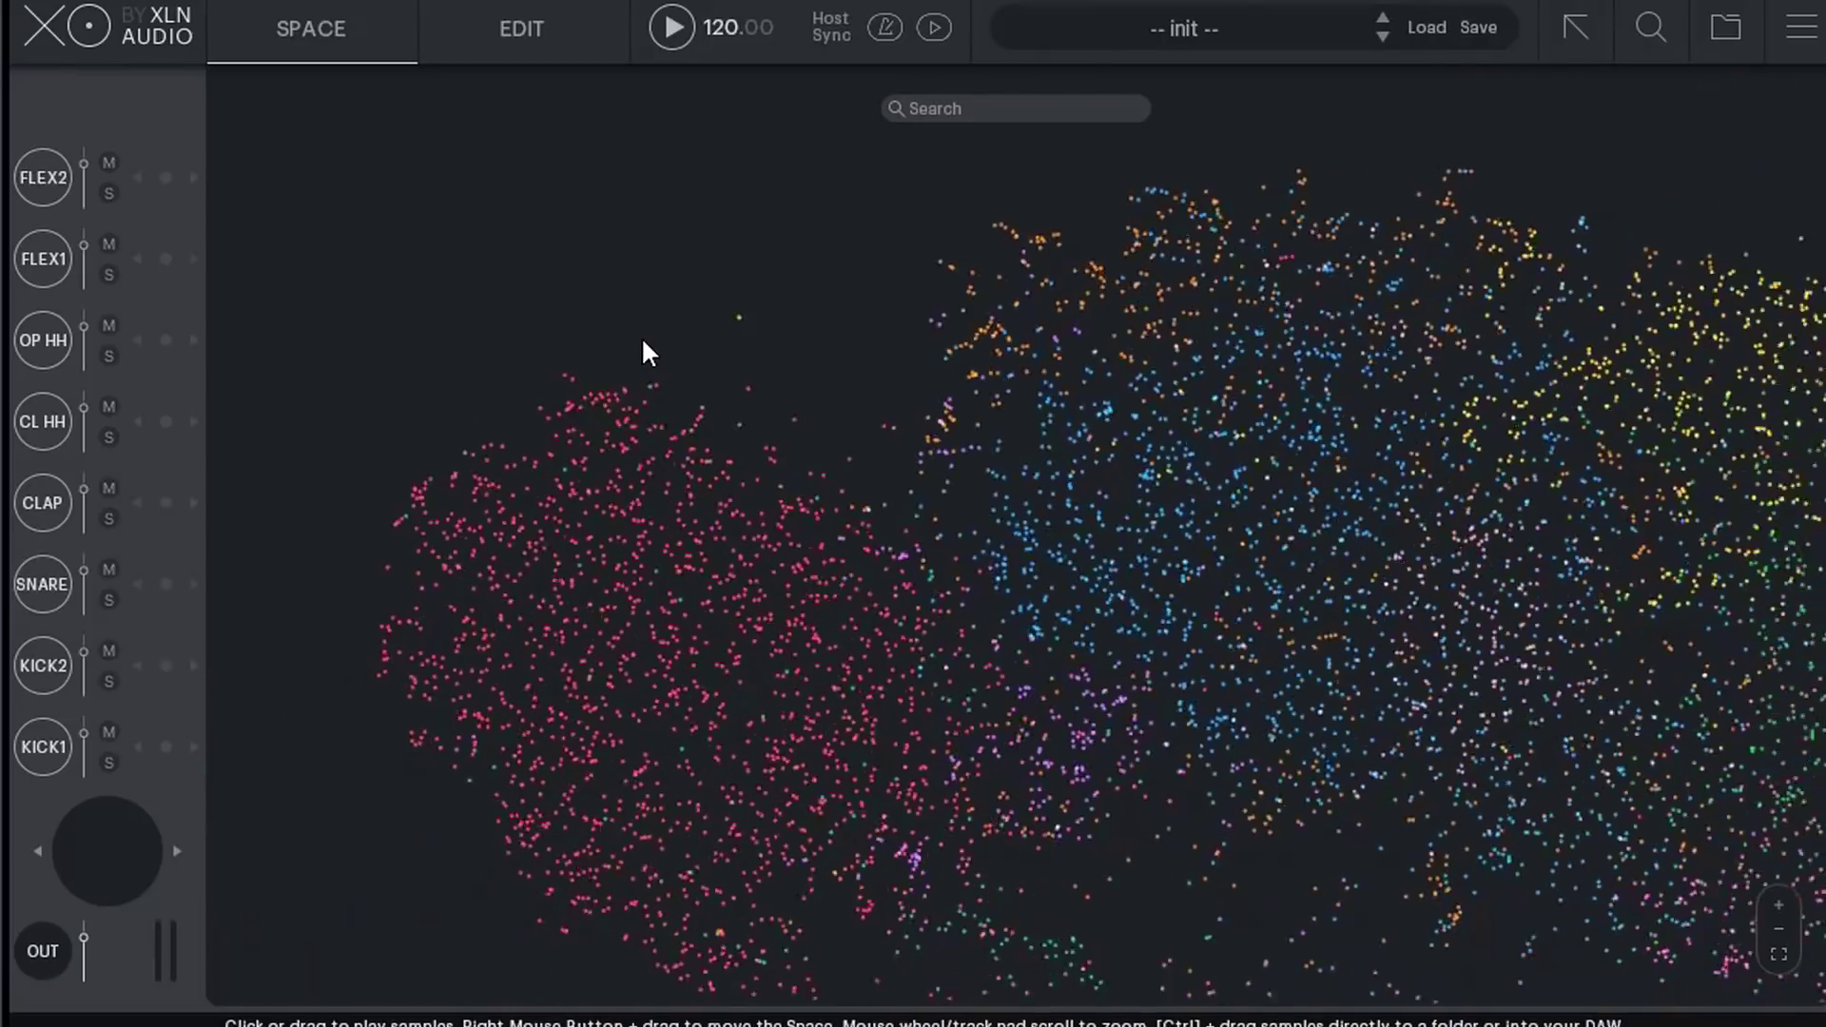
{"action": "scroll", "coordinate": [643, 343], "scroll_direction": "down", "scroll_amount": 3}
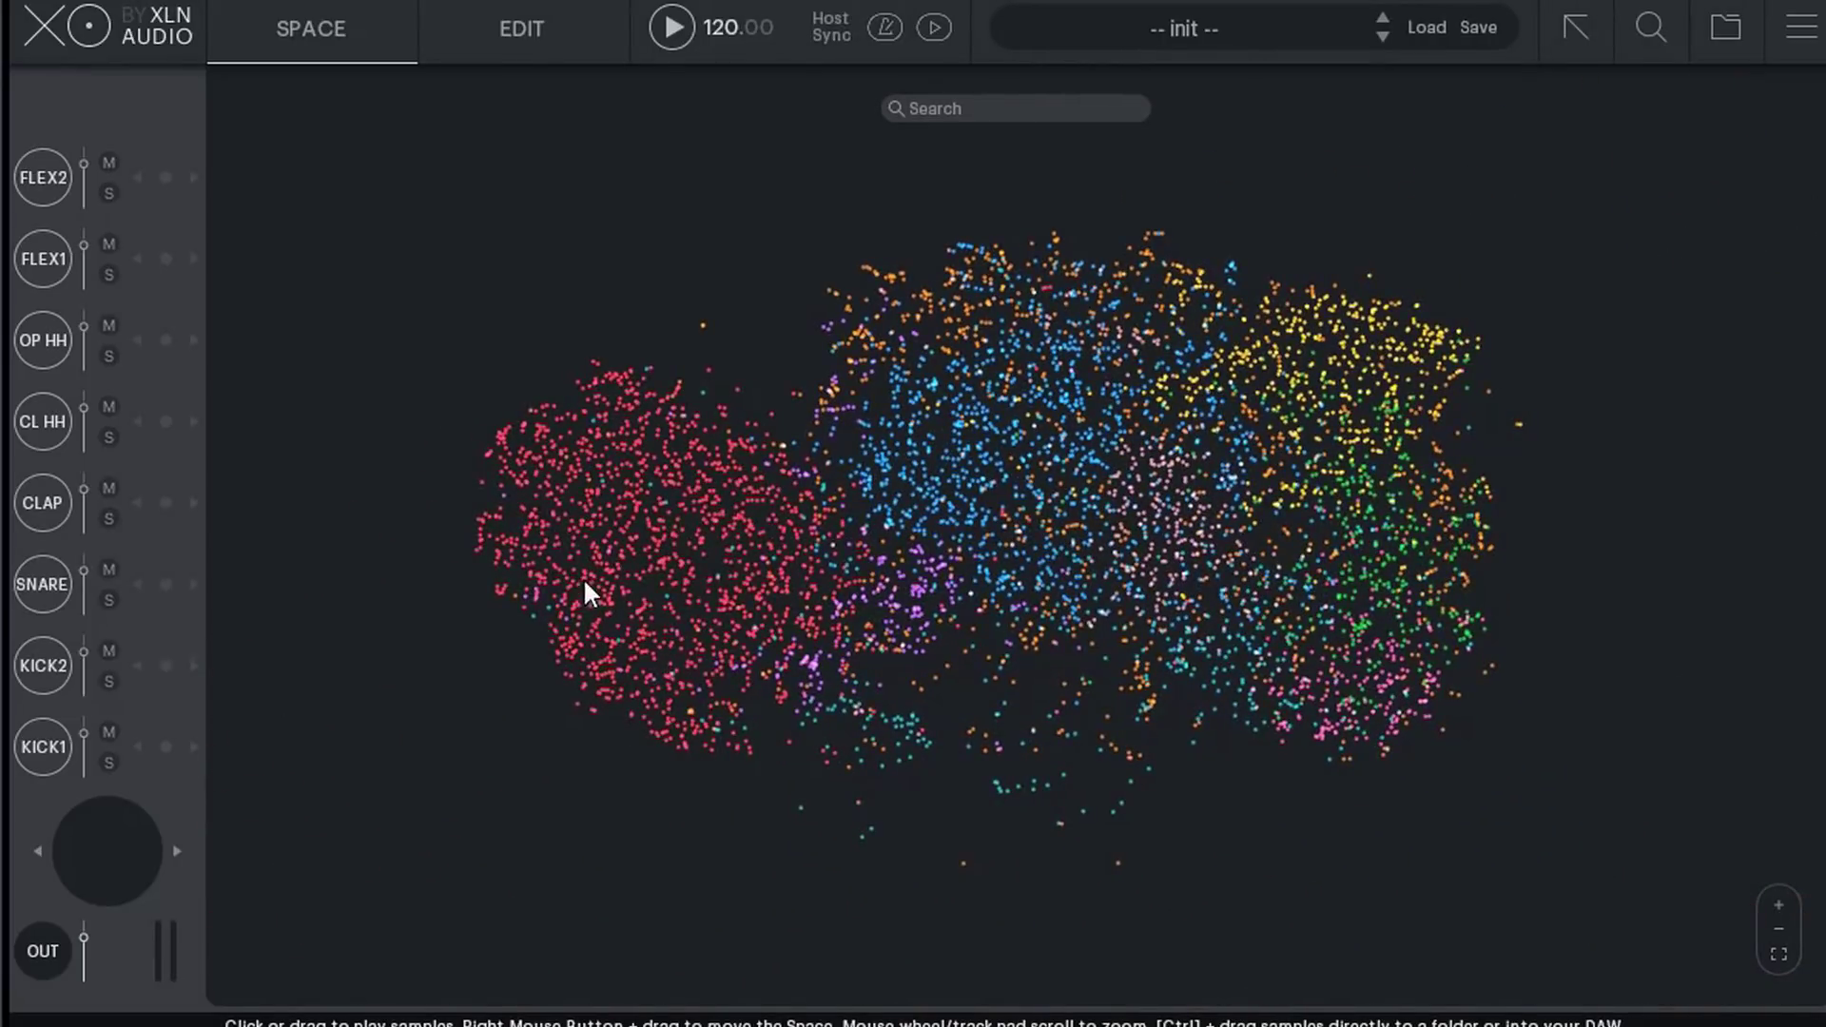
{"action": "left_click", "coordinate": [65, 195]}
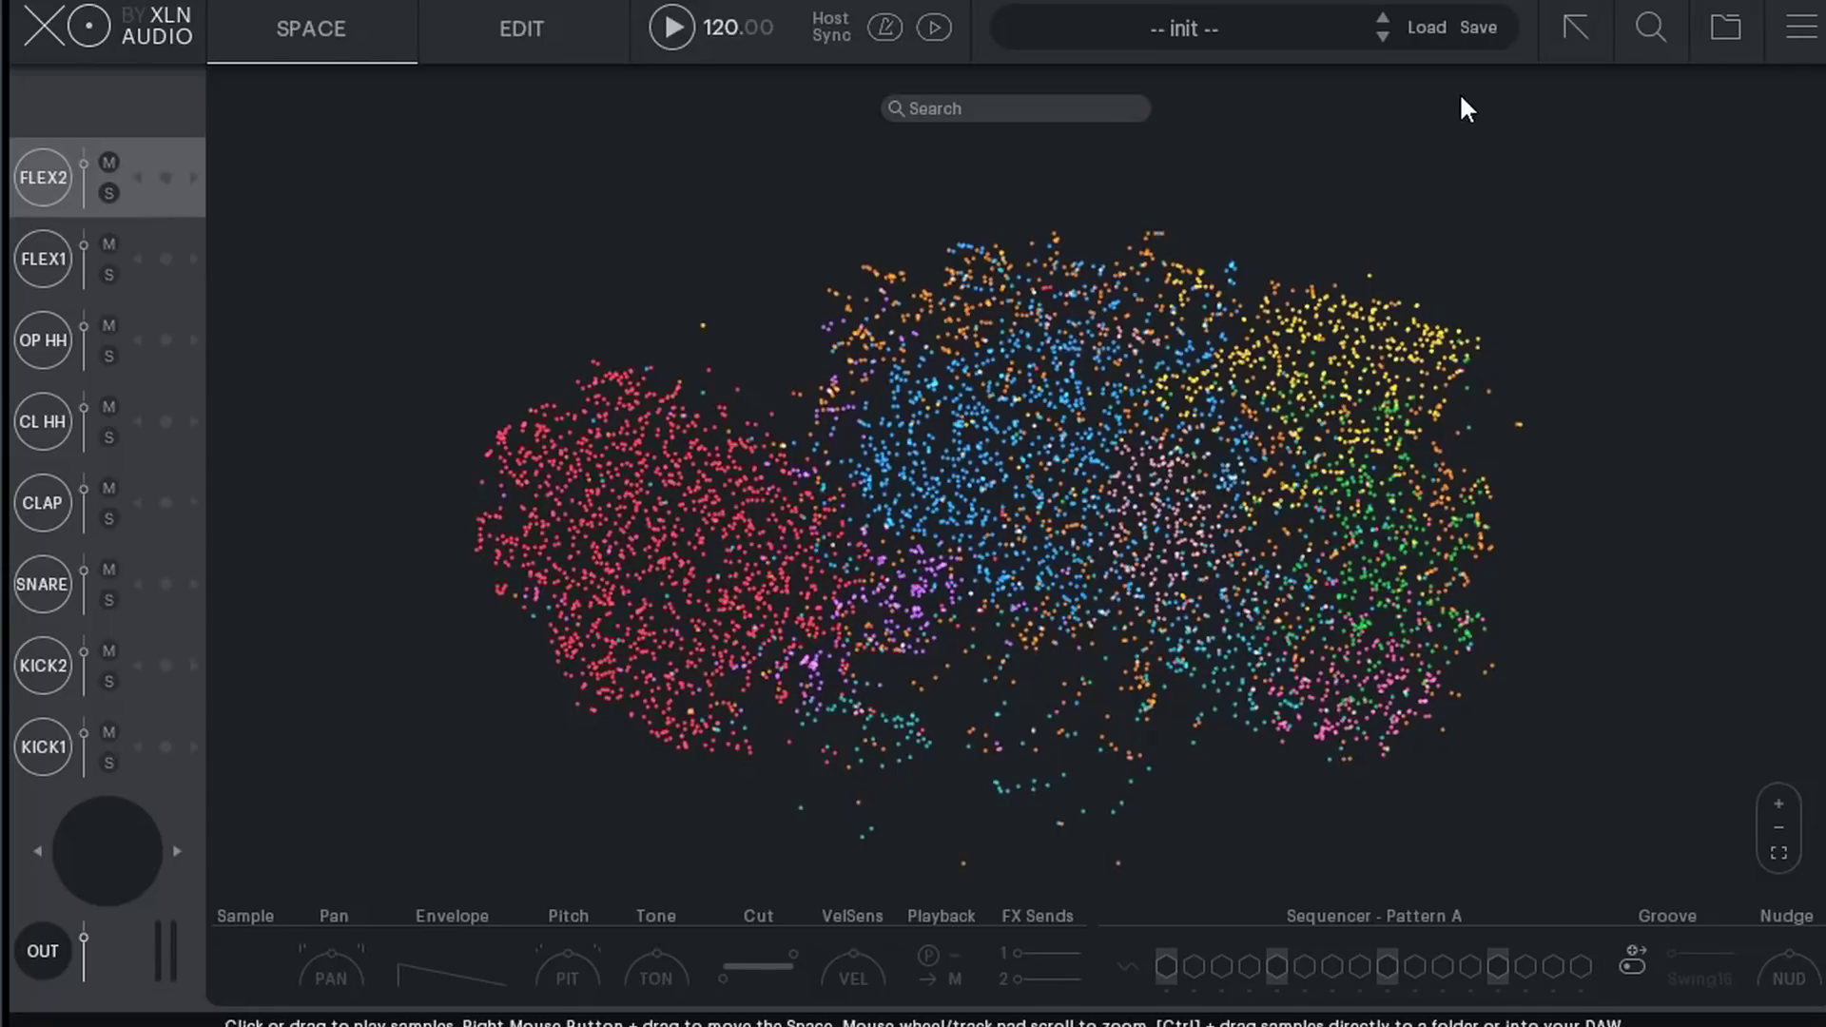
{"action": "left_click", "coordinate": [1719, 40]}
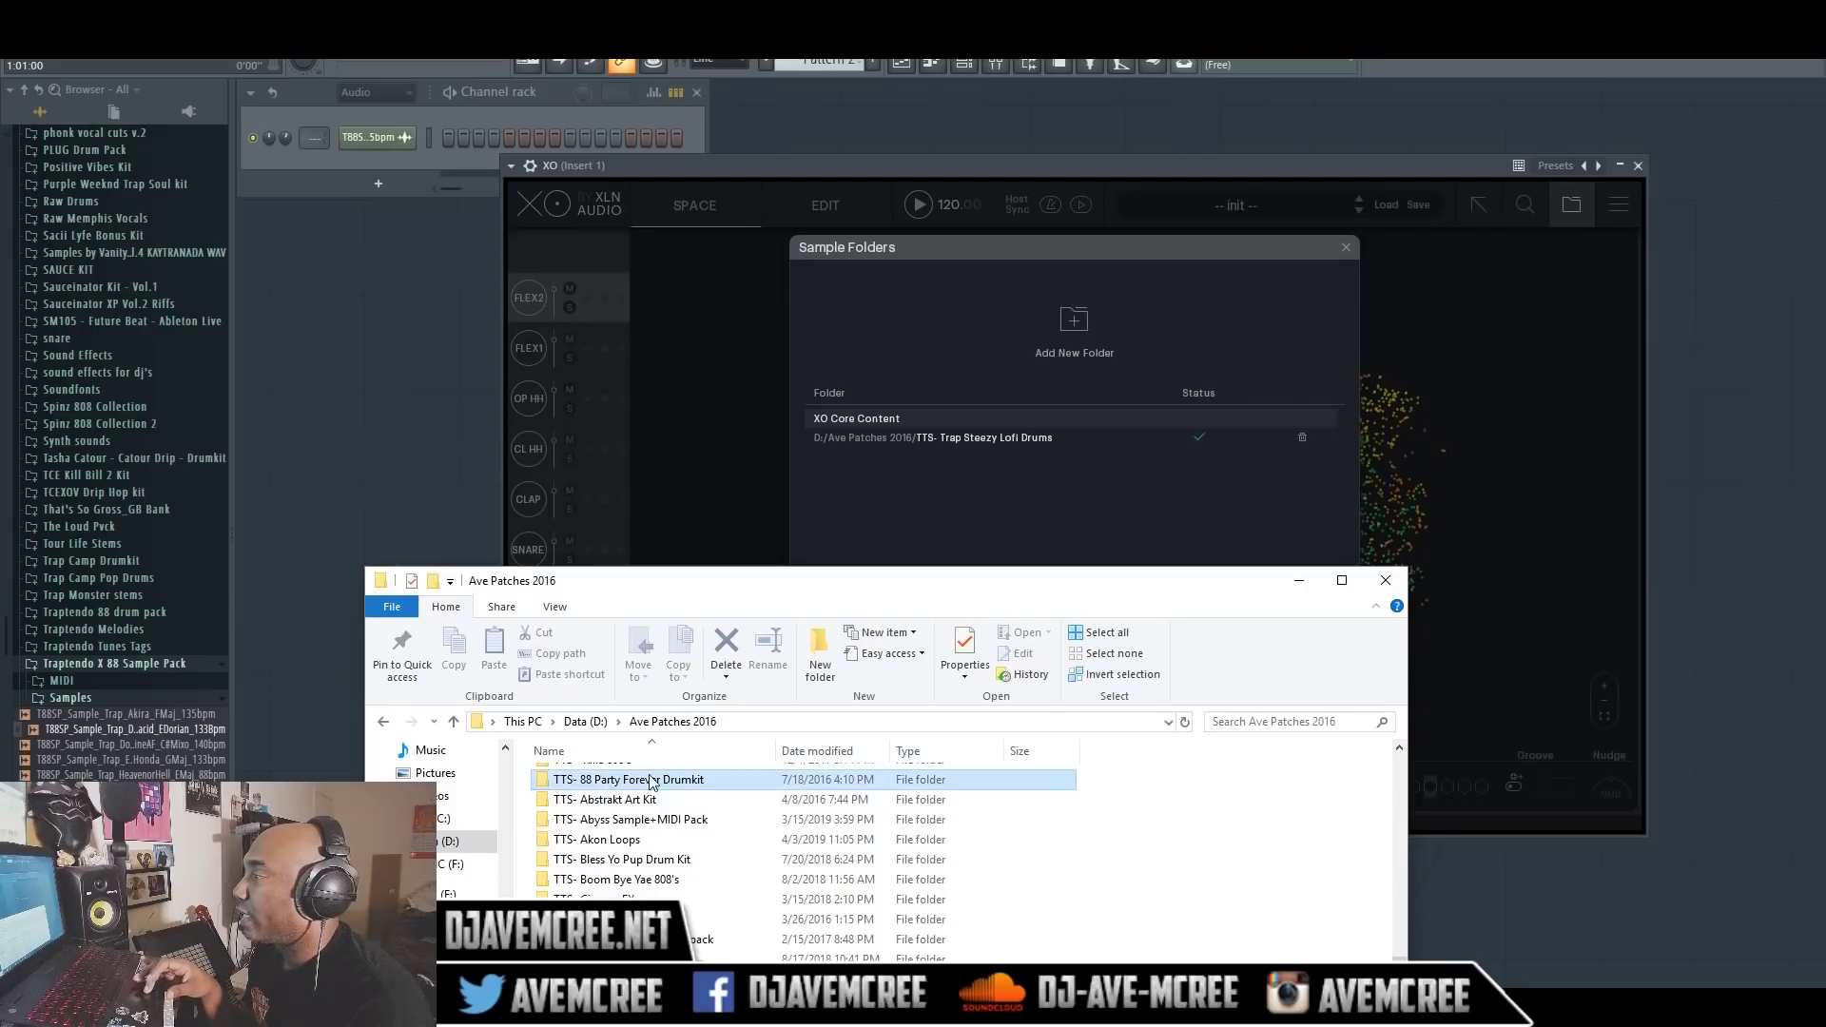
Drag the TTS- 88 Party Forever Drumkit folder into Sample Folders, then Scan & Refresh
{"action": "left_click_drag", "start_coordinate": [202, 985], "coordinate": [862, 237]}
{"action": "left_click_drag", "start_coordinate": [1039, 334], "coordinate": [1038, 335]}
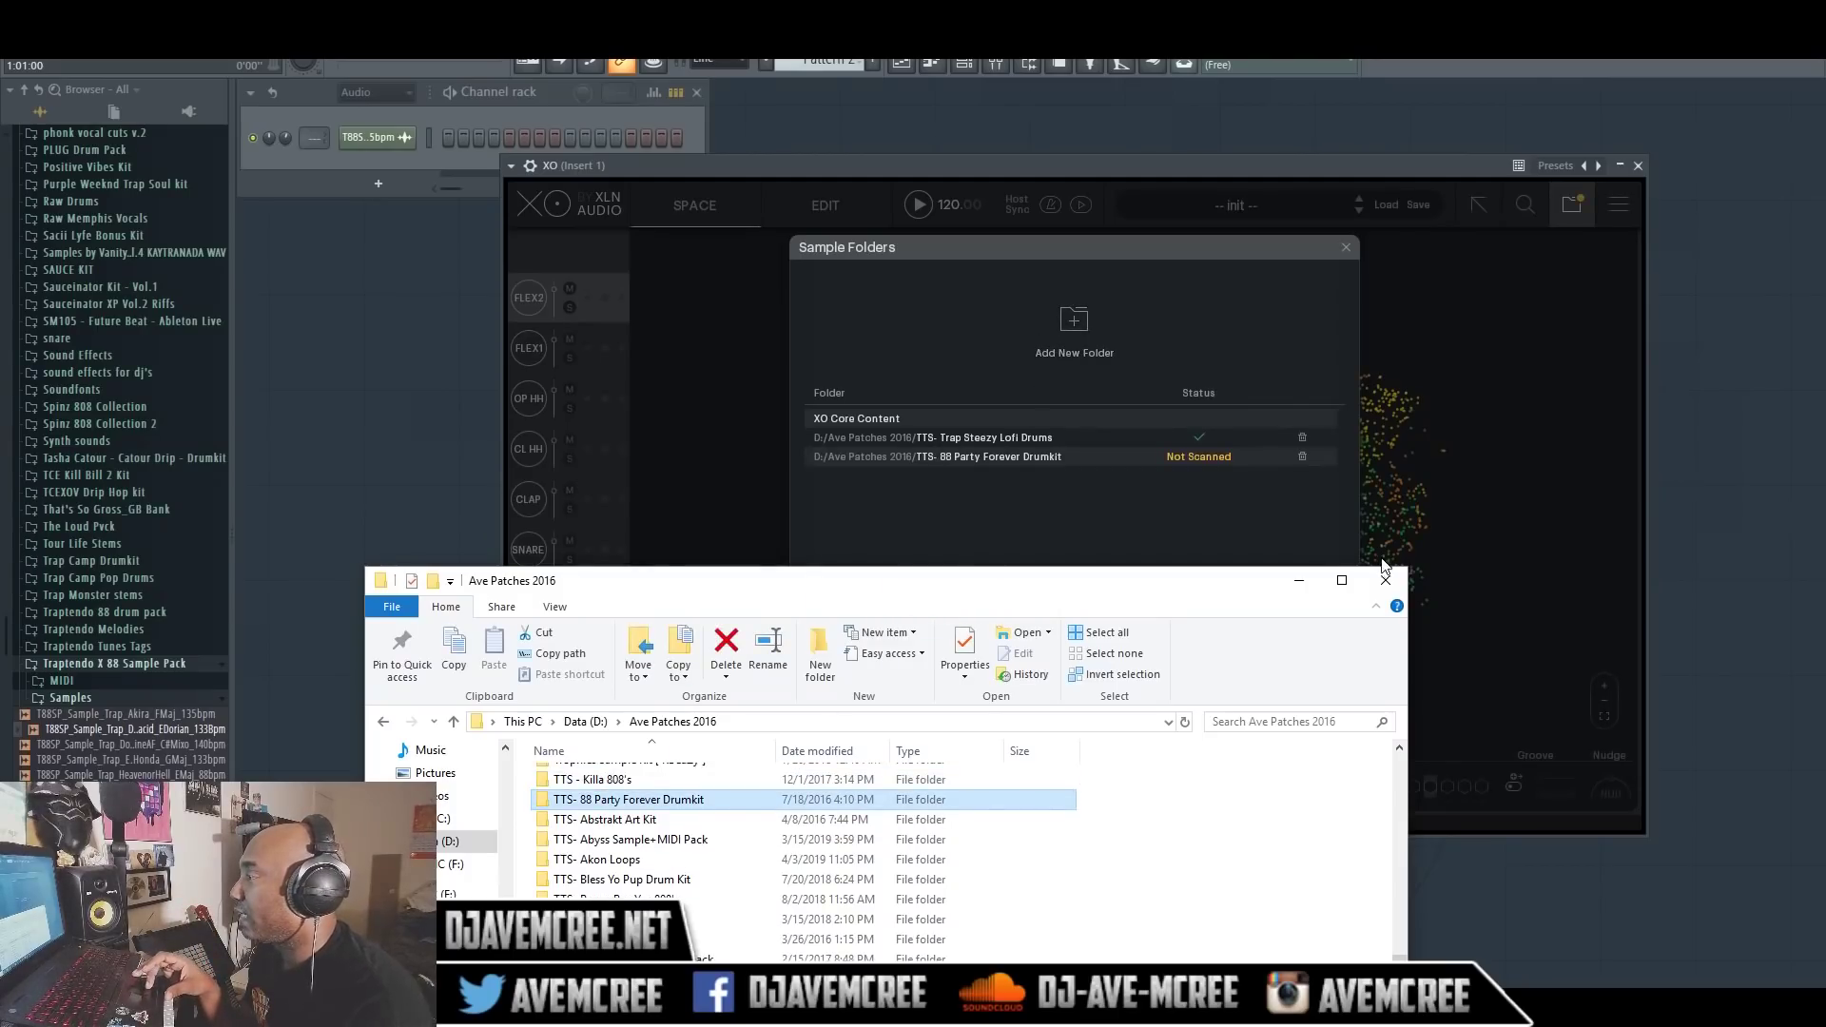
{"action": "left_click", "coordinate": [1296, 581]}
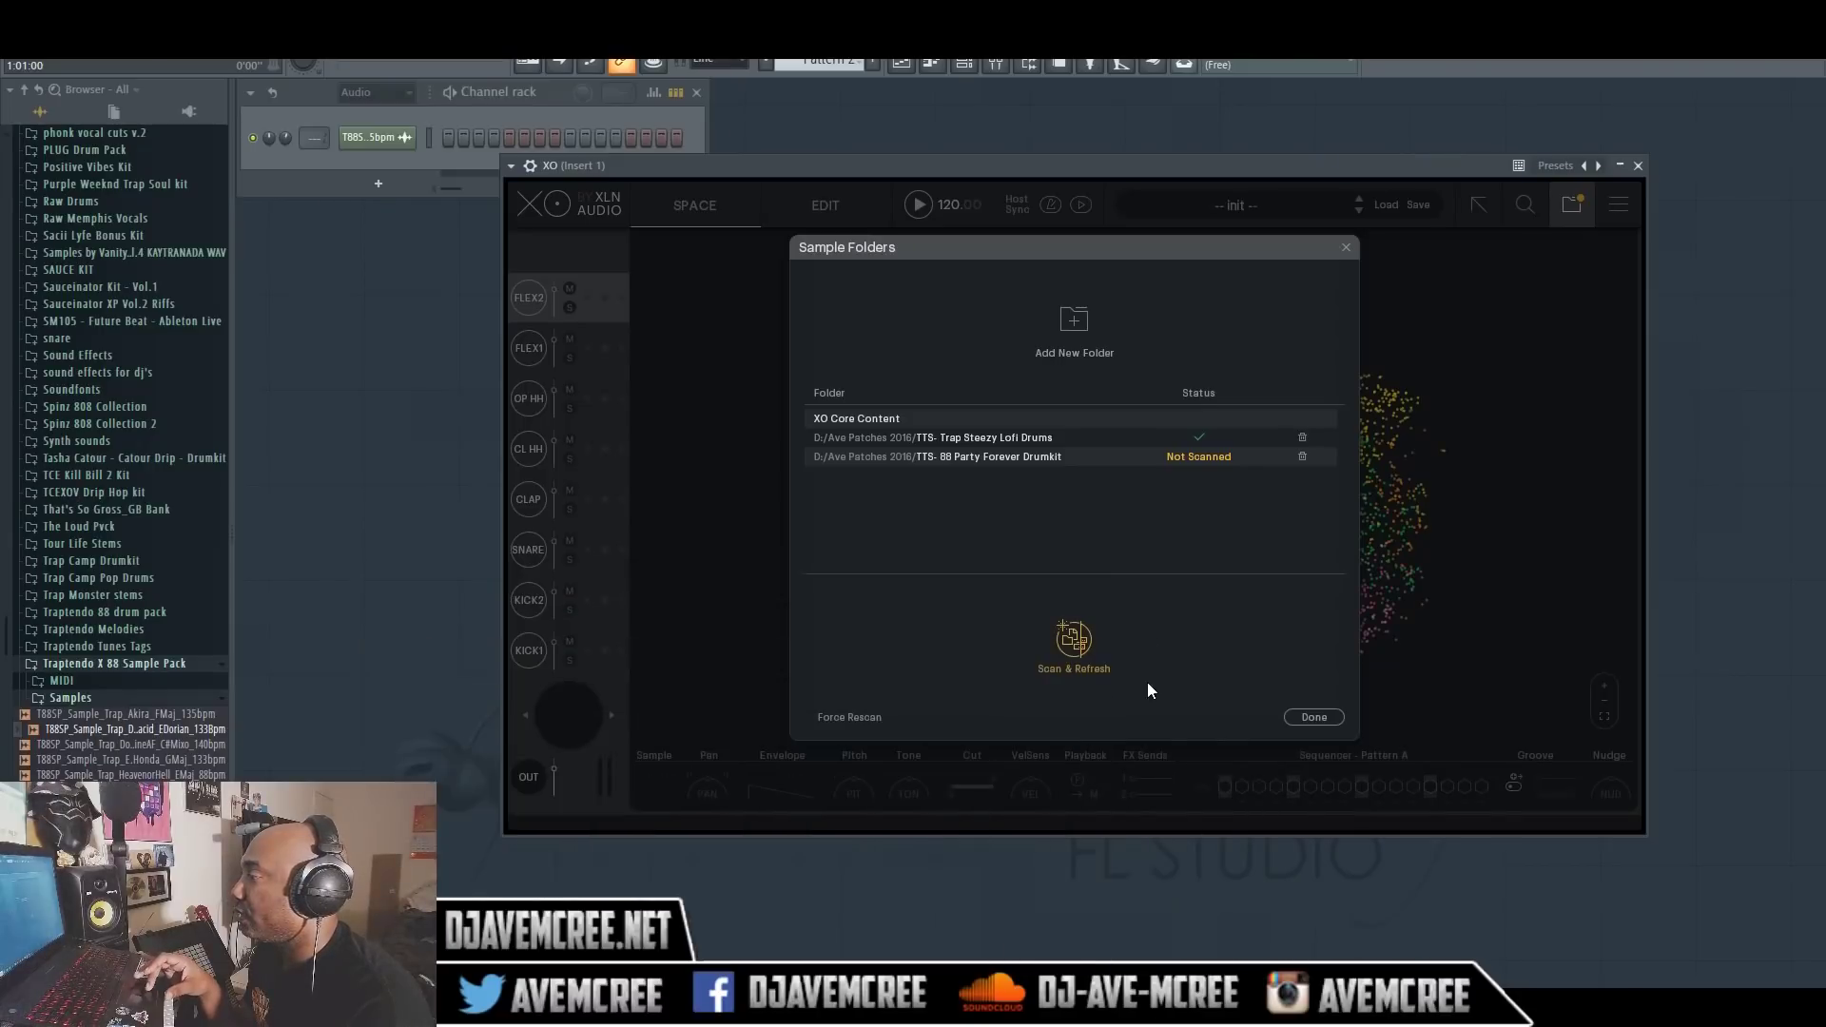
{"action": "left_click", "coordinate": [1071, 652]}
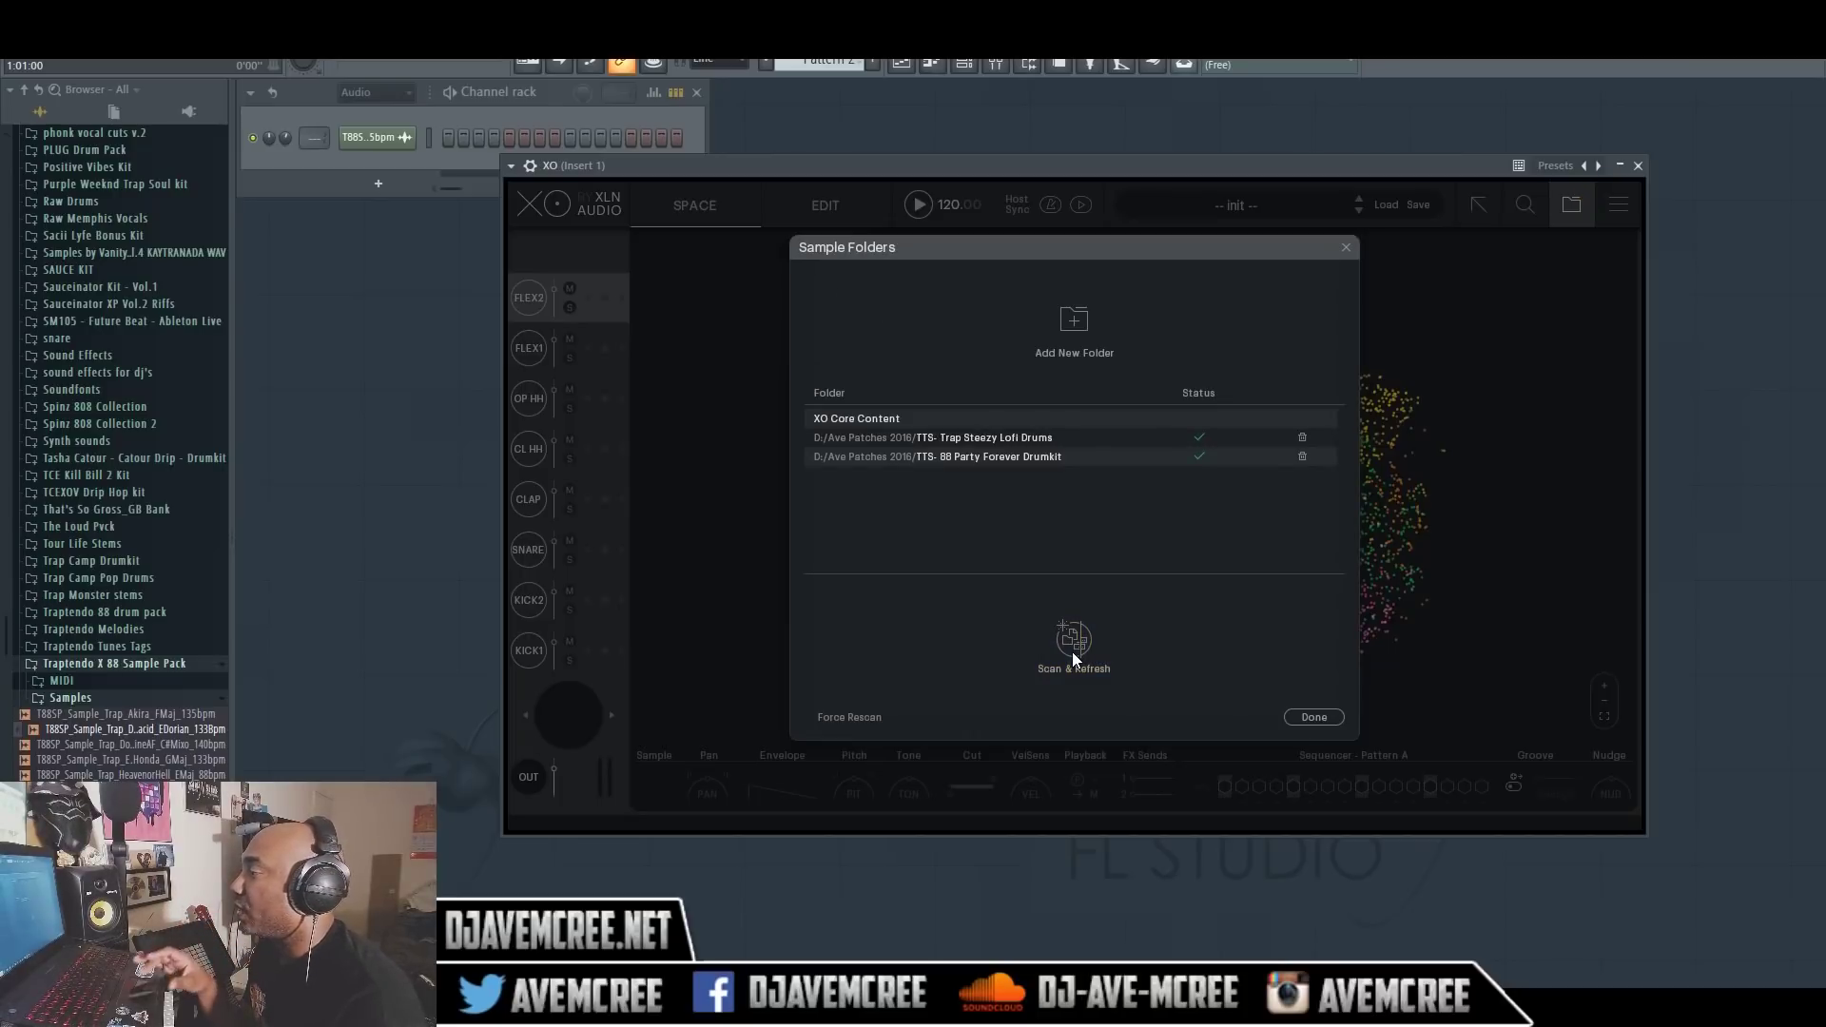
{"action": "left_click", "coordinate": [1314, 718]}
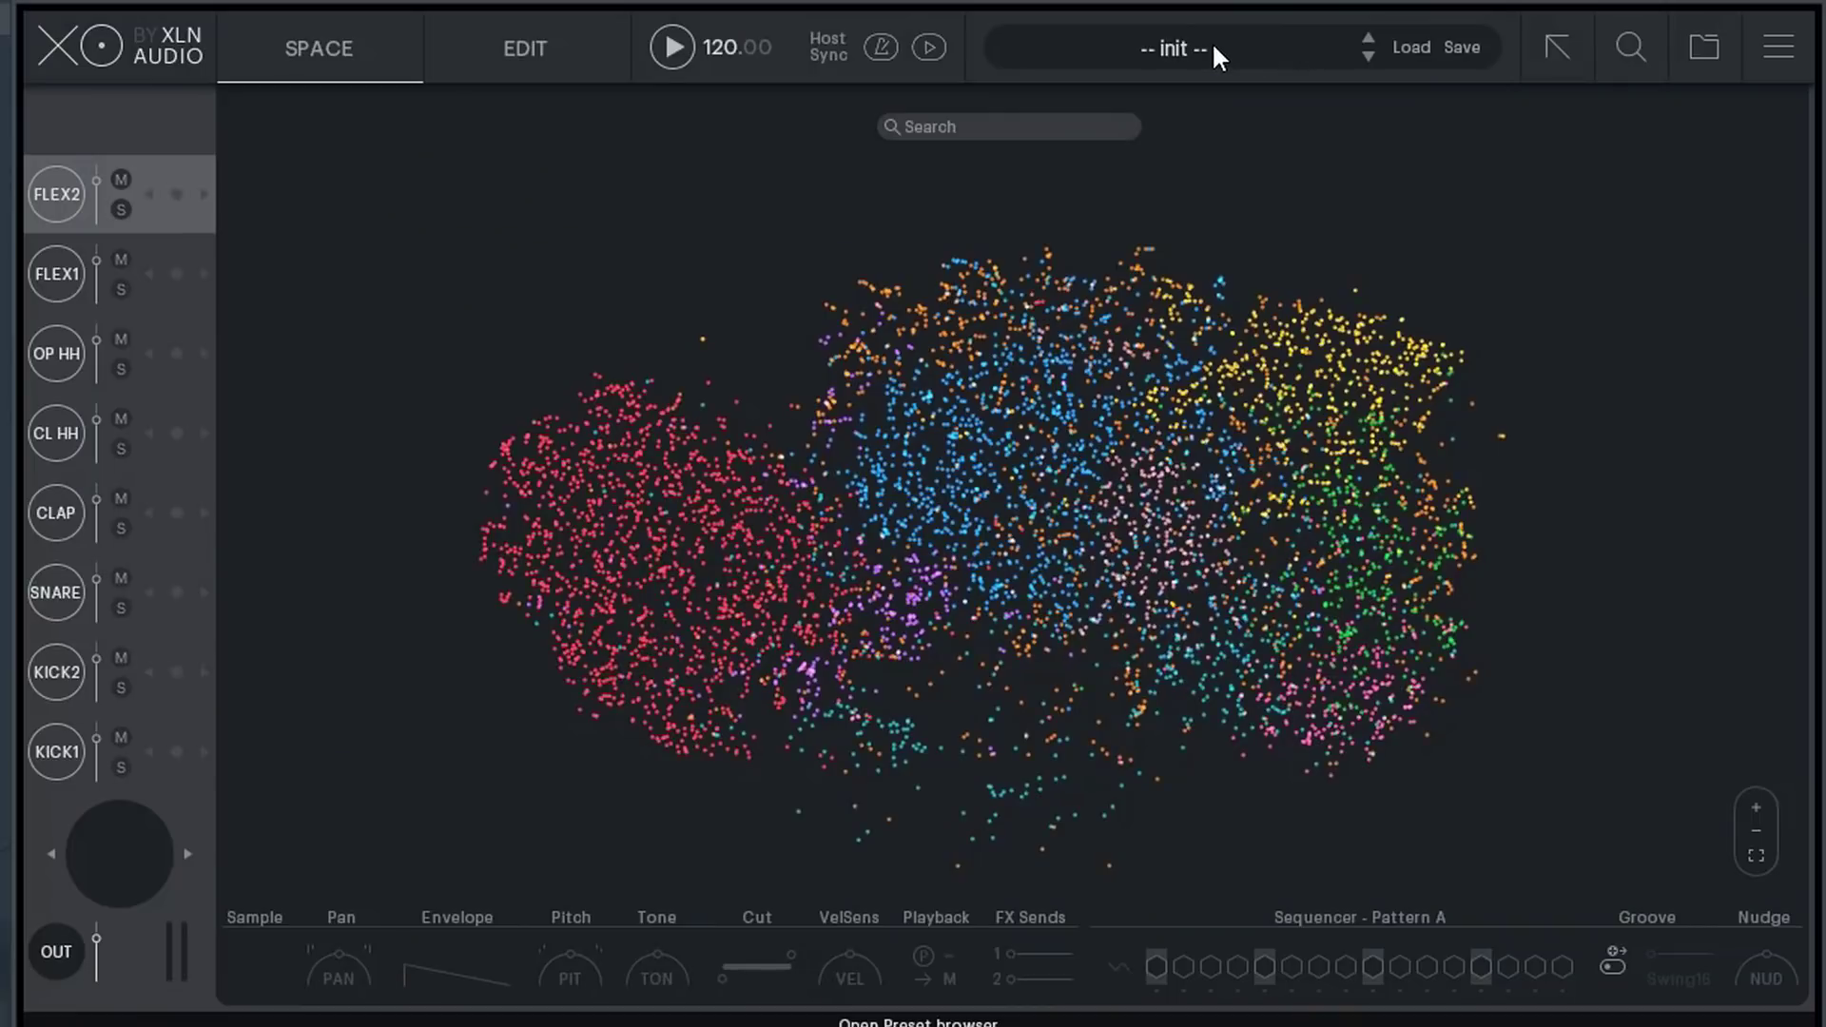
Audition AlleyCat, AndroidAntArmy and Ausfahrt Koln in the Preset Browser, ending on Autechie at 98 BPM
{"action": "left_click", "coordinate": [1238, 53]}
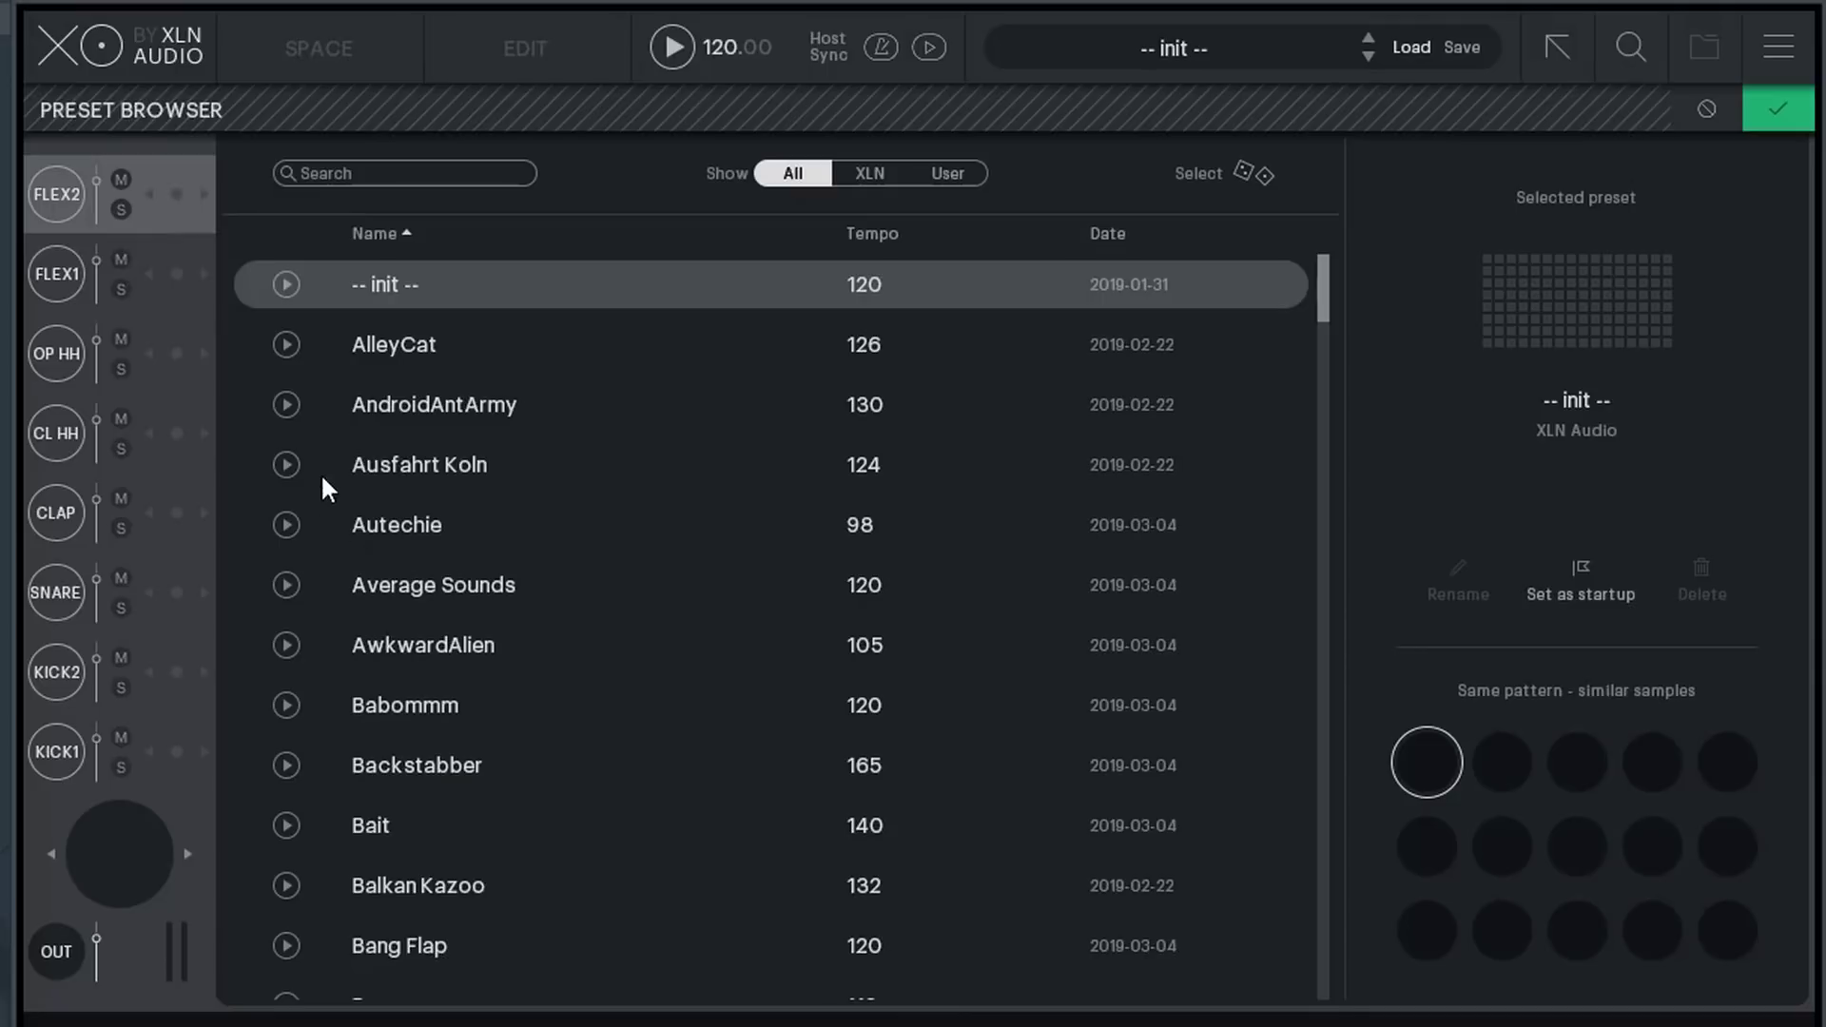
{"action": "left_click", "coordinate": [286, 344]}
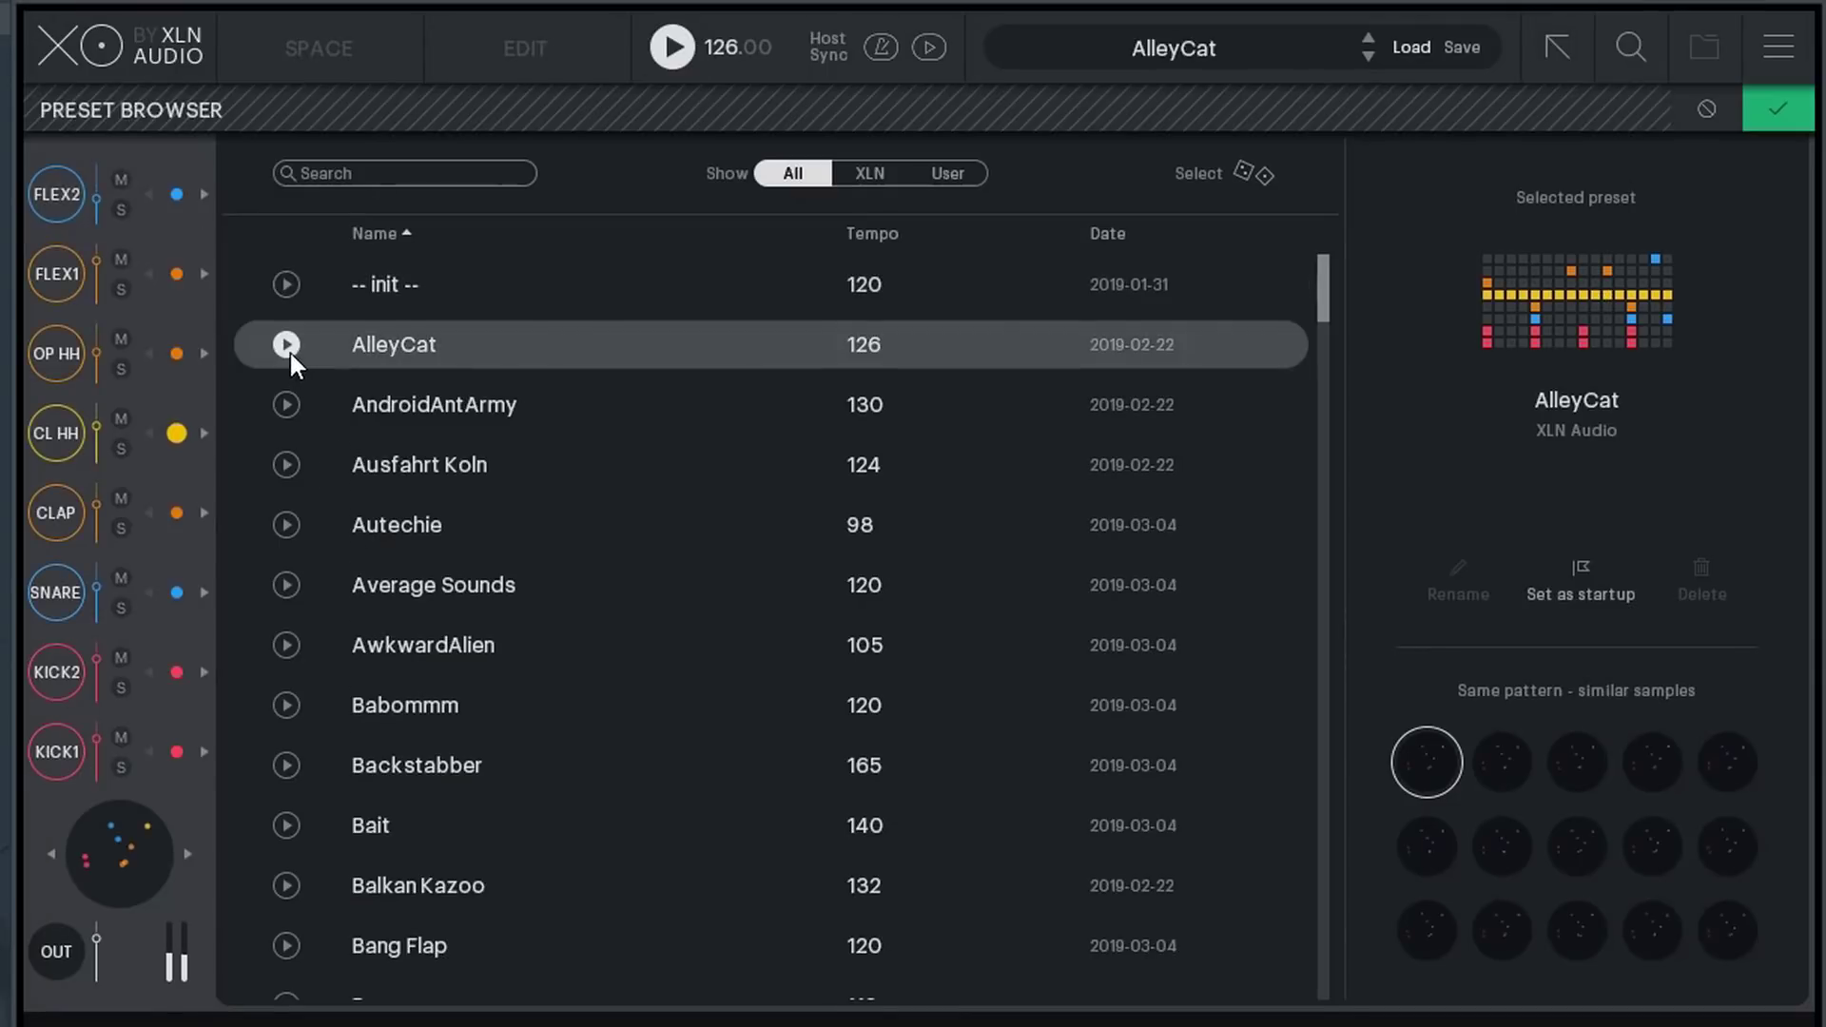
{"action": "left_click", "coordinate": [287, 405]}
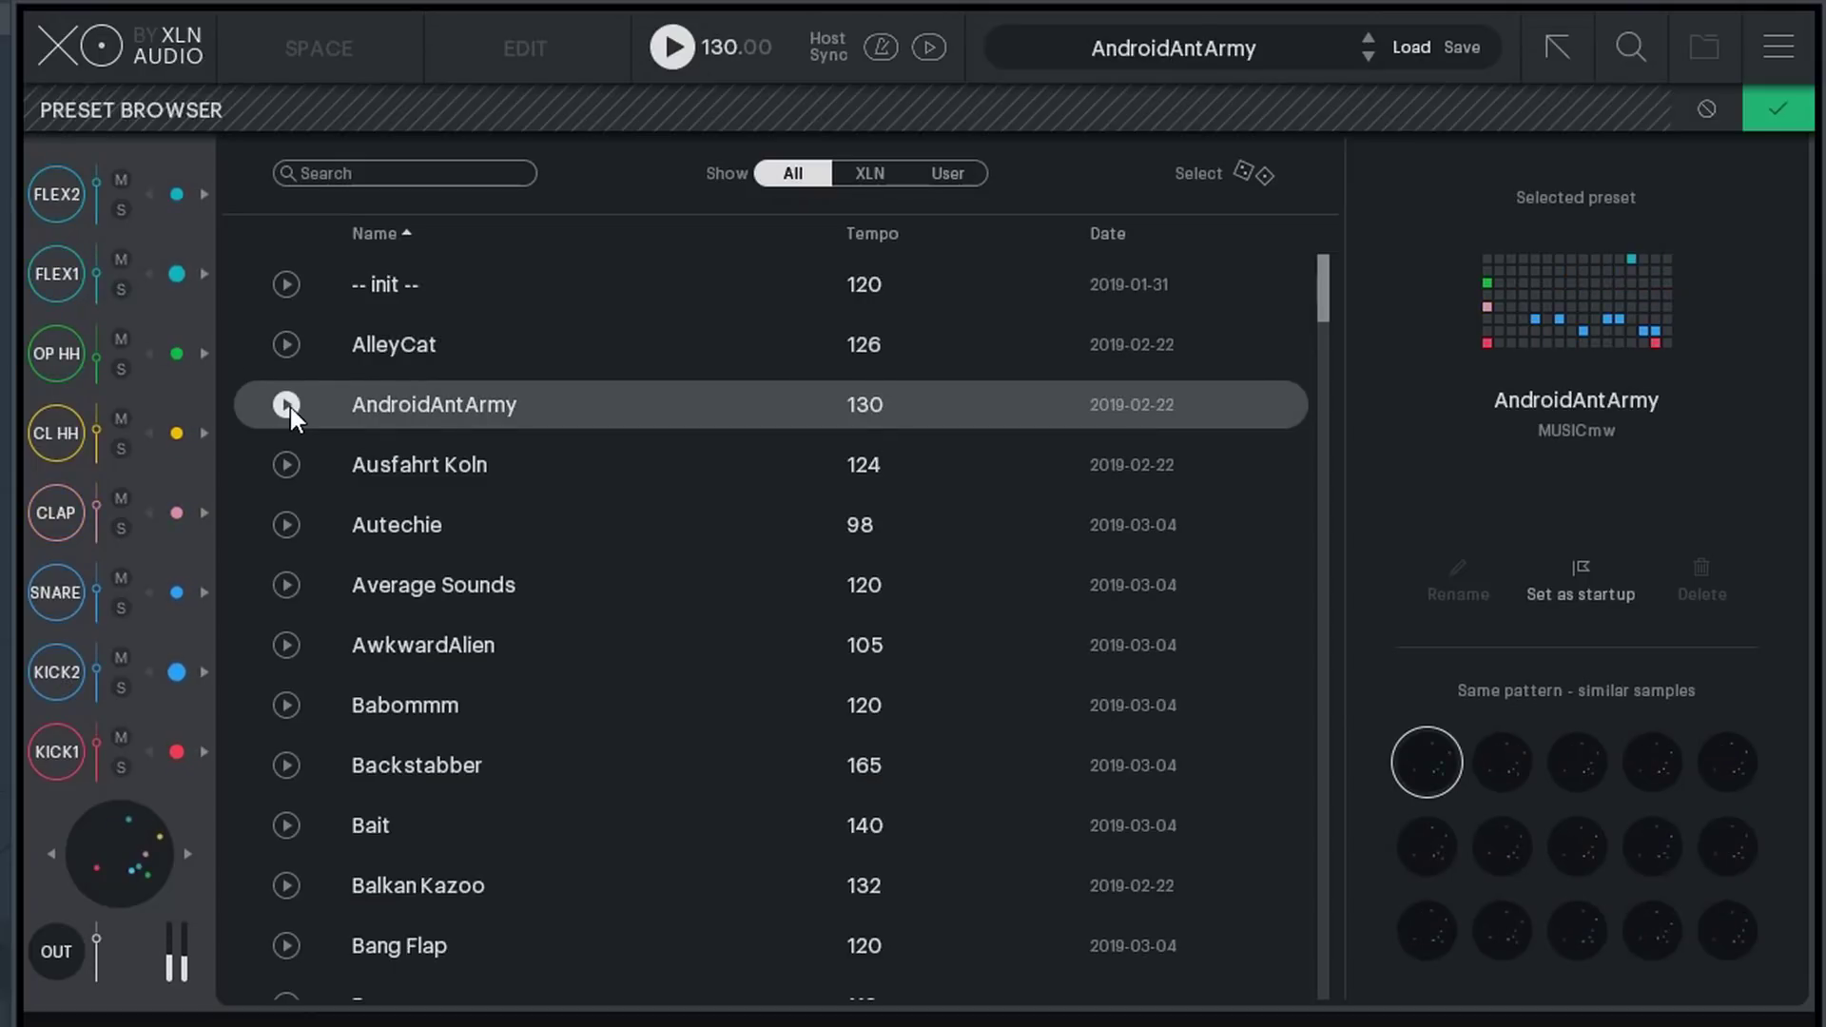
{"action": "left_click", "coordinate": [285, 464]}
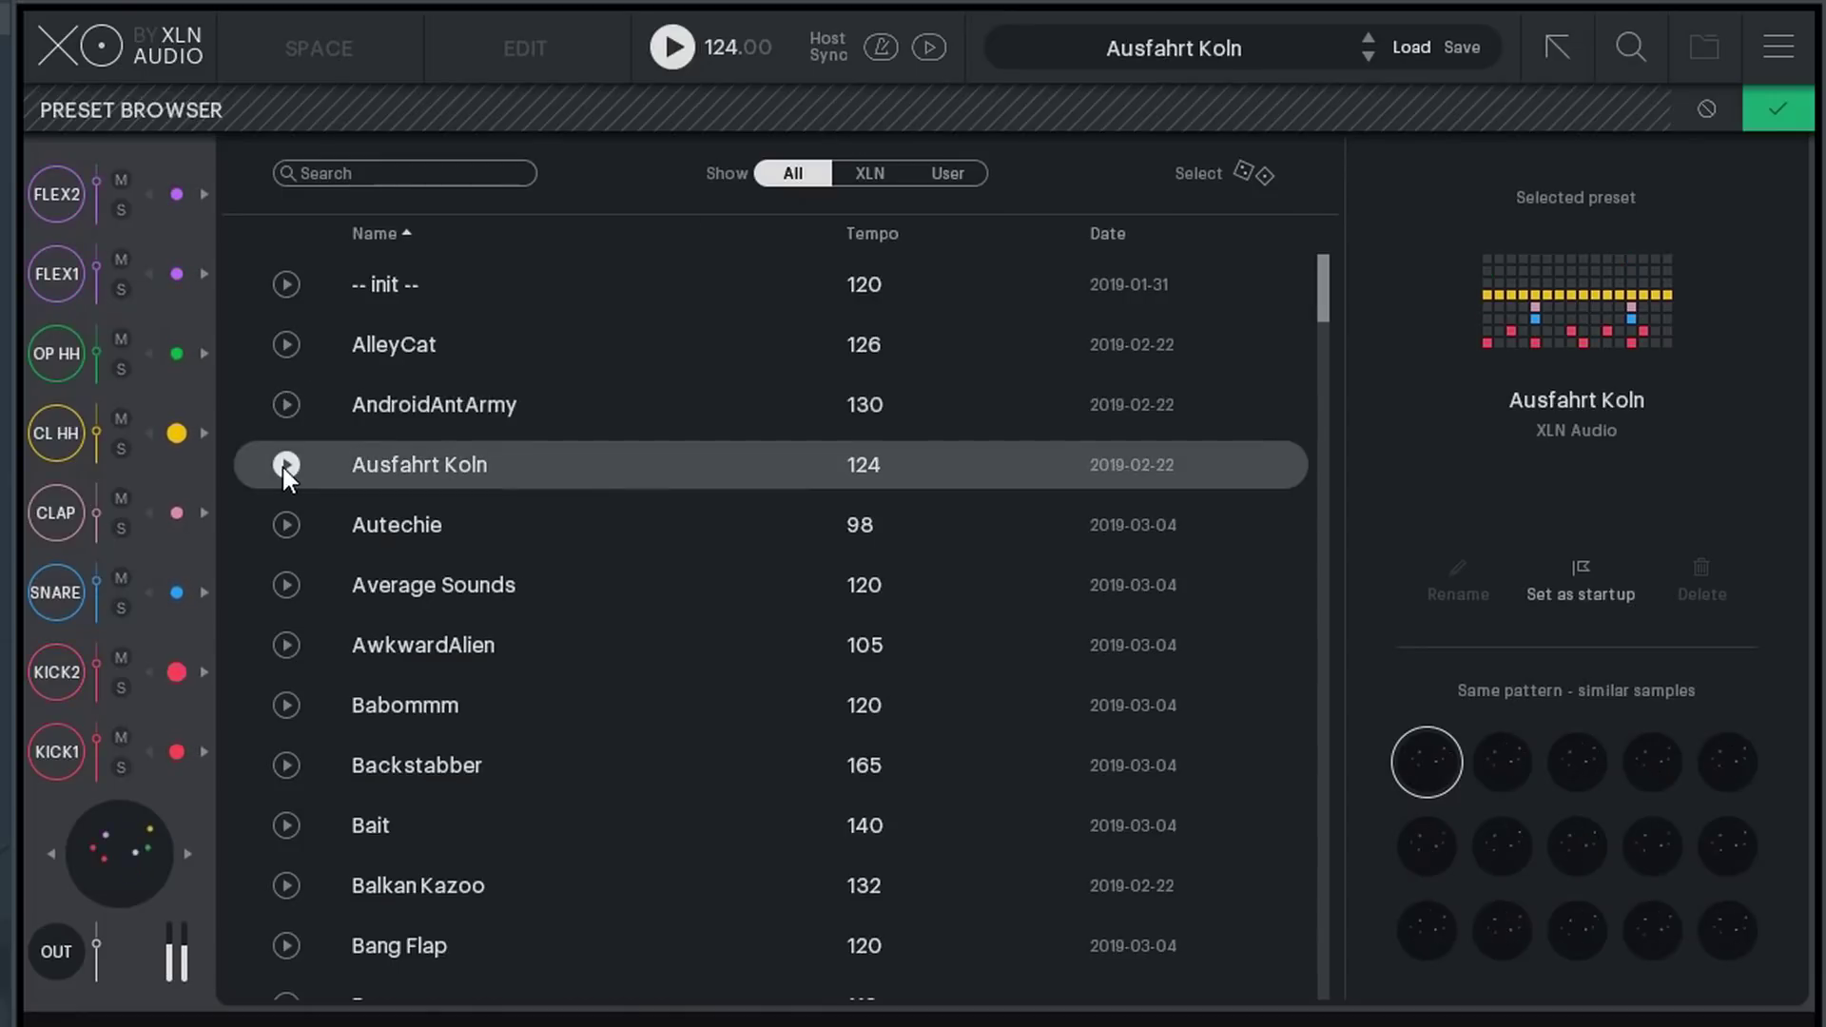
{"action": "left_click", "coordinate": [289, 534]}
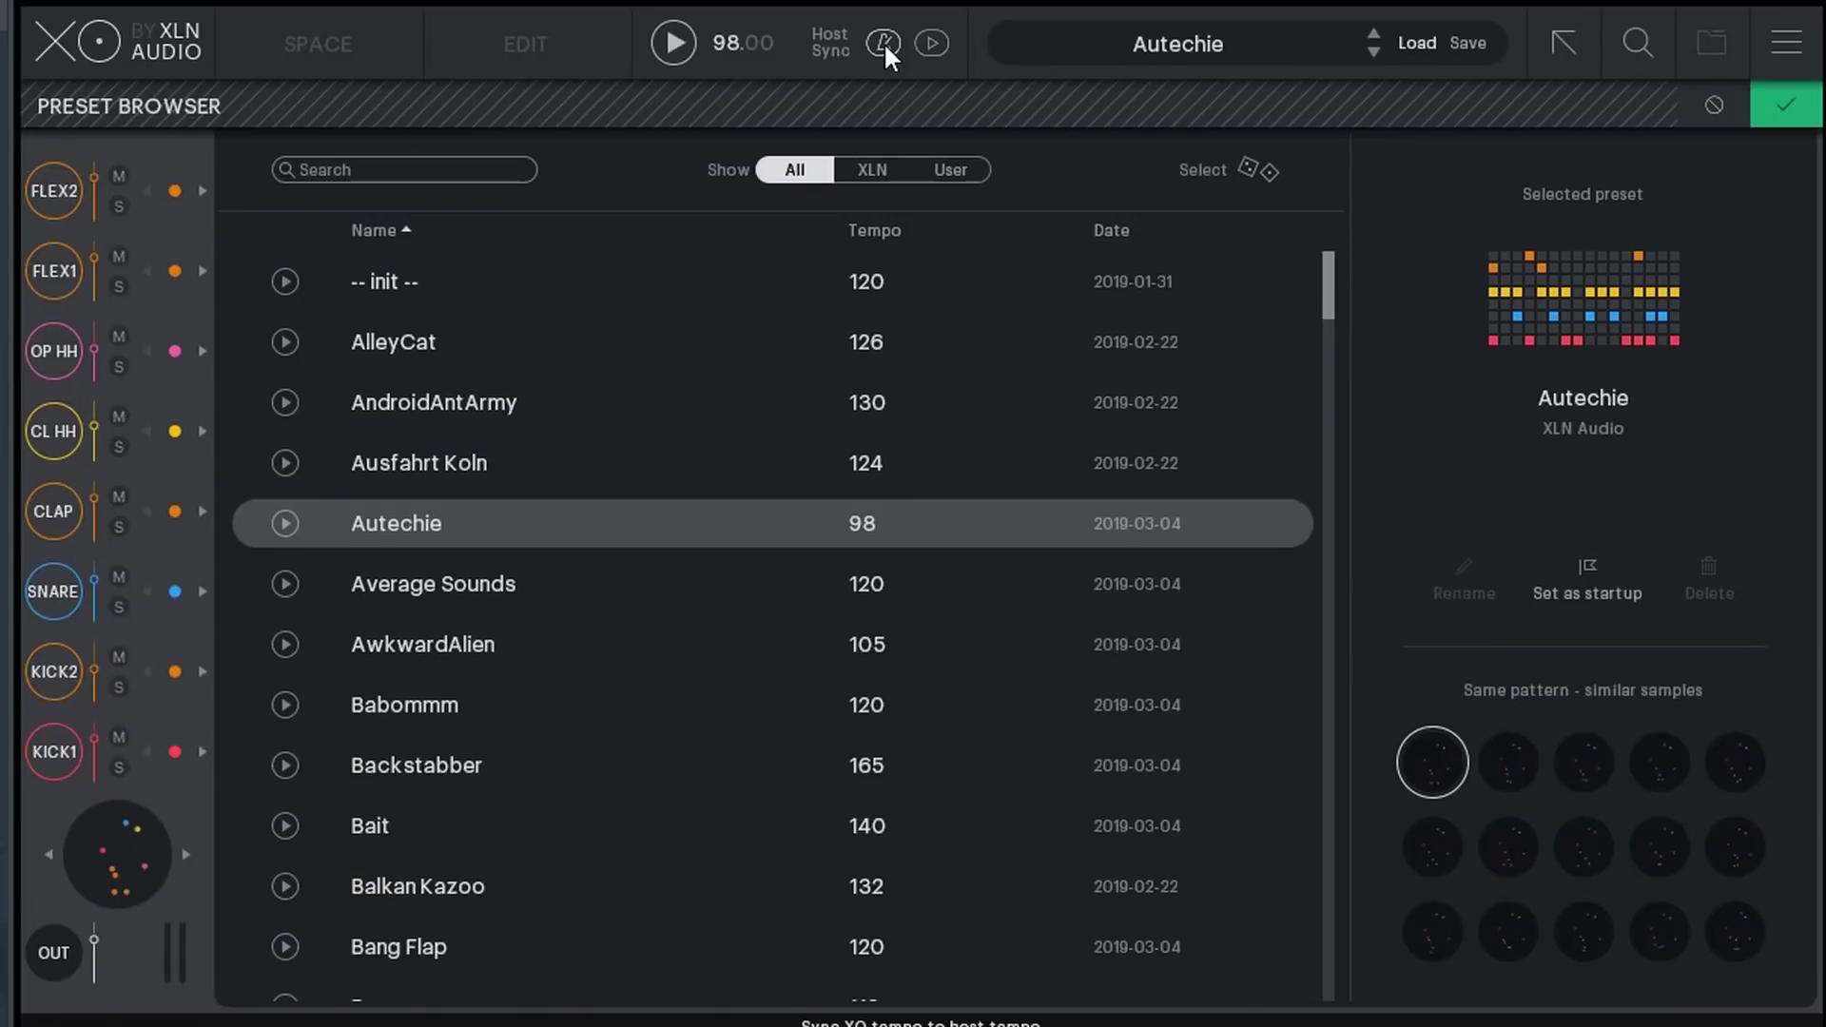
Enable Host Sync and play-with-host, play the Autechie beat, then load AwkwardAlien
{"action": "left_click", "coordinate": [883, 44]}
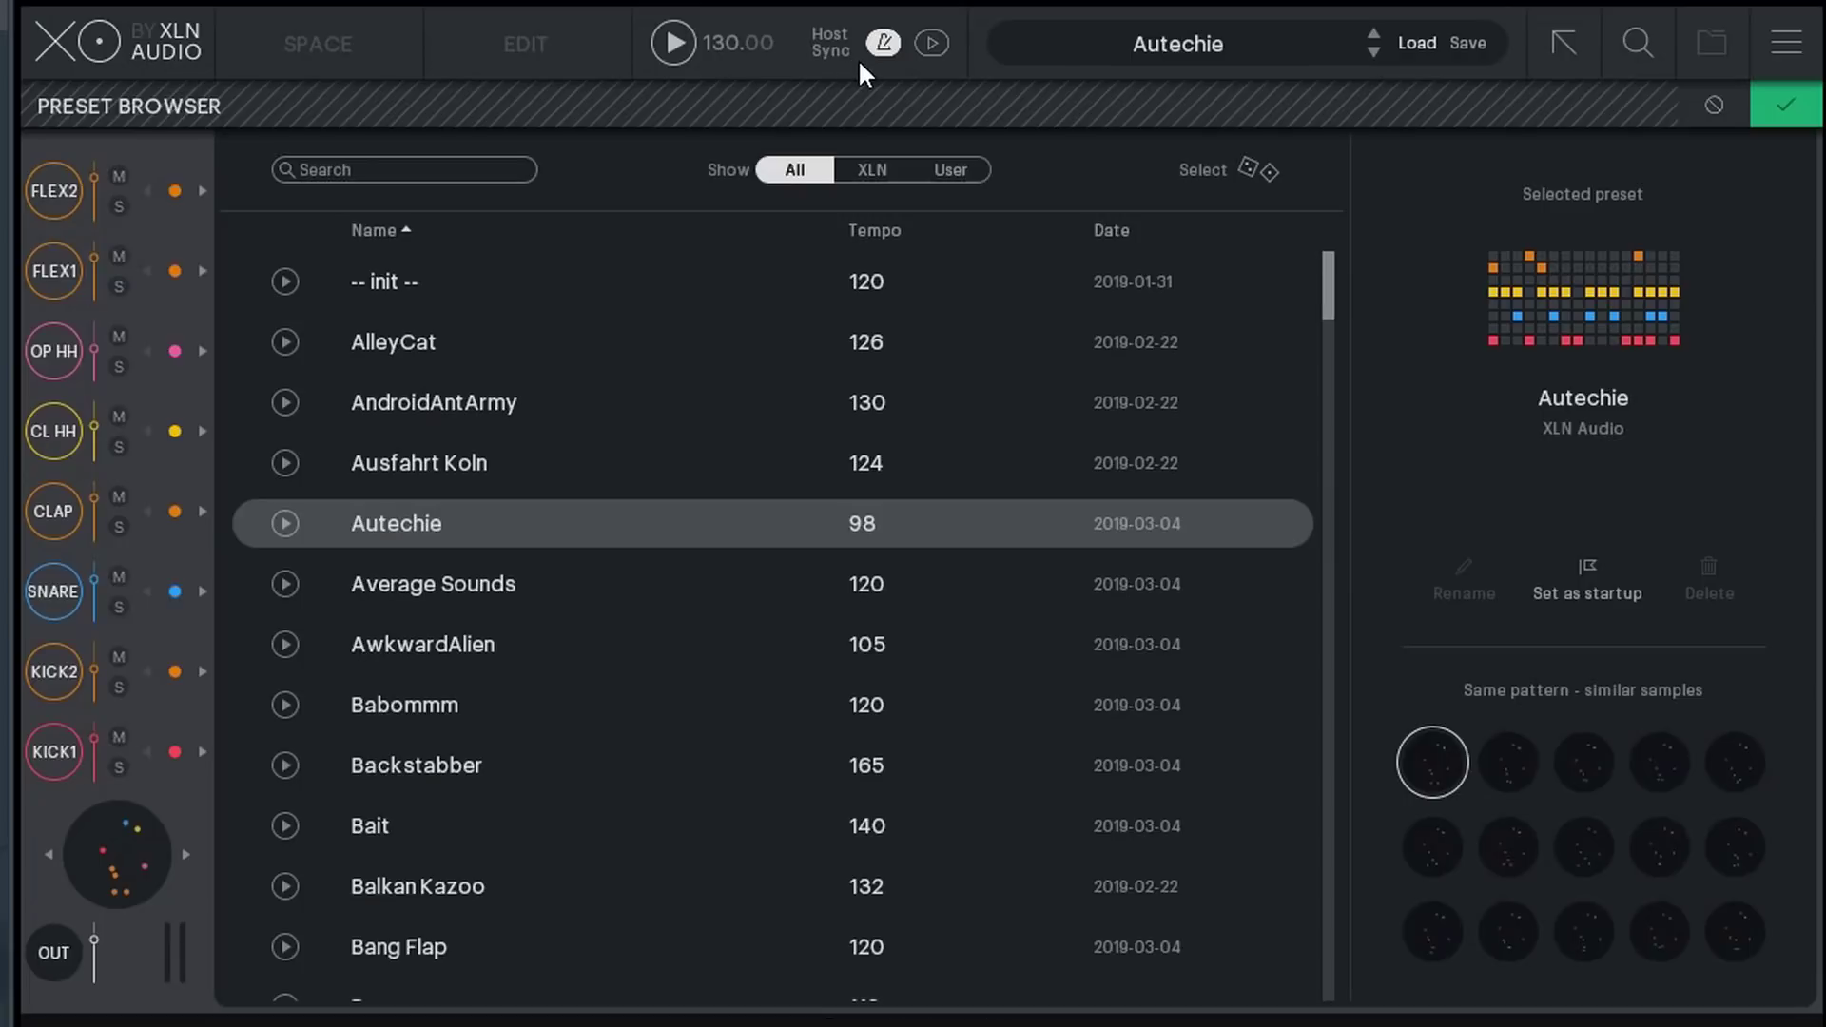
{"action": "left_click", "coordinate": [940, 50]}
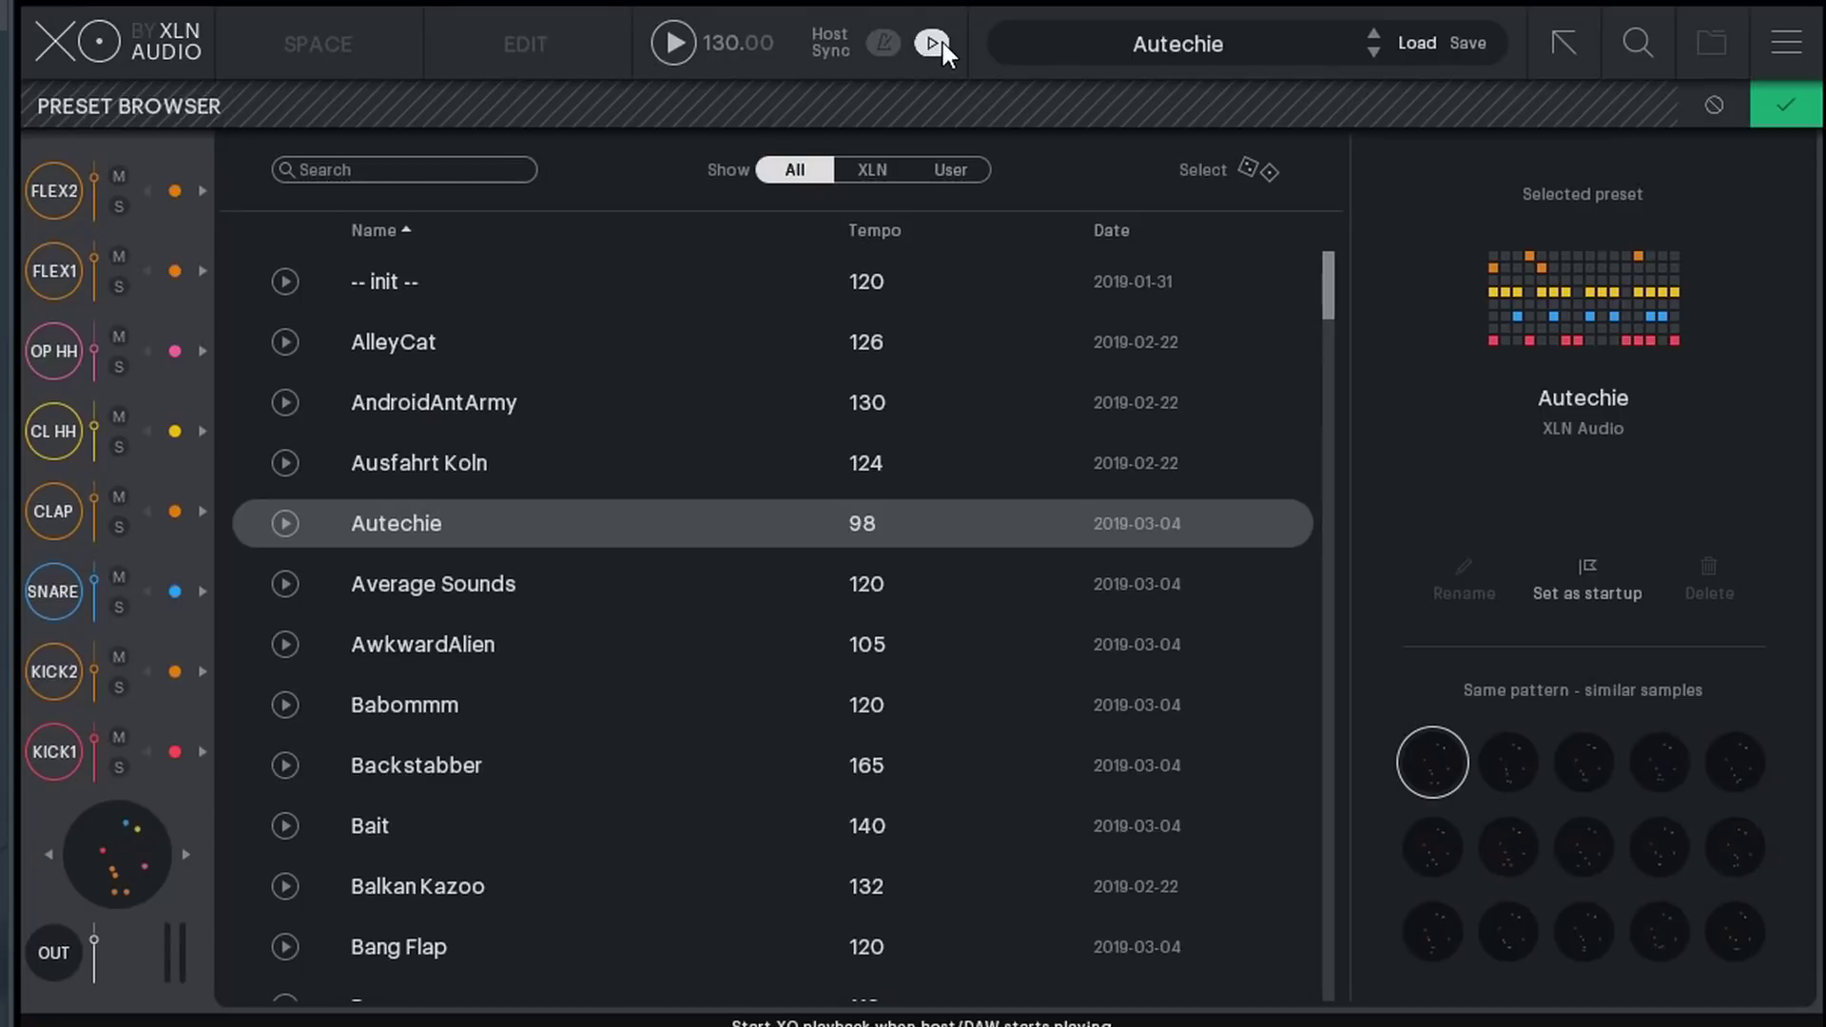
{"action": "key", "text": "space"}
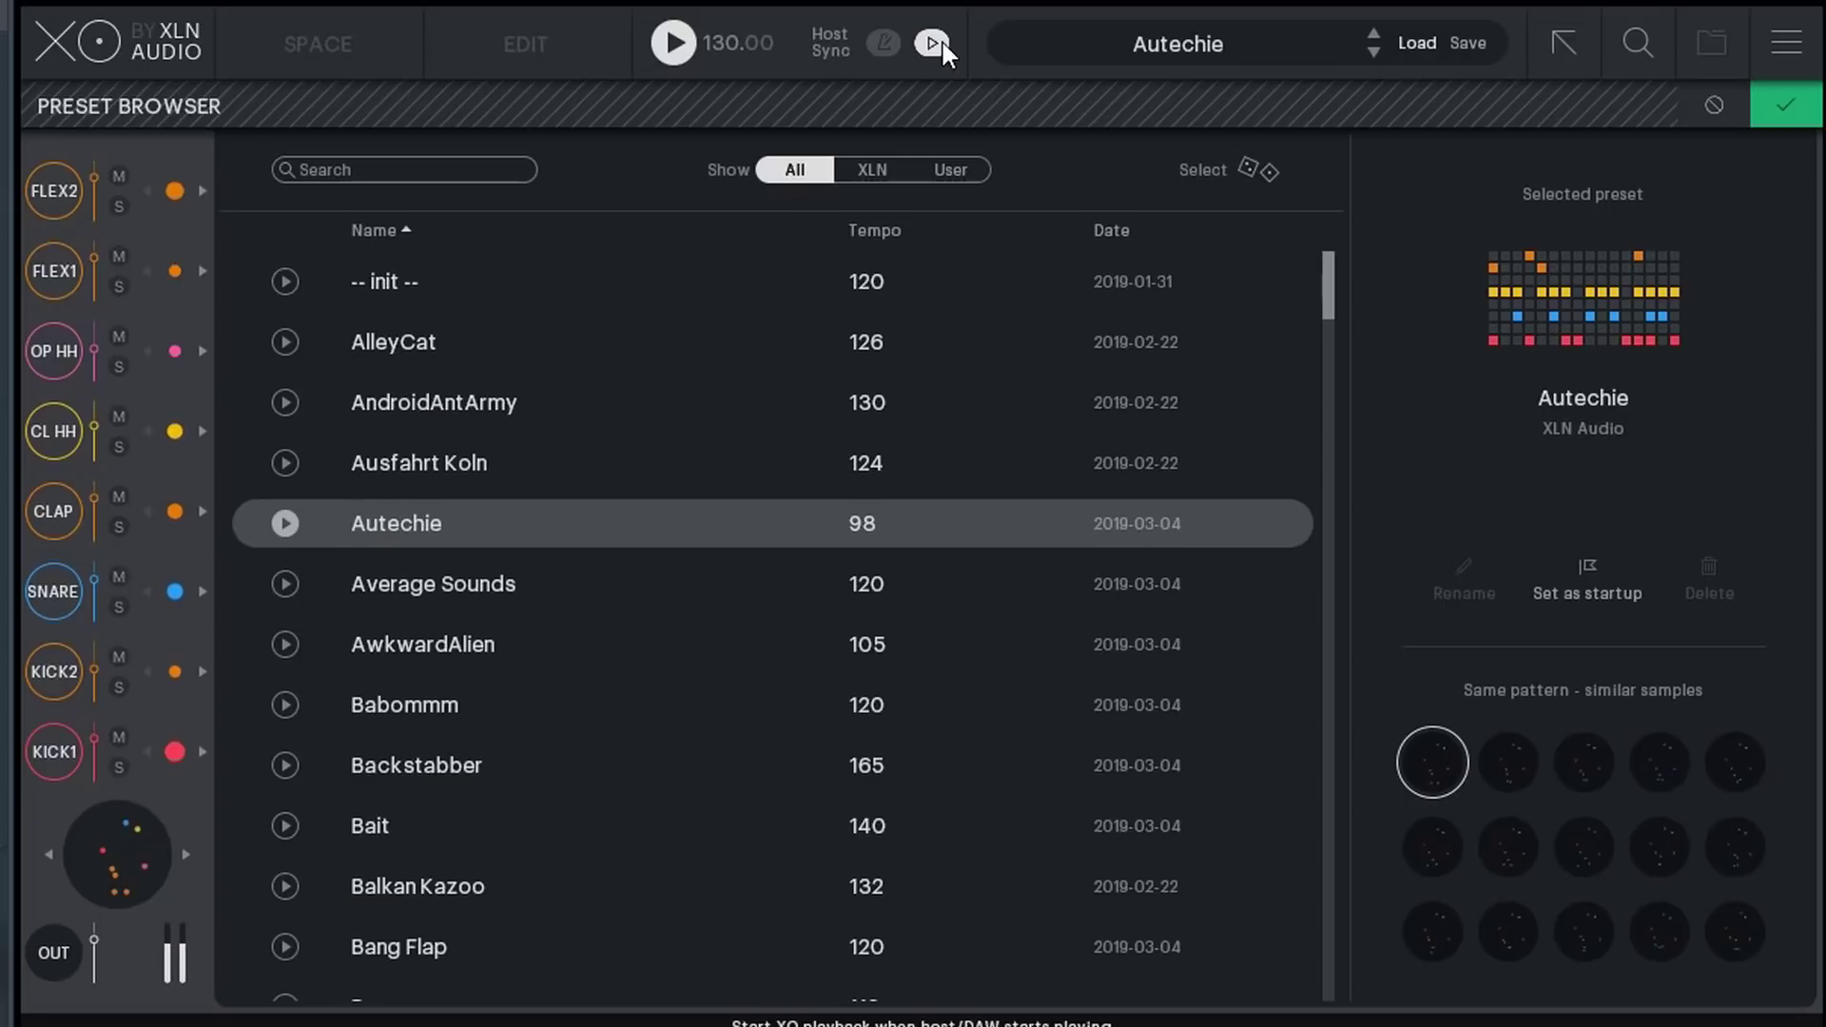
{"action": "left_click", "coordinate": [733, 644]}
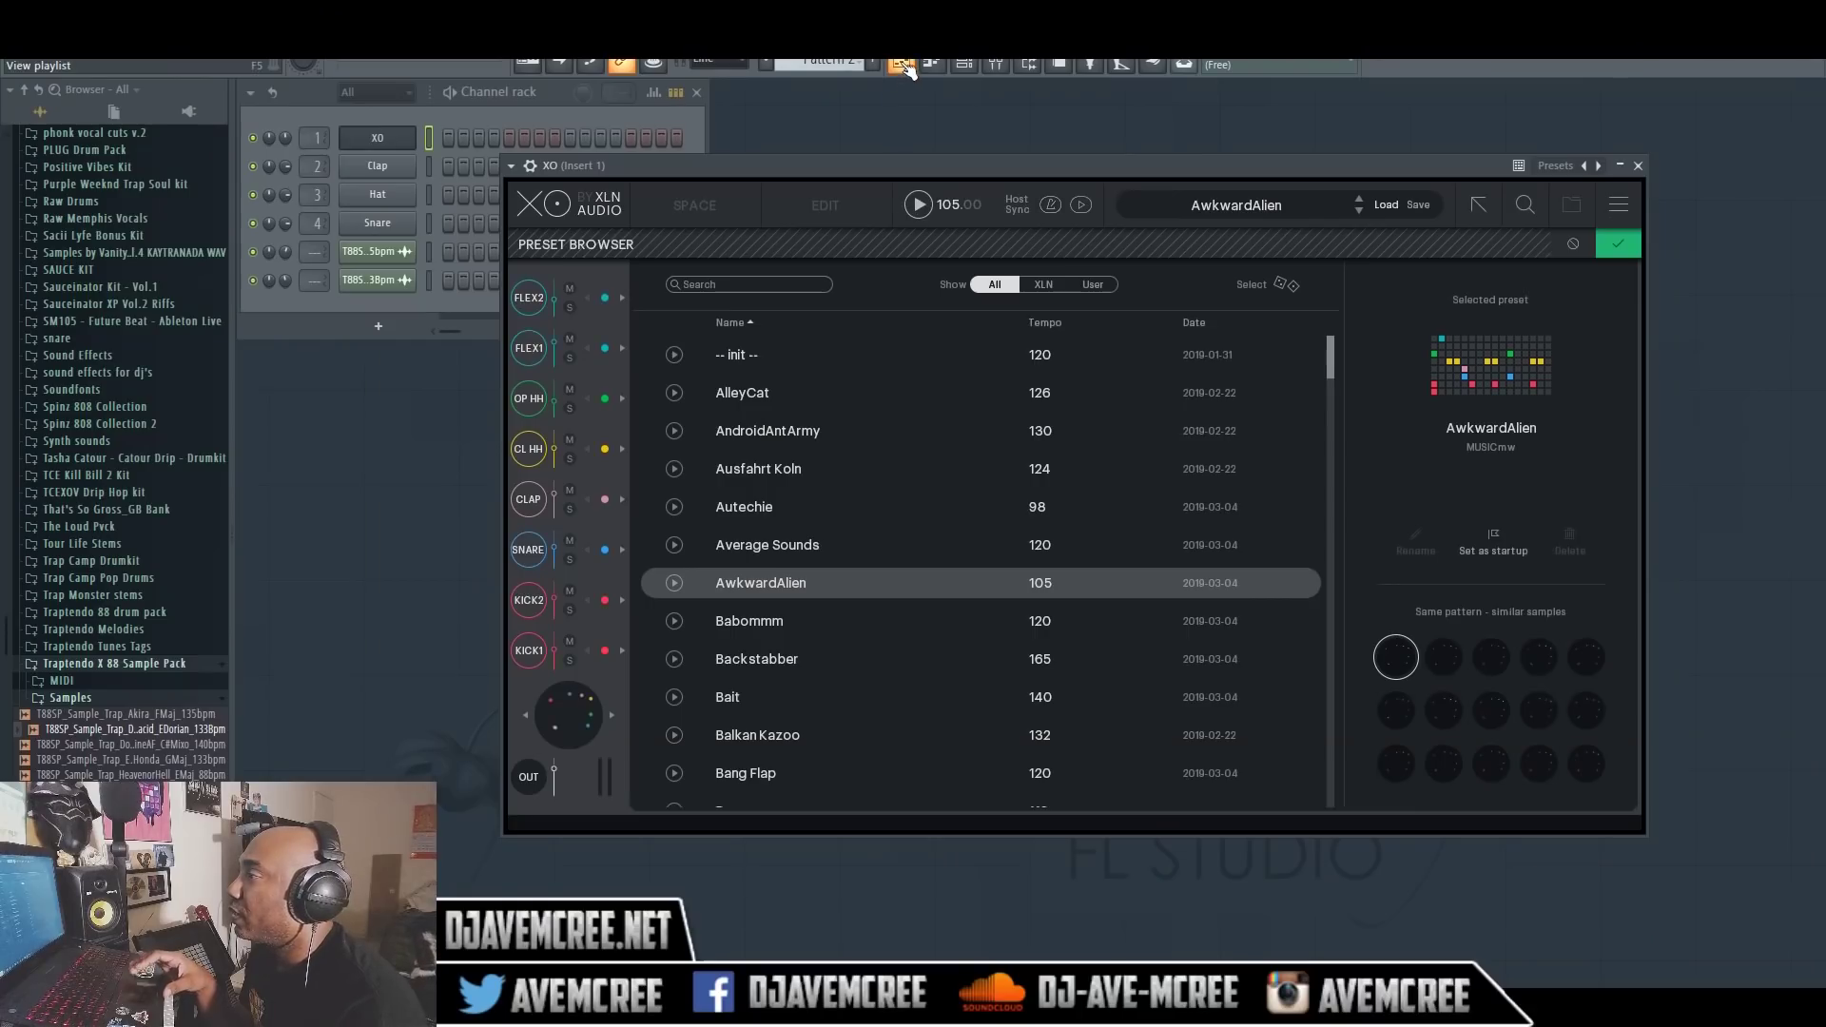
Place the trap sample loop on Playlist Track 1 and trim it to end at bar 5
{"action": "left_click", "coordinate": [900, 63]}
{"action": "left_click_drag", "start_coordinate": [173, 720], "coordinate": [568, 58]}
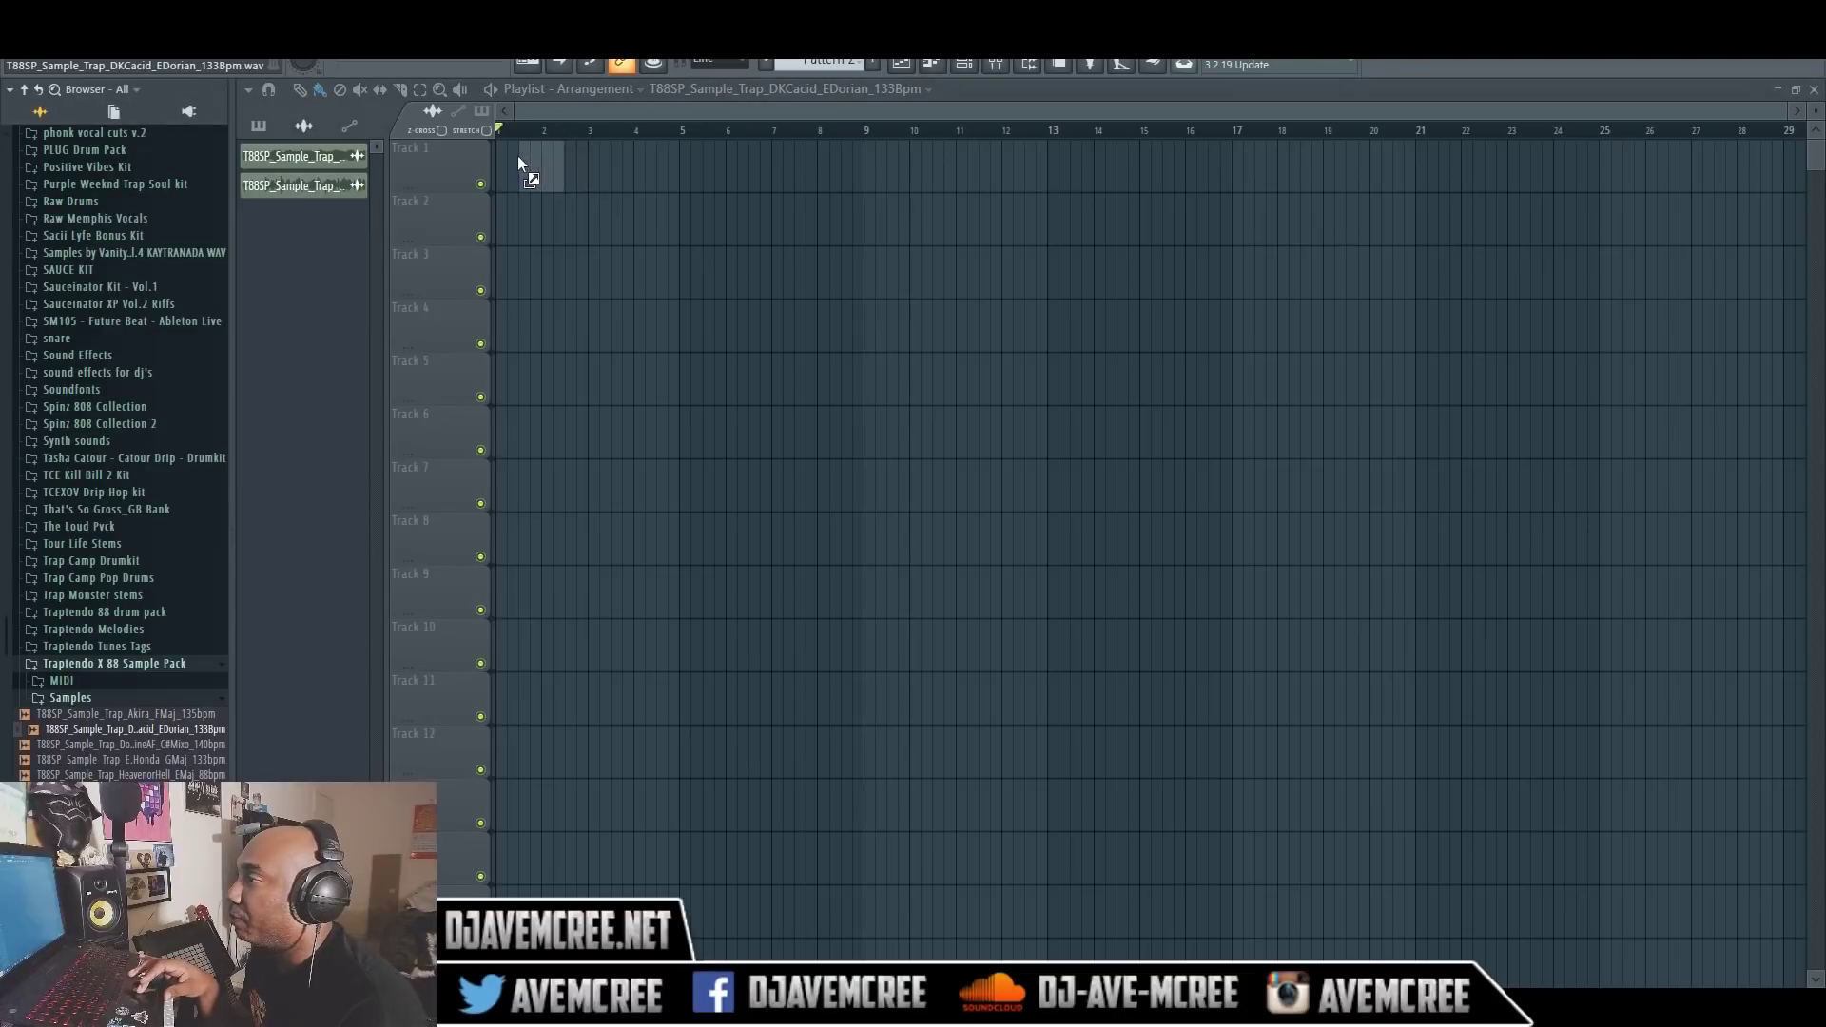
{"action": "left_click_drag", "start_coordinate": [499, 160], "coordinate": [500, 161]}
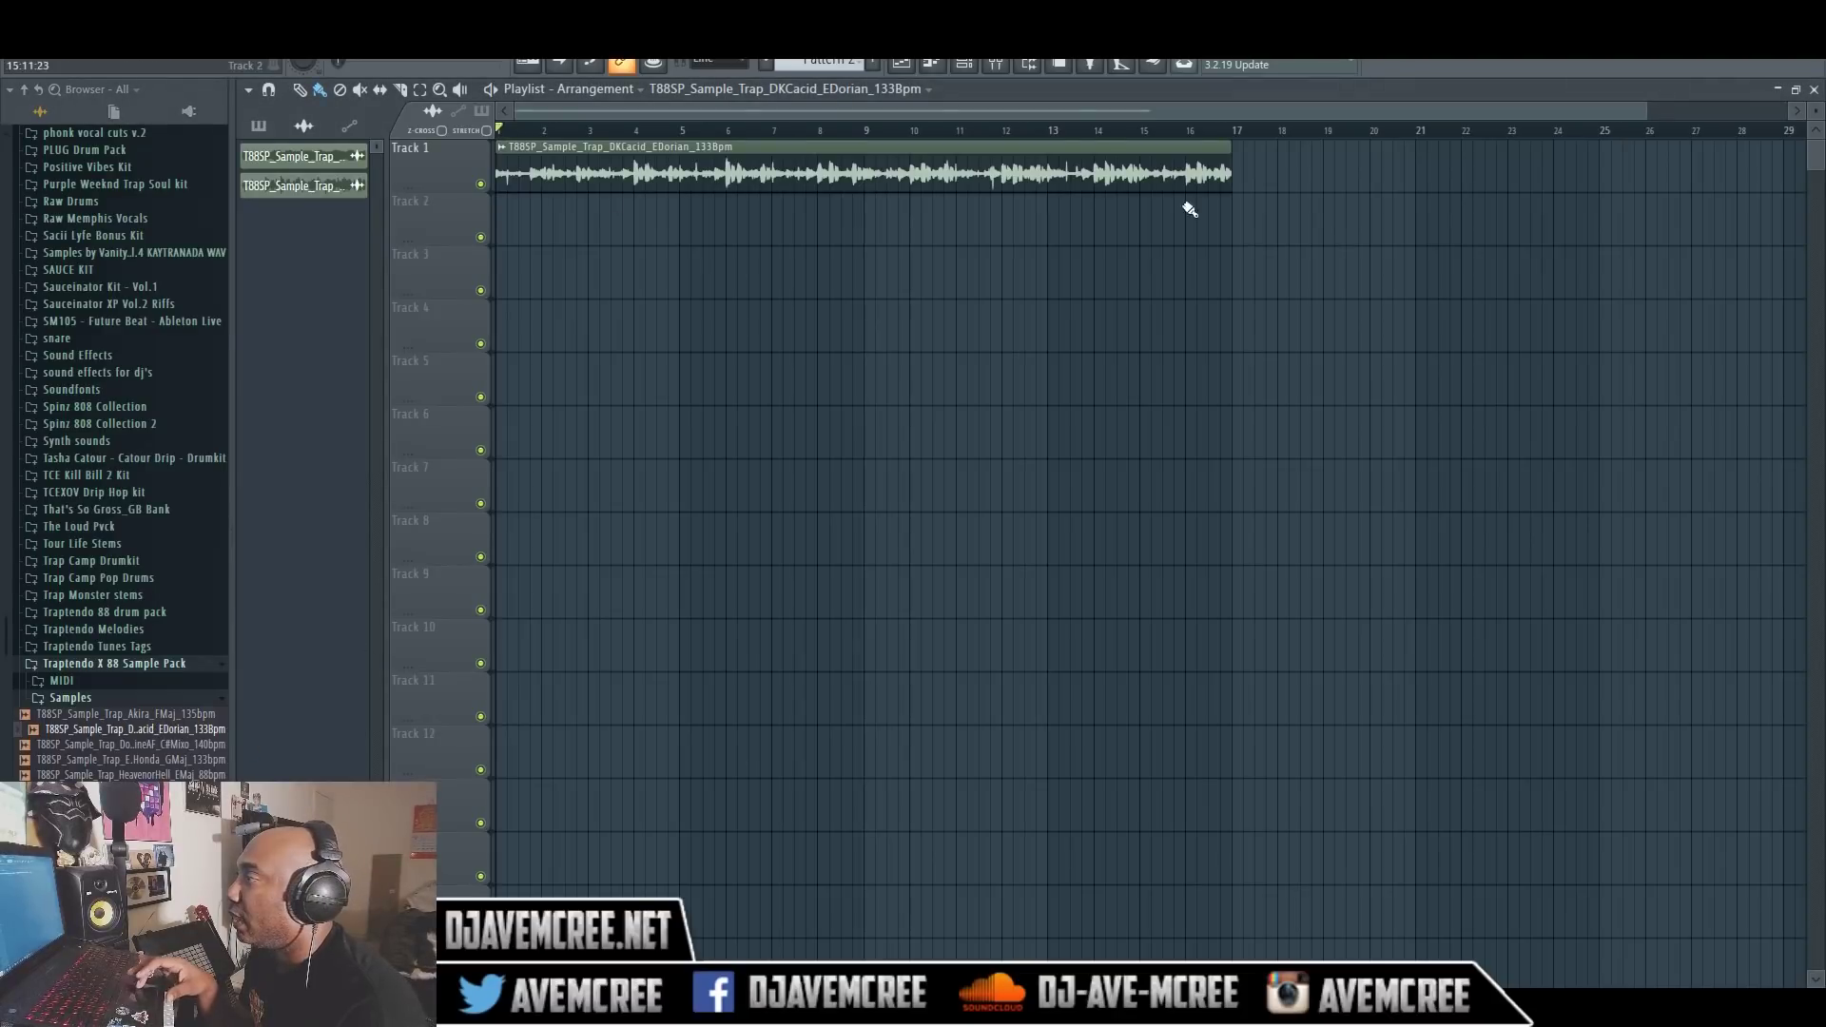
{"action": "left_click_drag", "start_coordinate": [1231, 171], "coordinate": [680, 172]}
Lower the loop's channel volume to 36%, then return to the XO window
{"action": "double_click", "coordinate": [644, 177]}
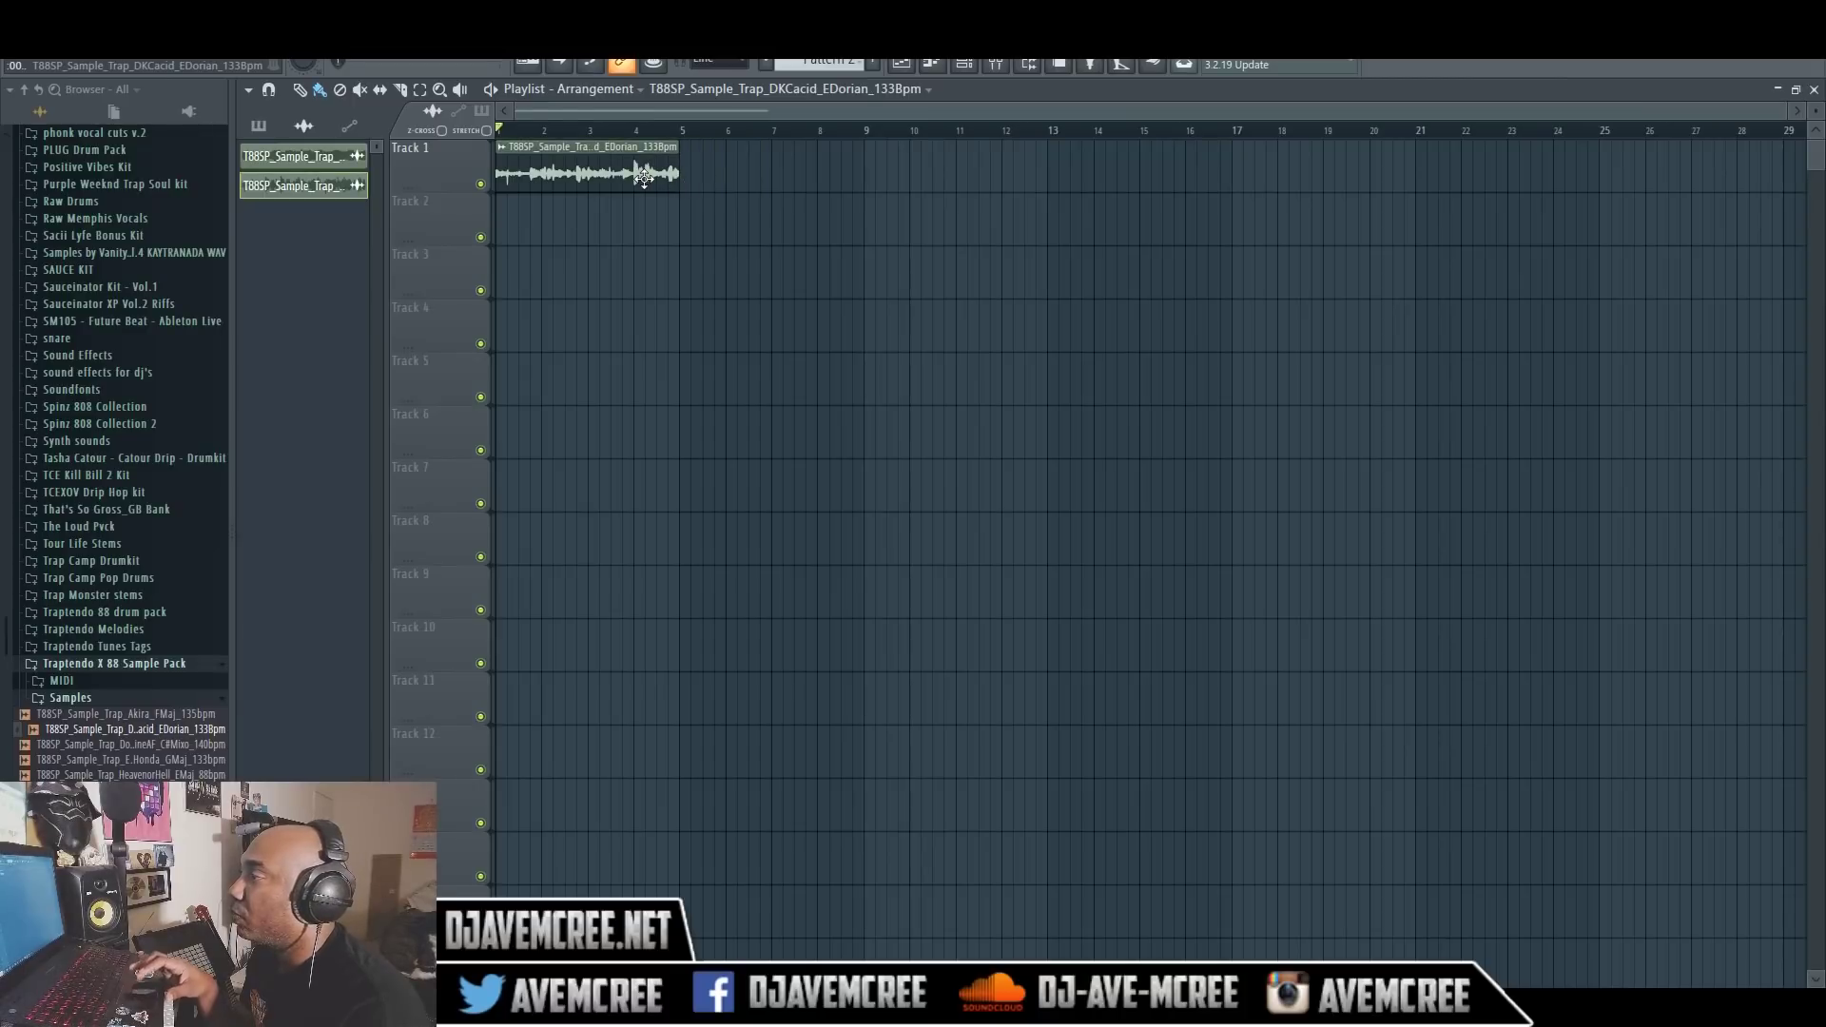
{"action": "left_click_drag", "start_coordinate": [811, 385], "coordinate": [811, 399]}
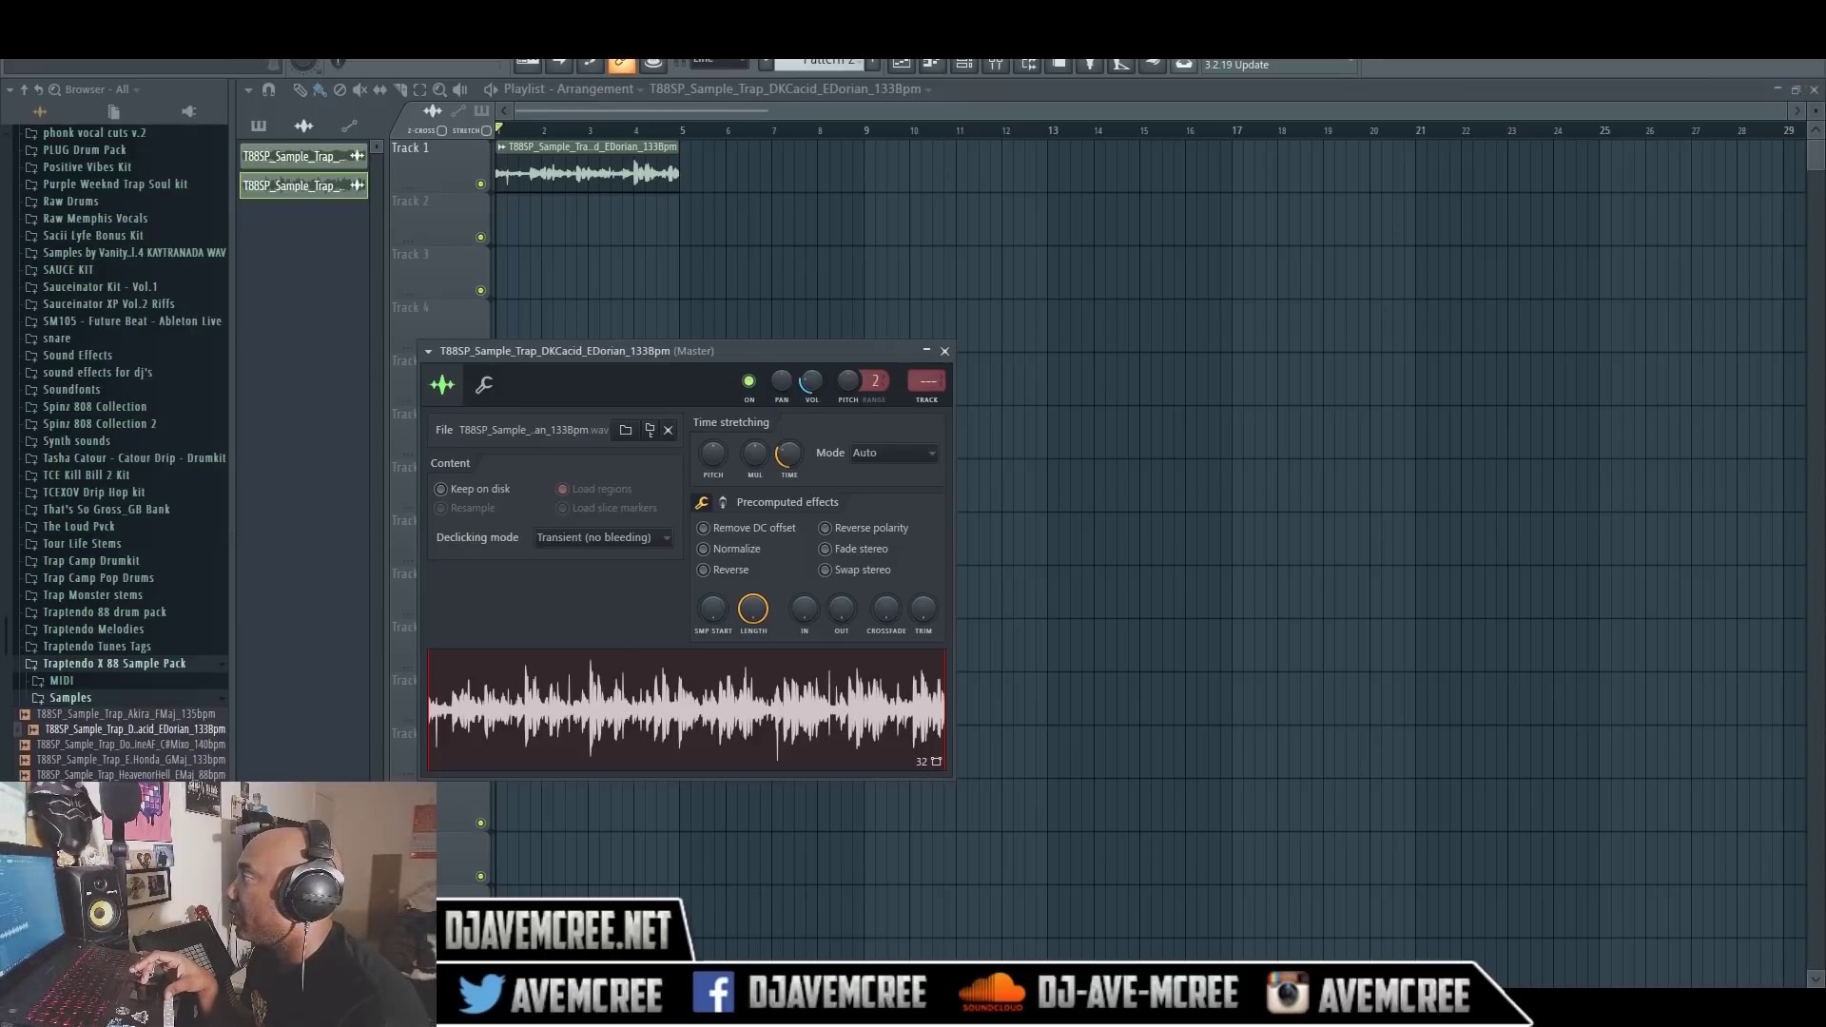
{"action": "left_click", "coordinate": [1814, 90]}
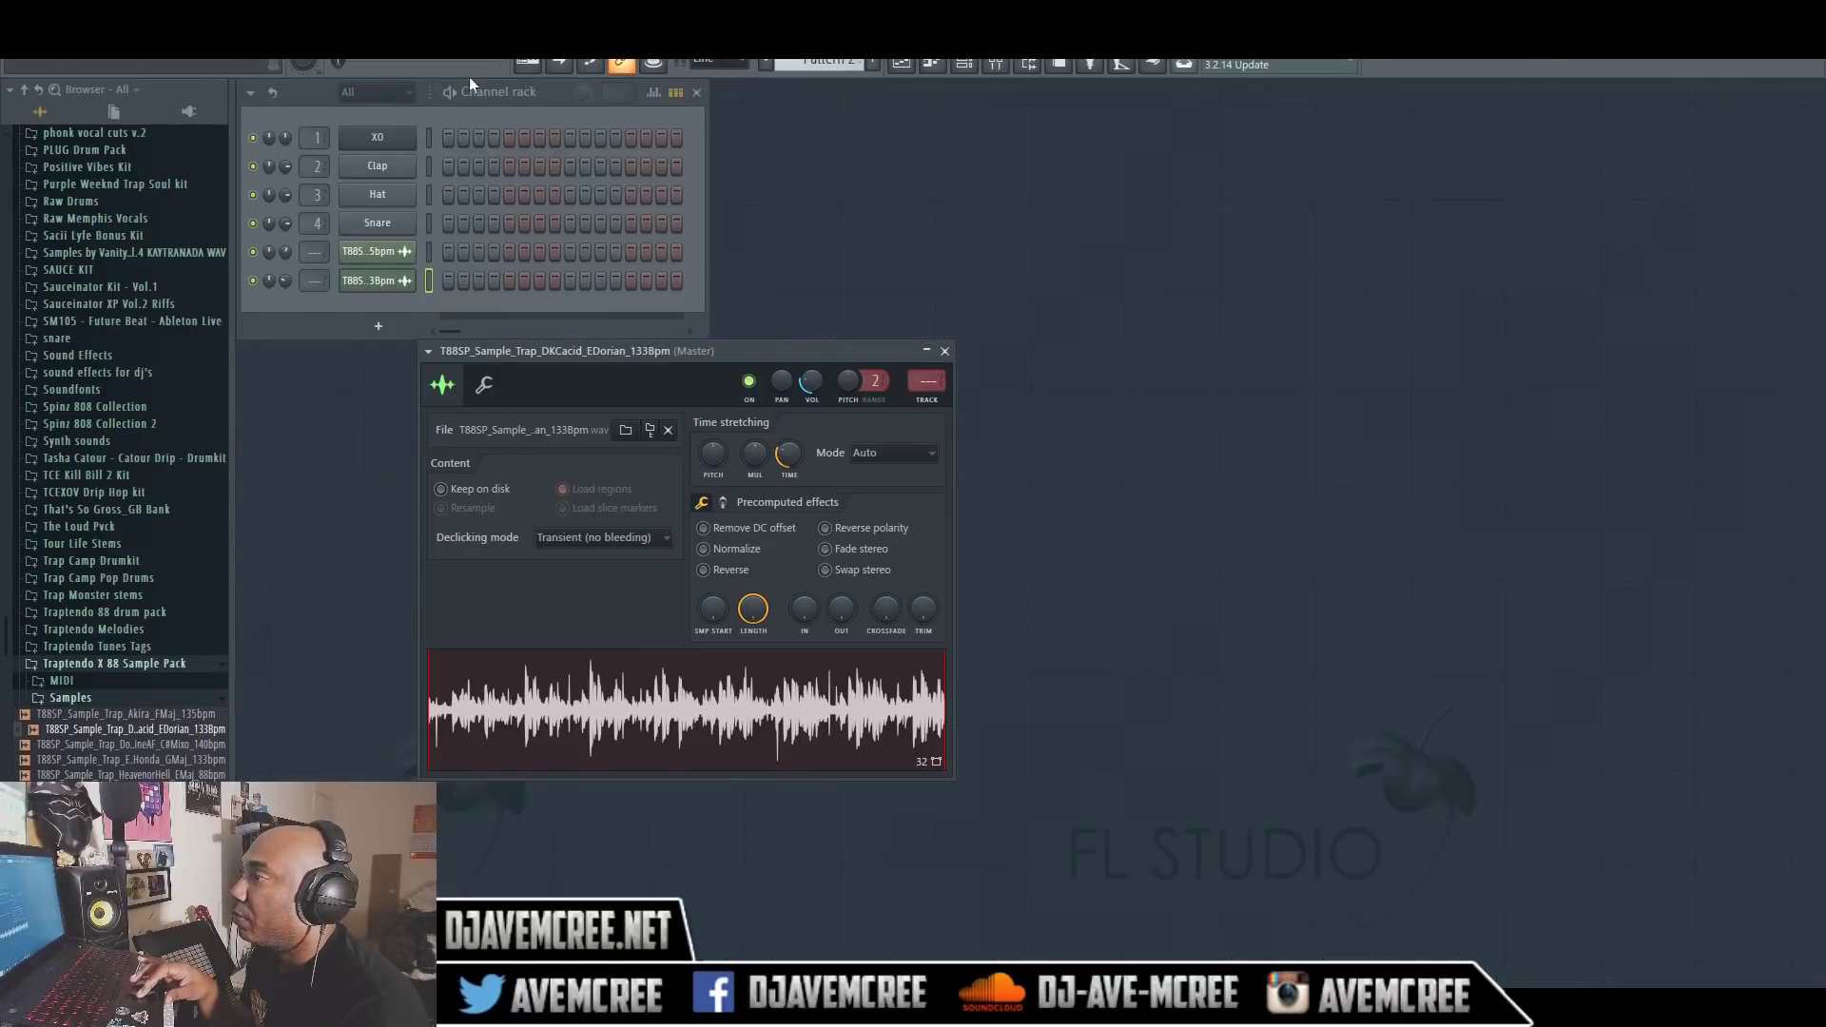
{"action": "left_click", "coordinate": [377, 145]}
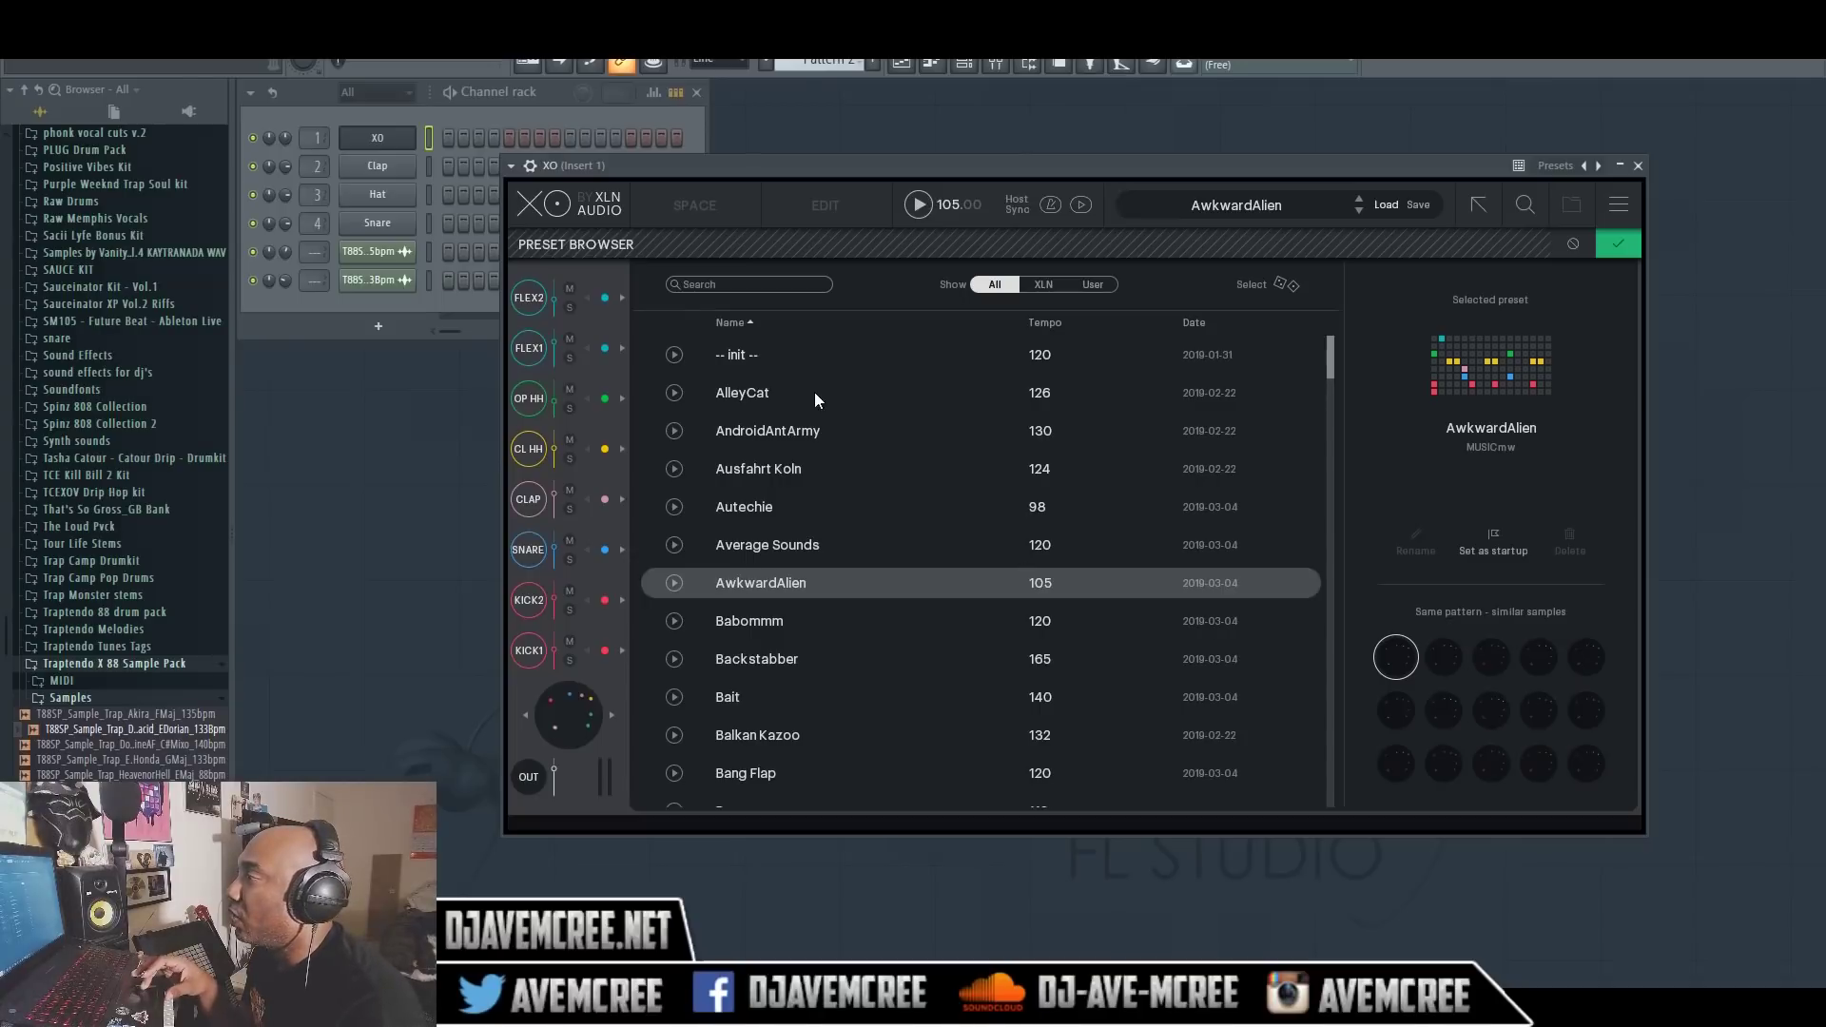
Lock XO's tempo to the host at 130, start playback, and load and audition Babommm
{"action": "left_click", "coordinate": [1079, 204]}
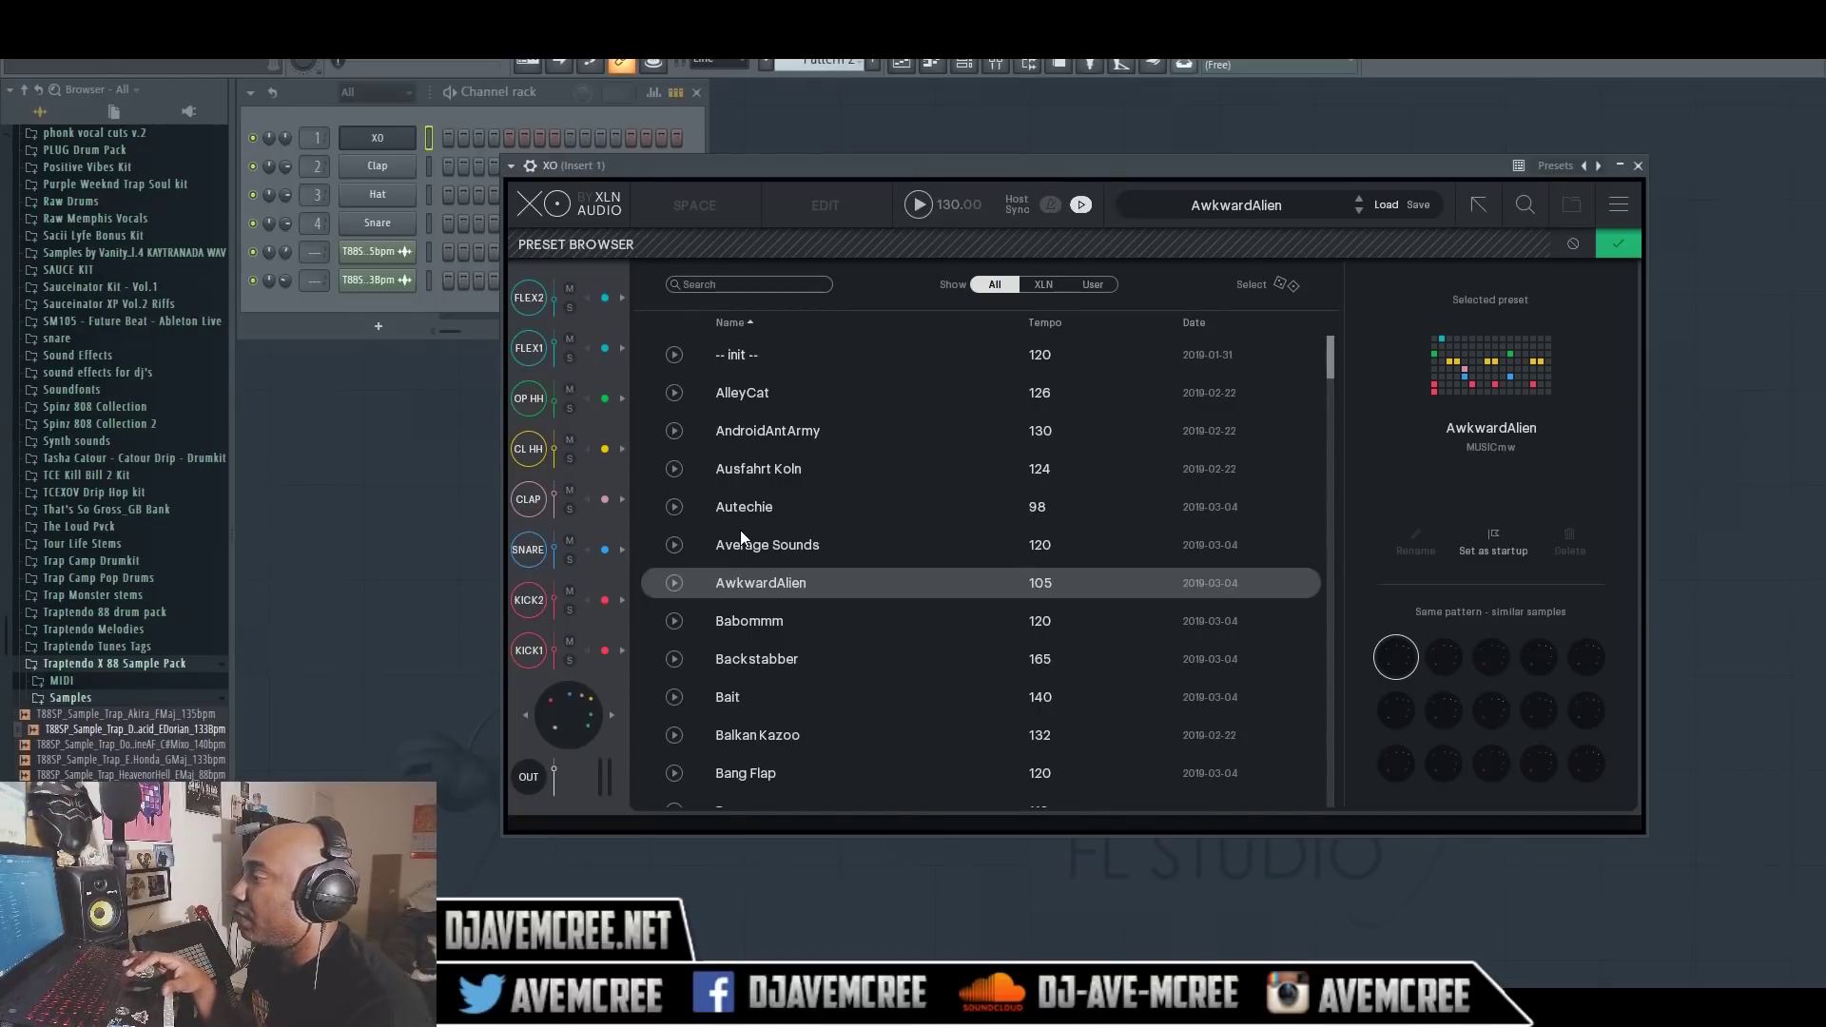
{"action": "key", "text": "space"}
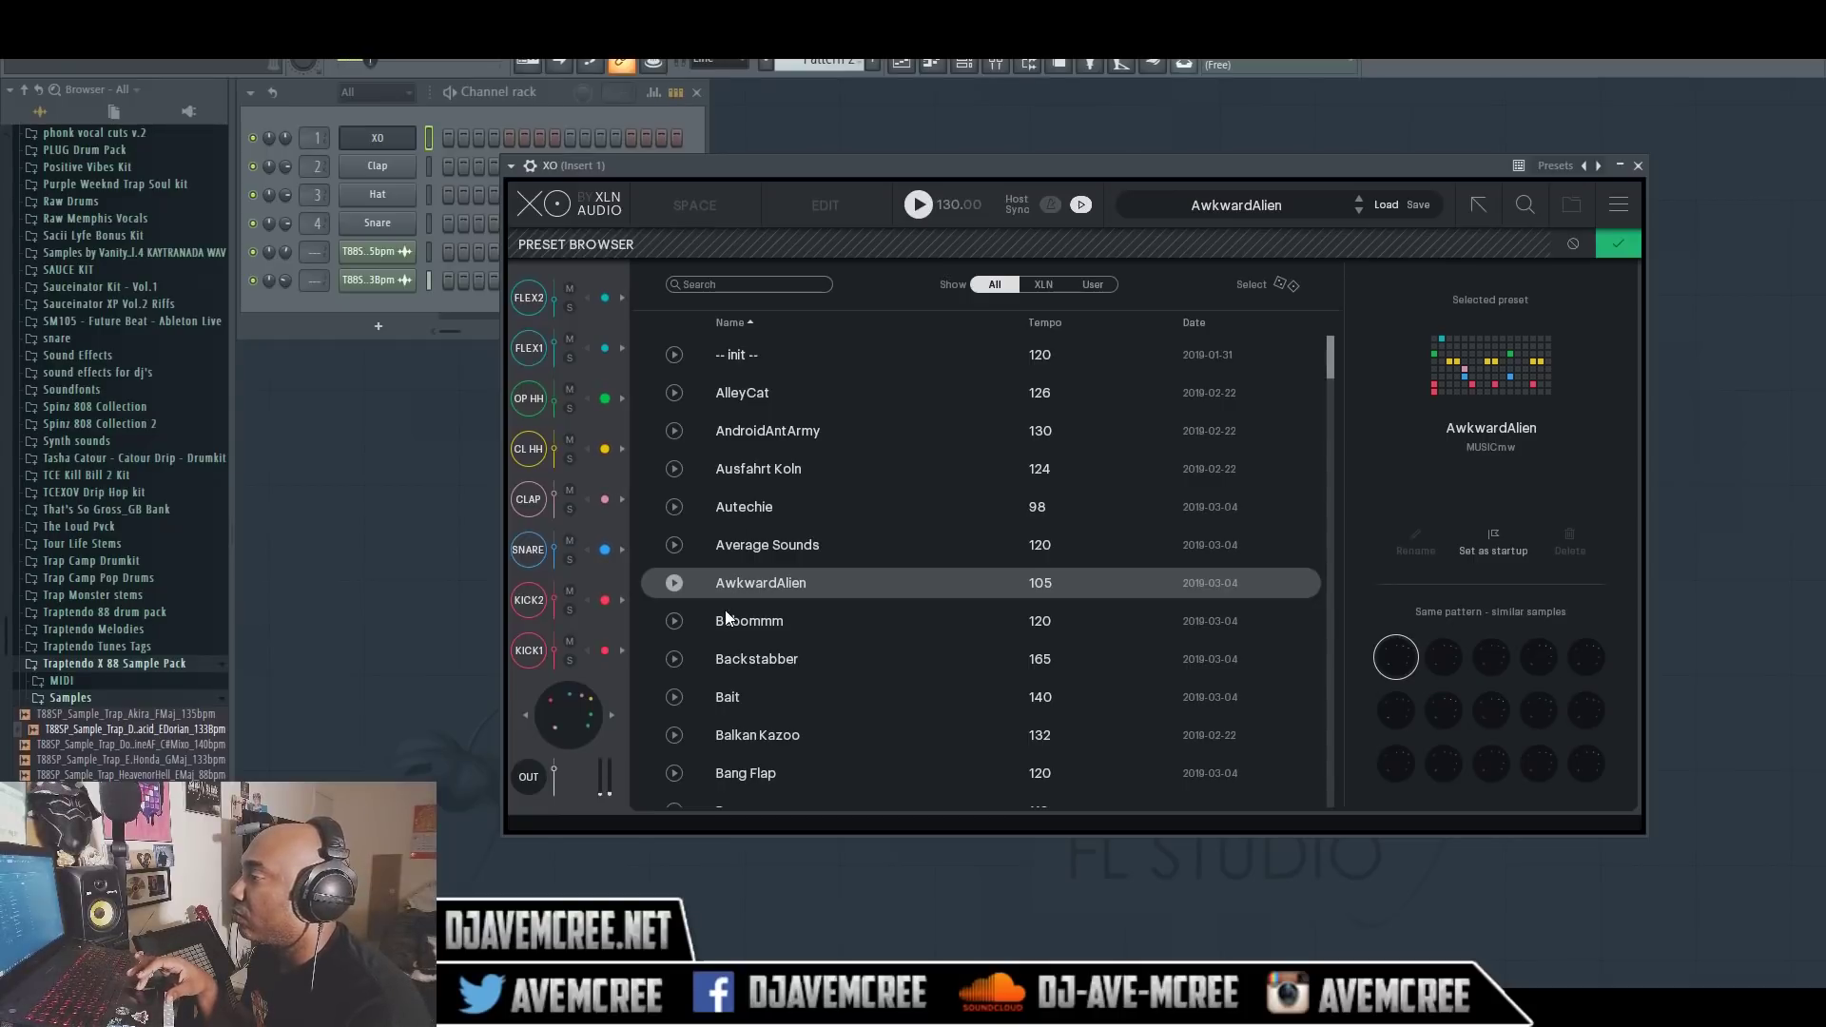
{"action": "left_click", "coordinate": [284, 285]}
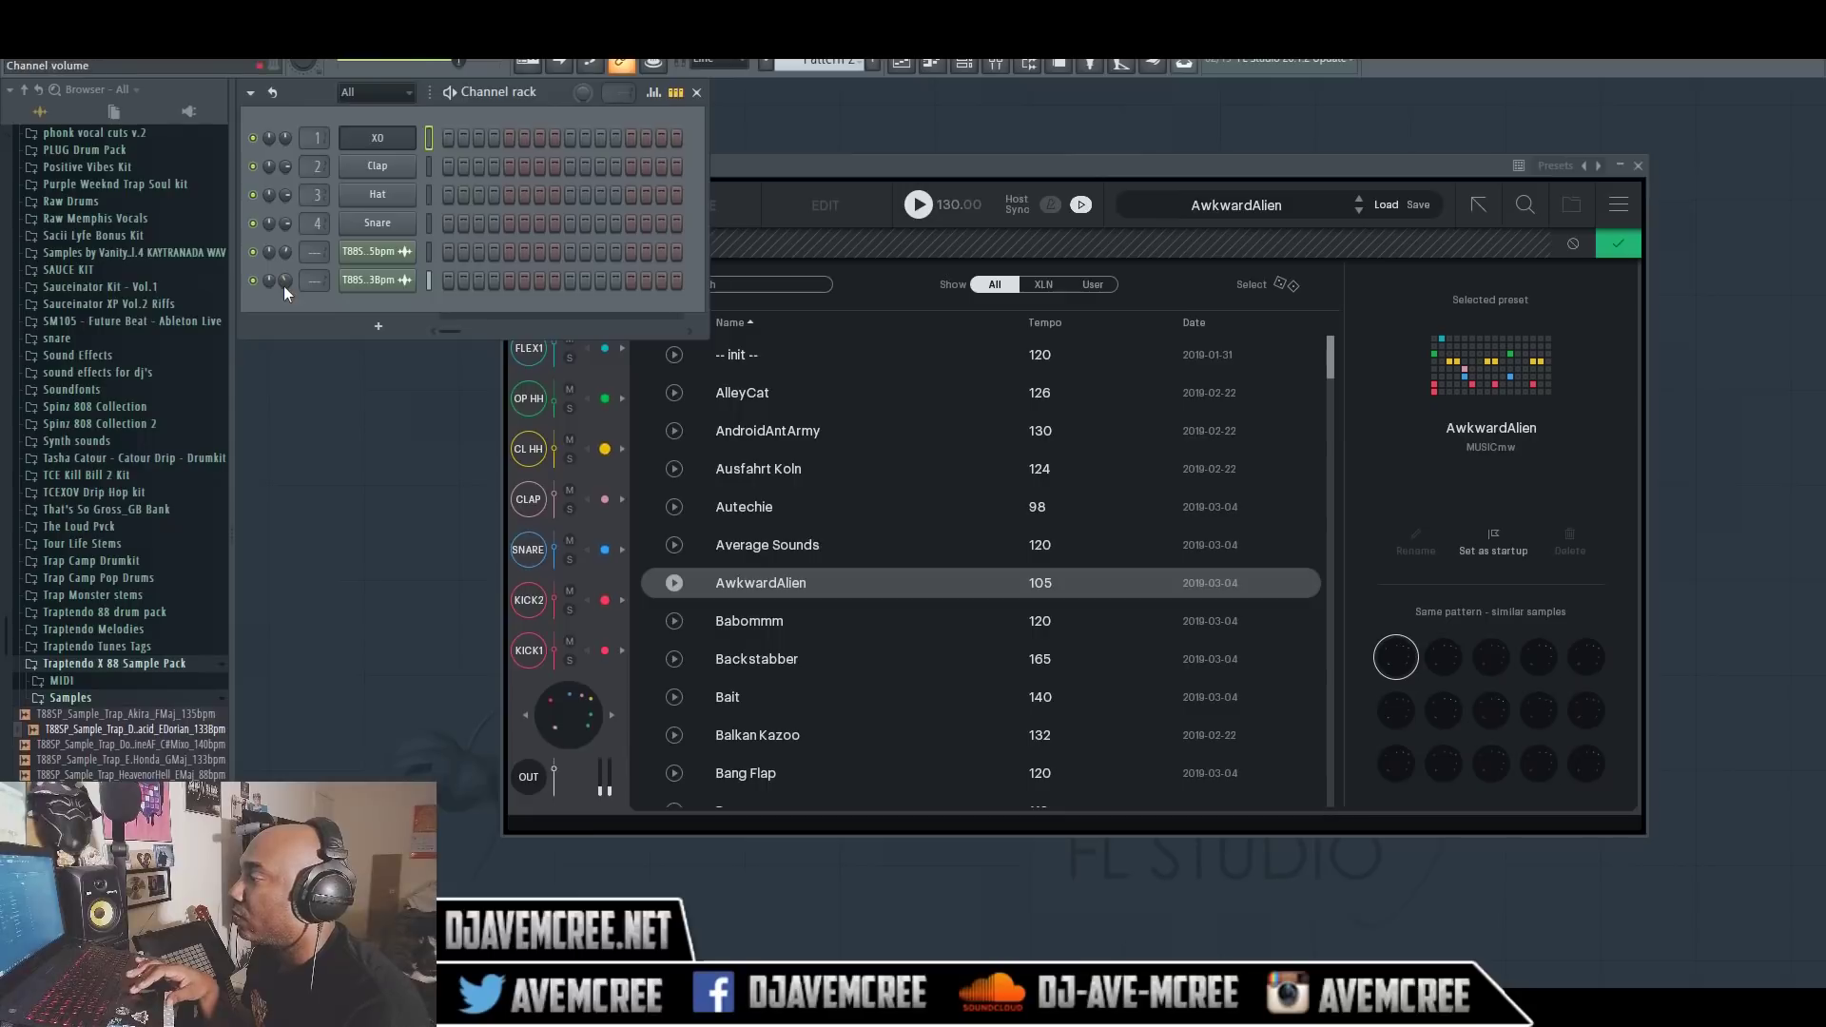
{"action": "left_click", "coordinate": [674, 622]}
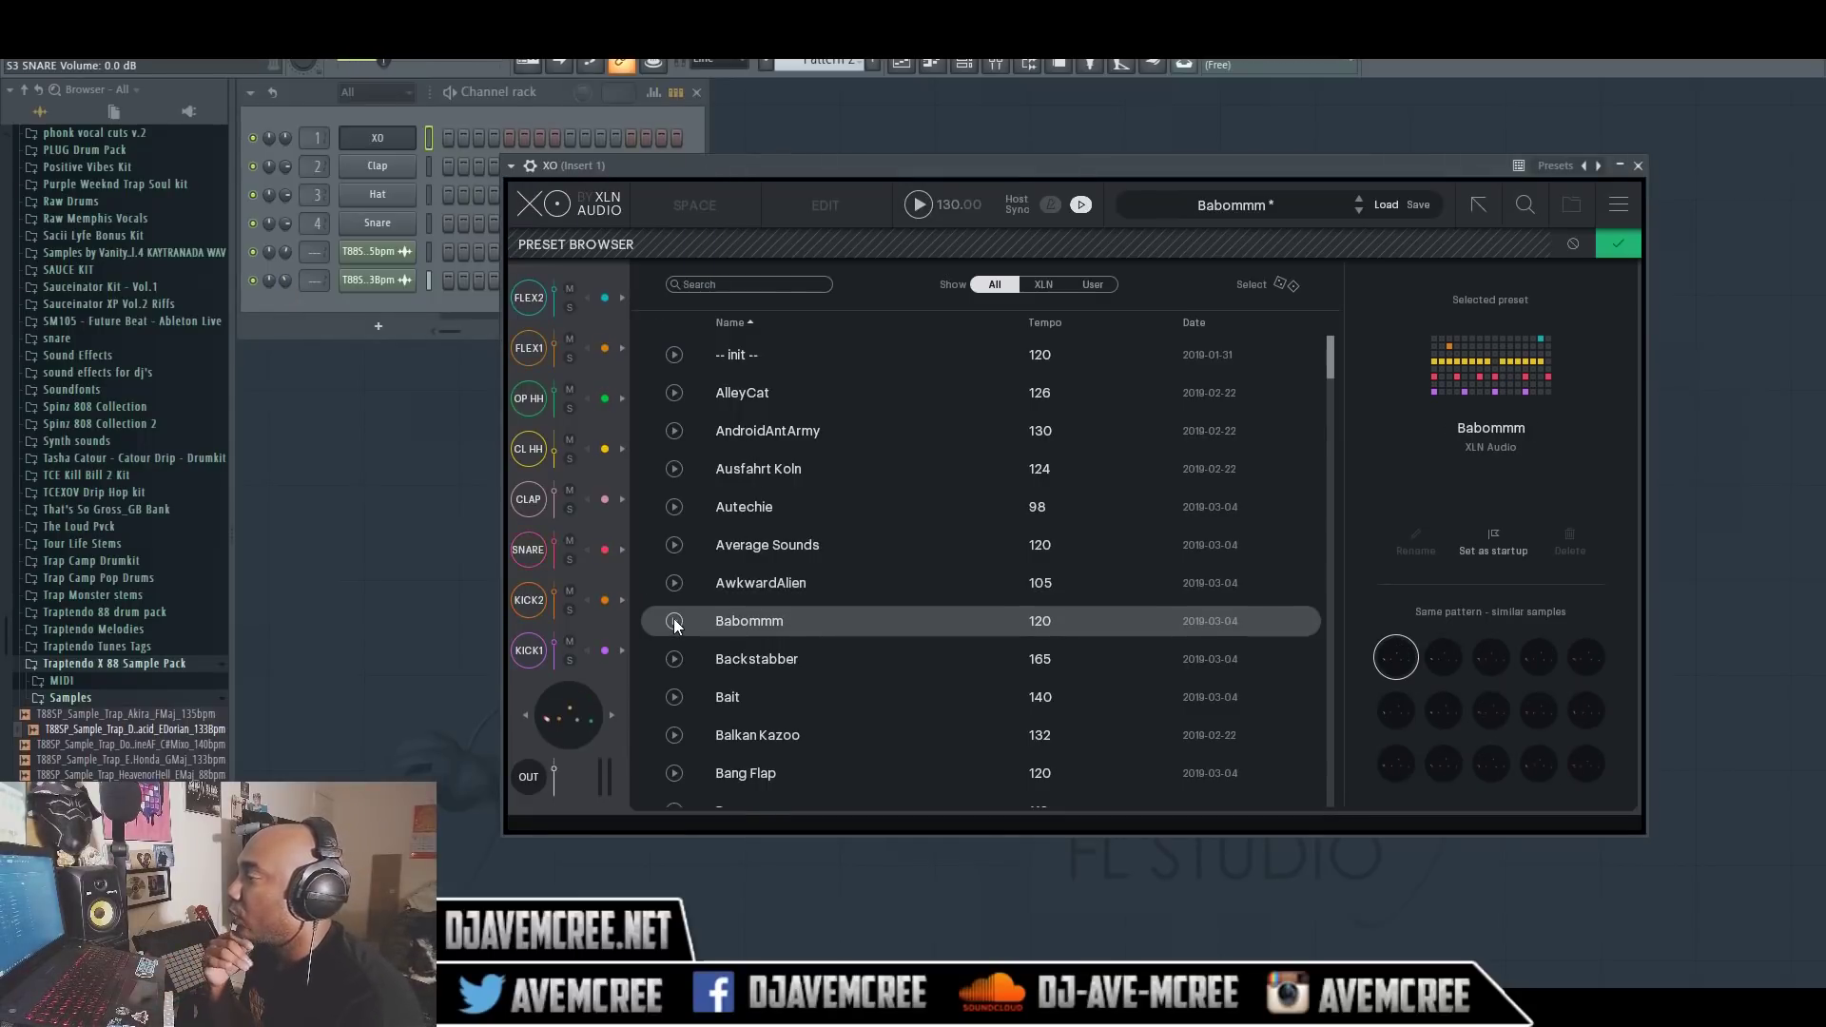
{"action": "left_click", "coordinate": [674, 621]}
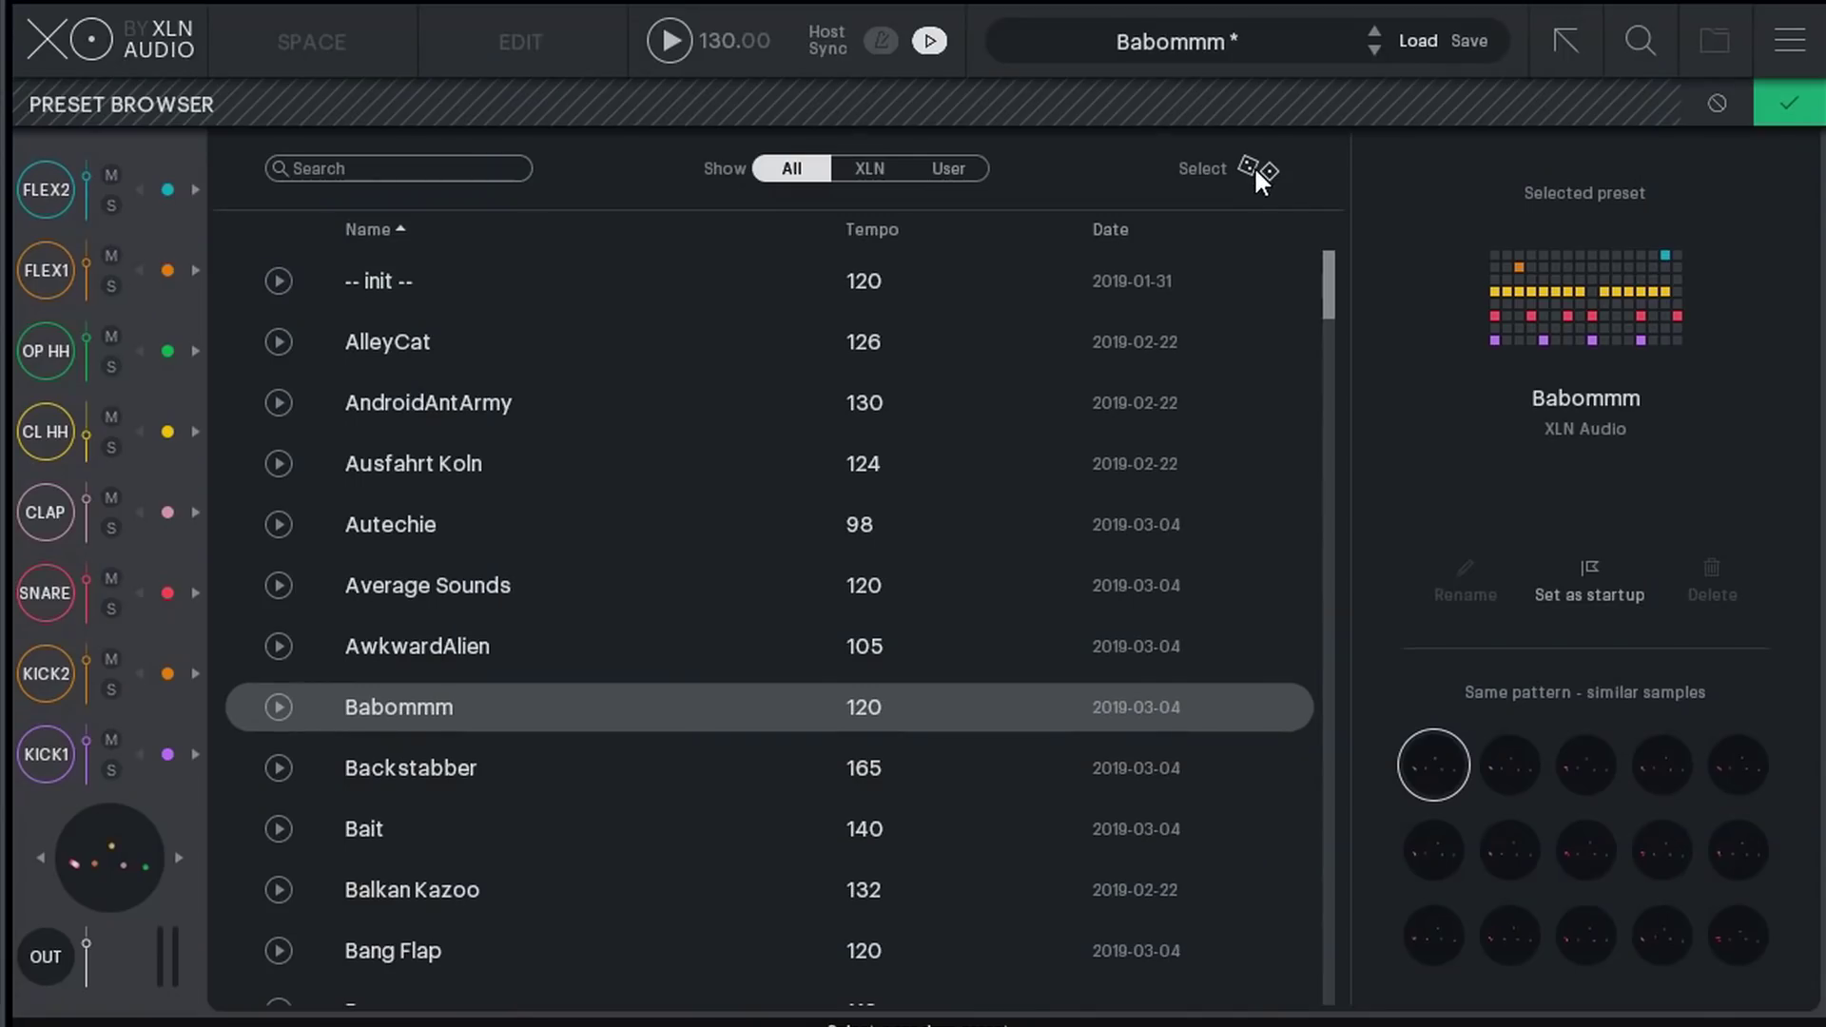
Load the Snappy Cut preset (112 BPM) and play it
{"action": "left_click", "coordinate": [1256, 172]}
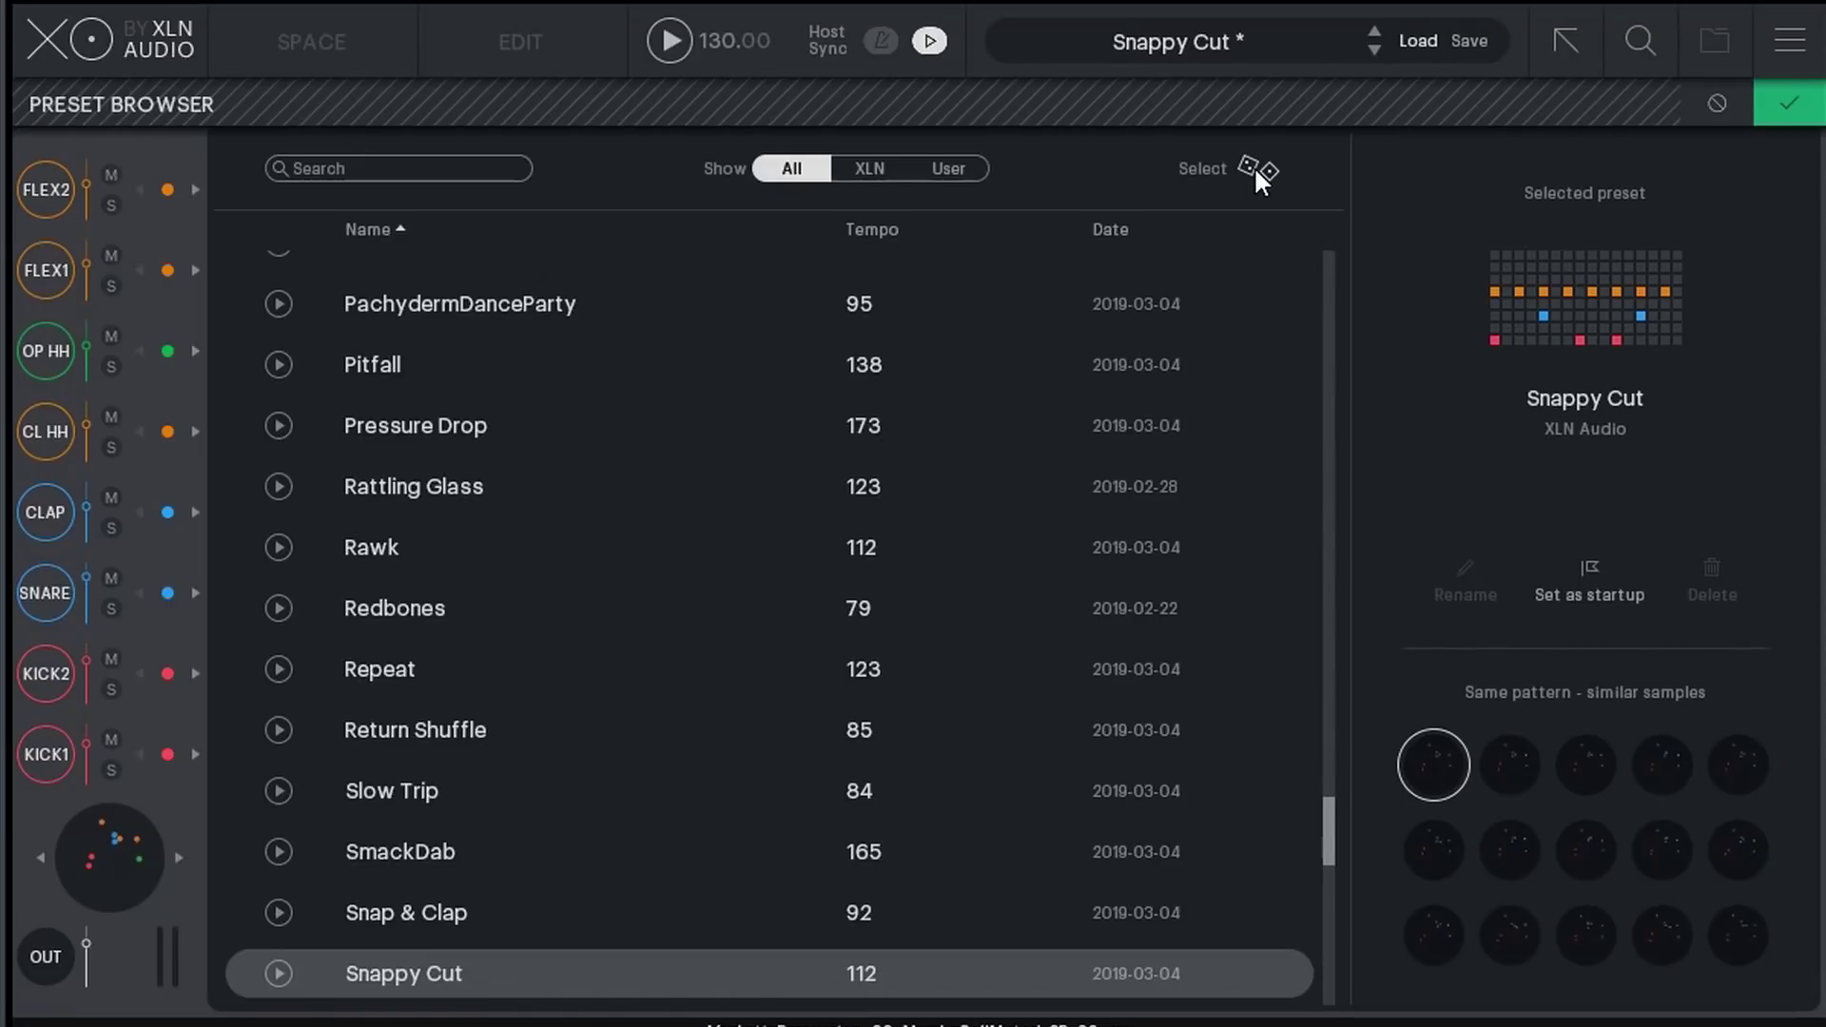
{"action": "key", "text": "space"}
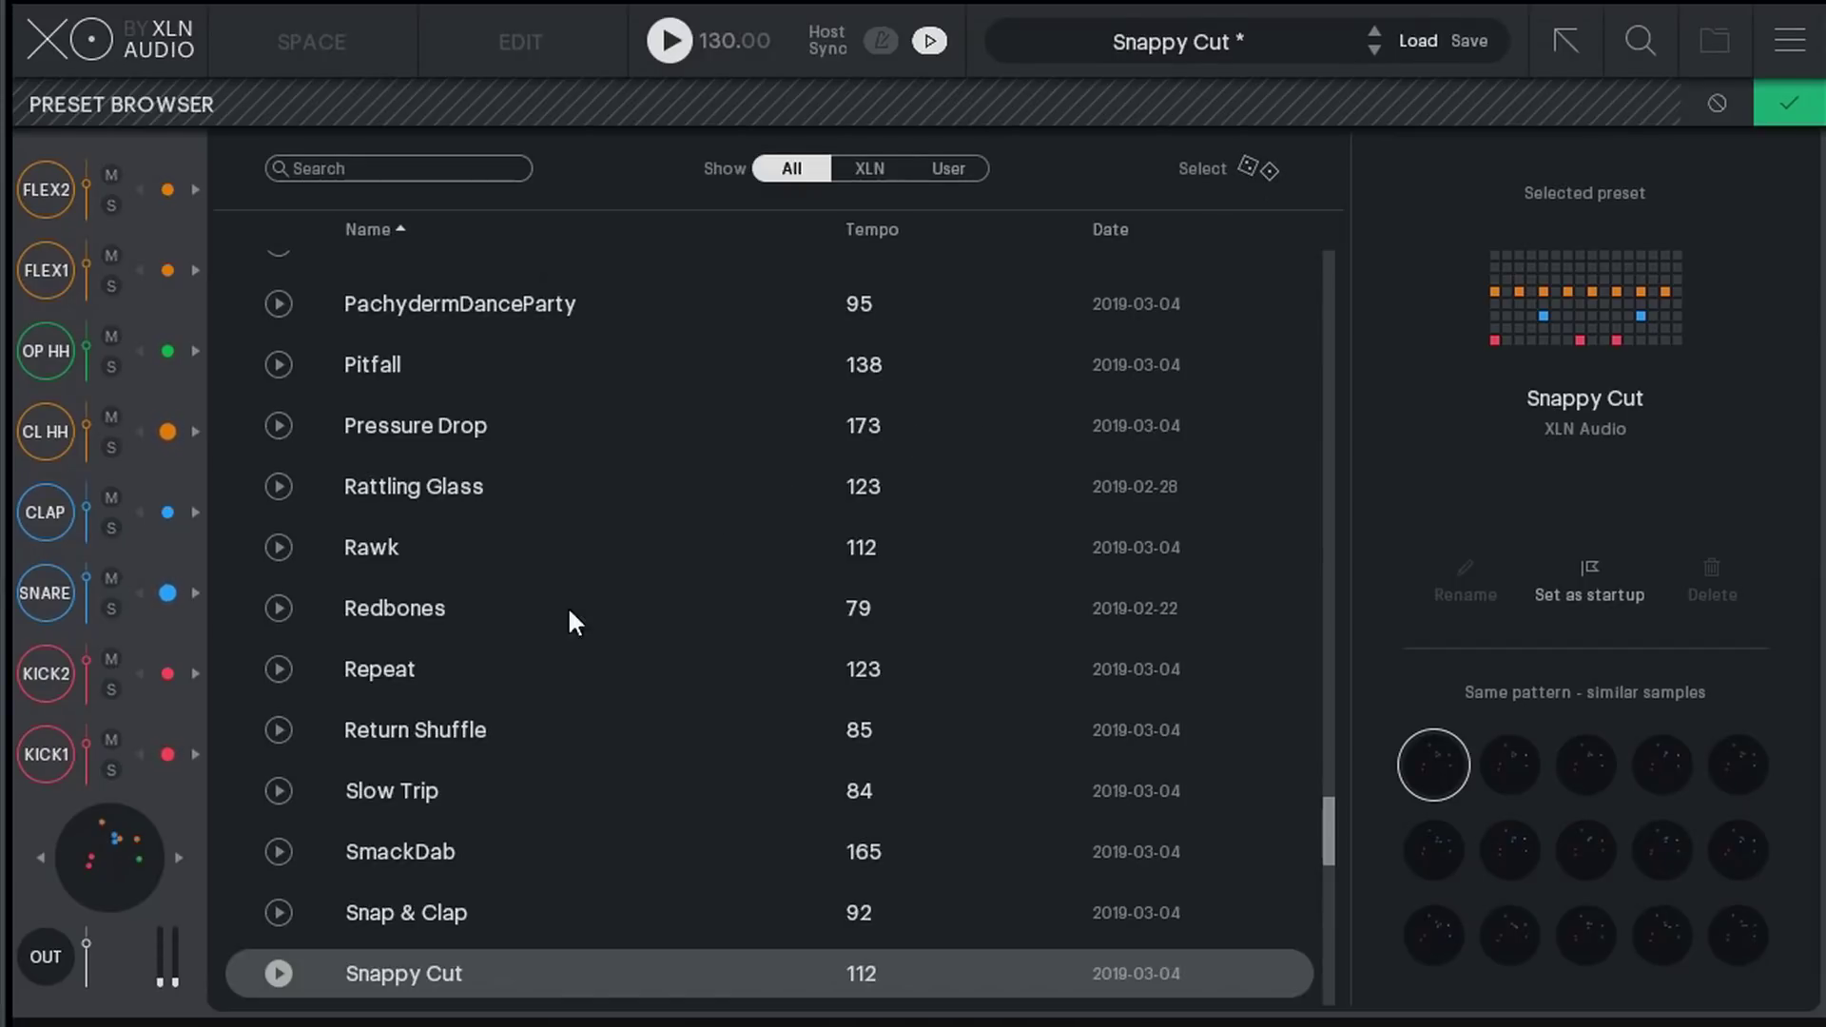
{"action": "scroll", "coordinate": [482, 682], "scroll_direction": "up", "scroll_amount": 5}
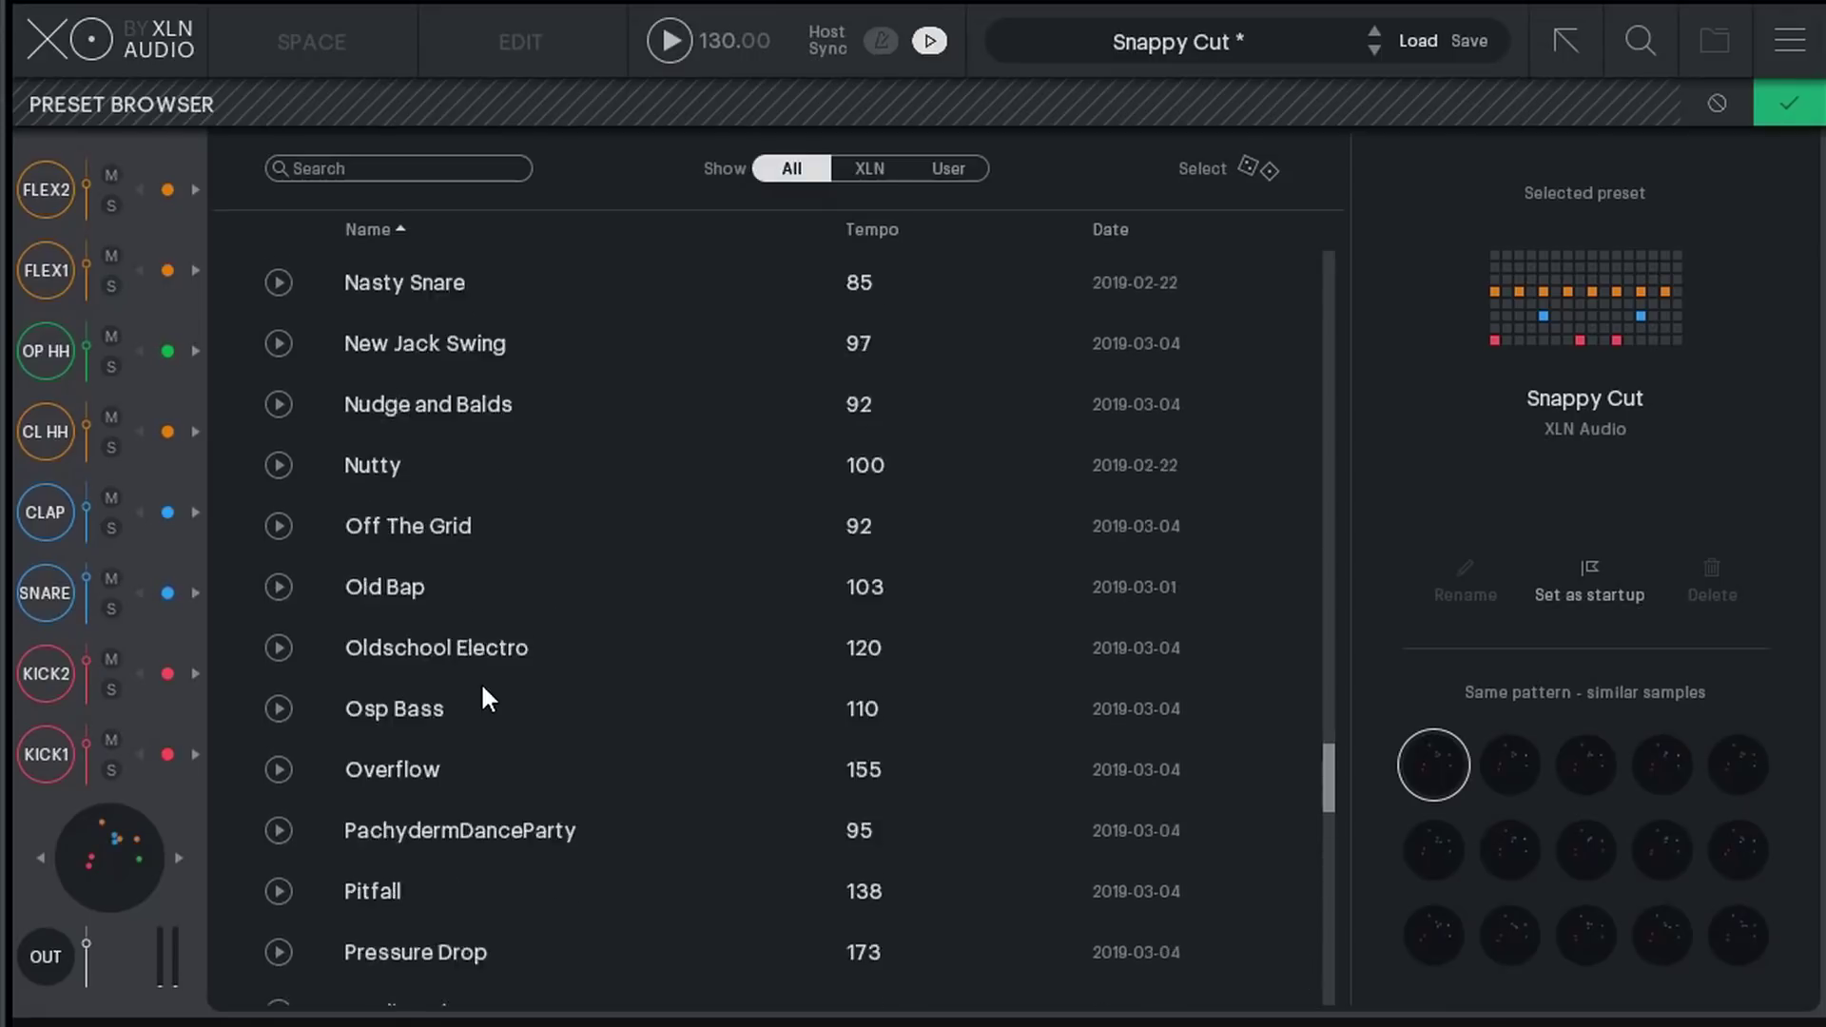
Scroll up to Dark Trap (110 BPM), then play, stop, replay and stop its preview
{"action": "scroll", "coordinate": [481, 682], "scroll_direction": "up", "scroll_amount": 15}
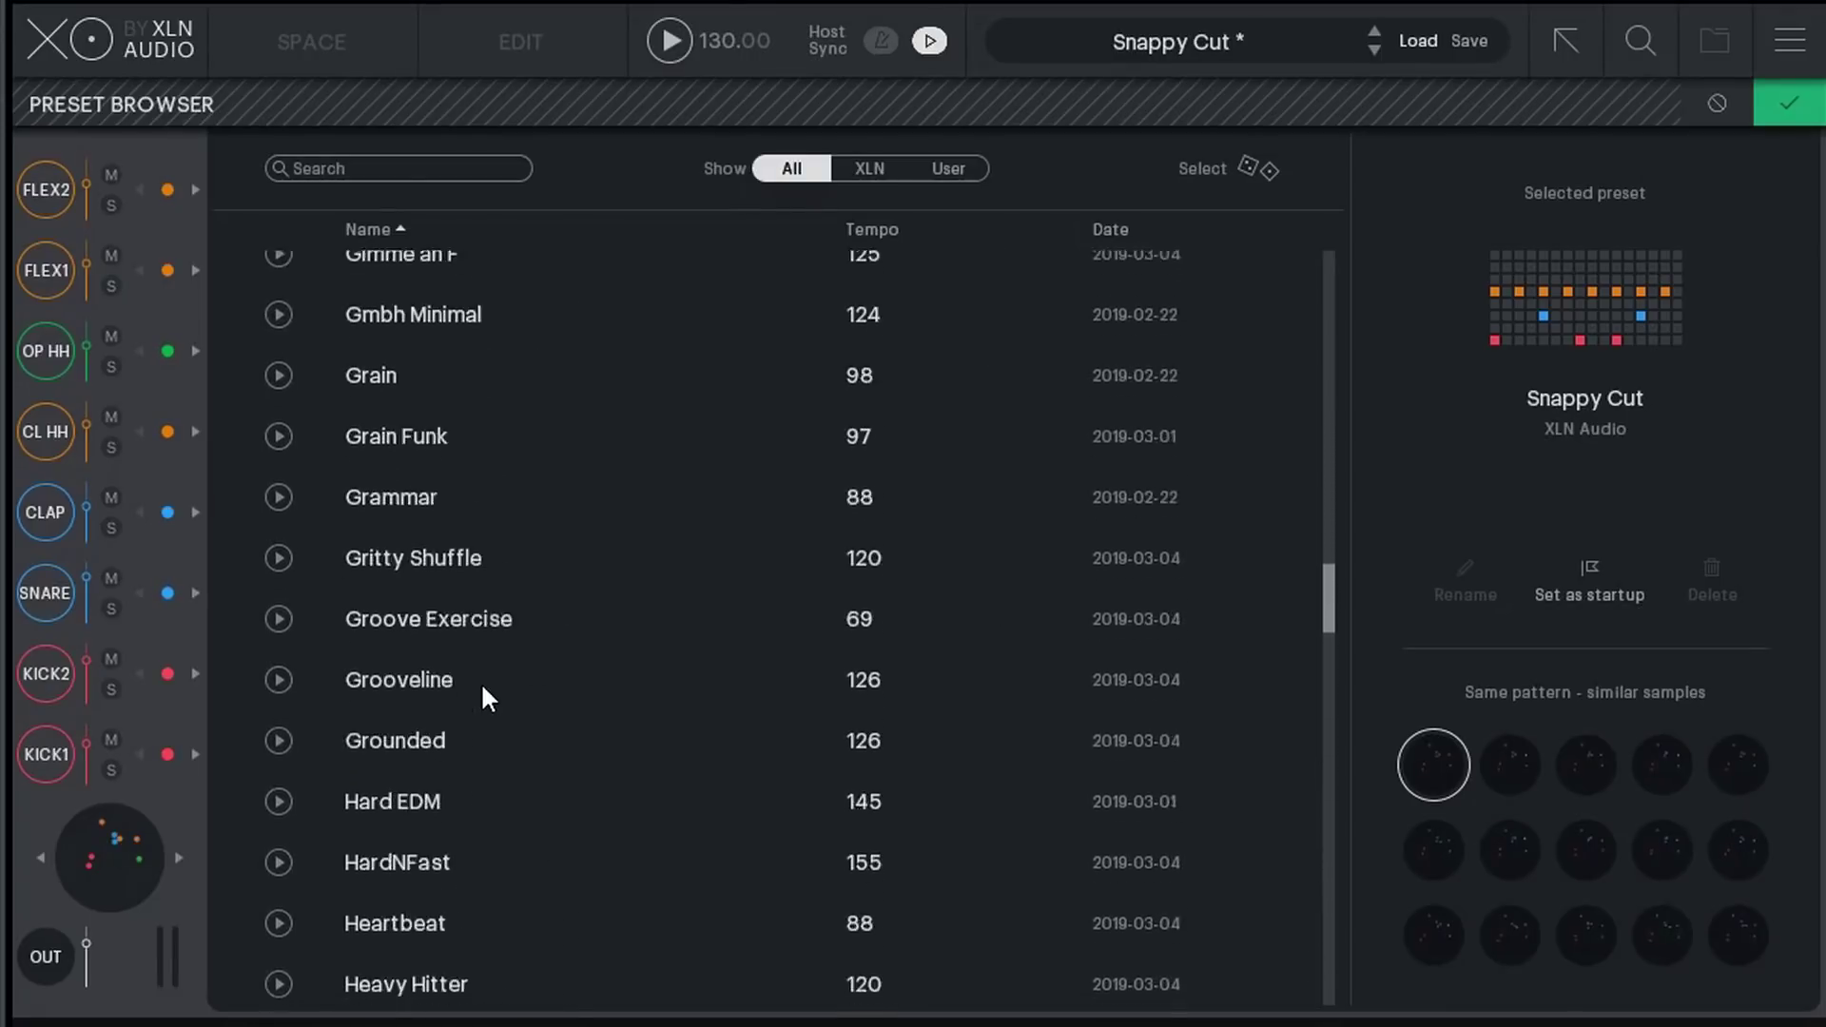
{"action": "scroll", "coordinate": [481, 682], "scroll_direction": "up", "scroll_amount": 3}
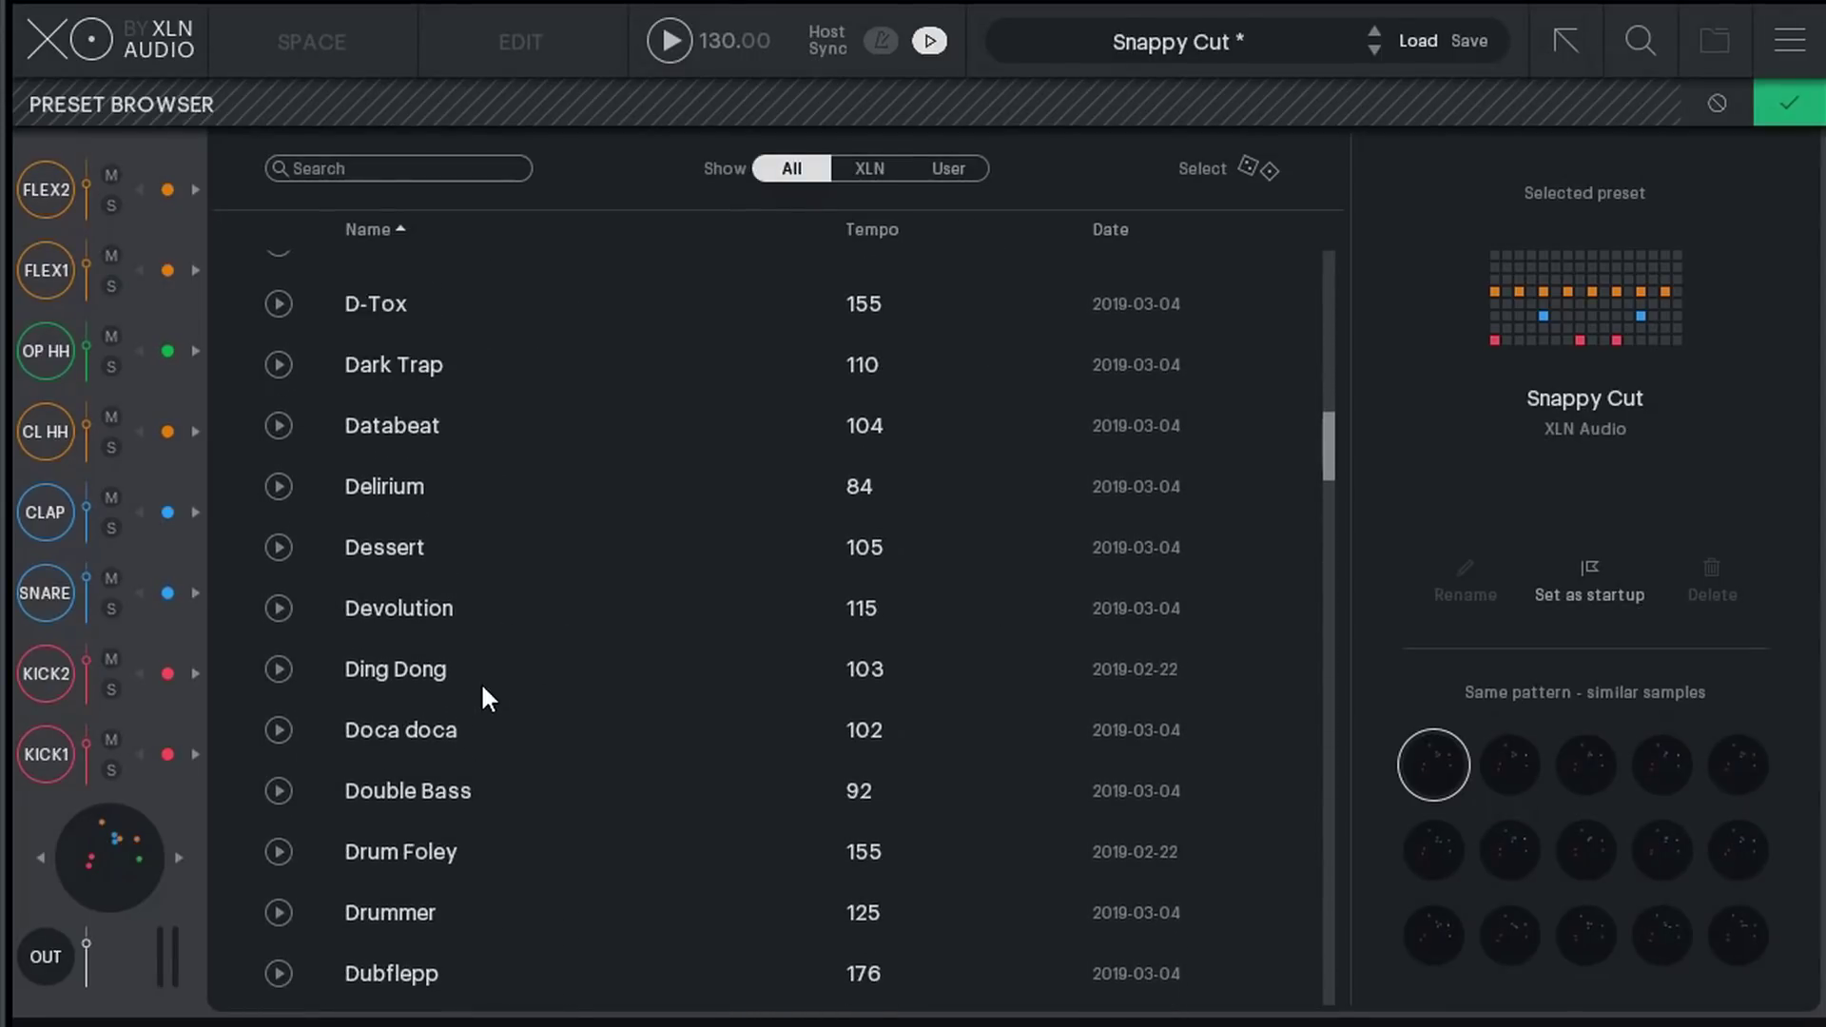
{"action": "left_click", "coordinate": [272, 365]}
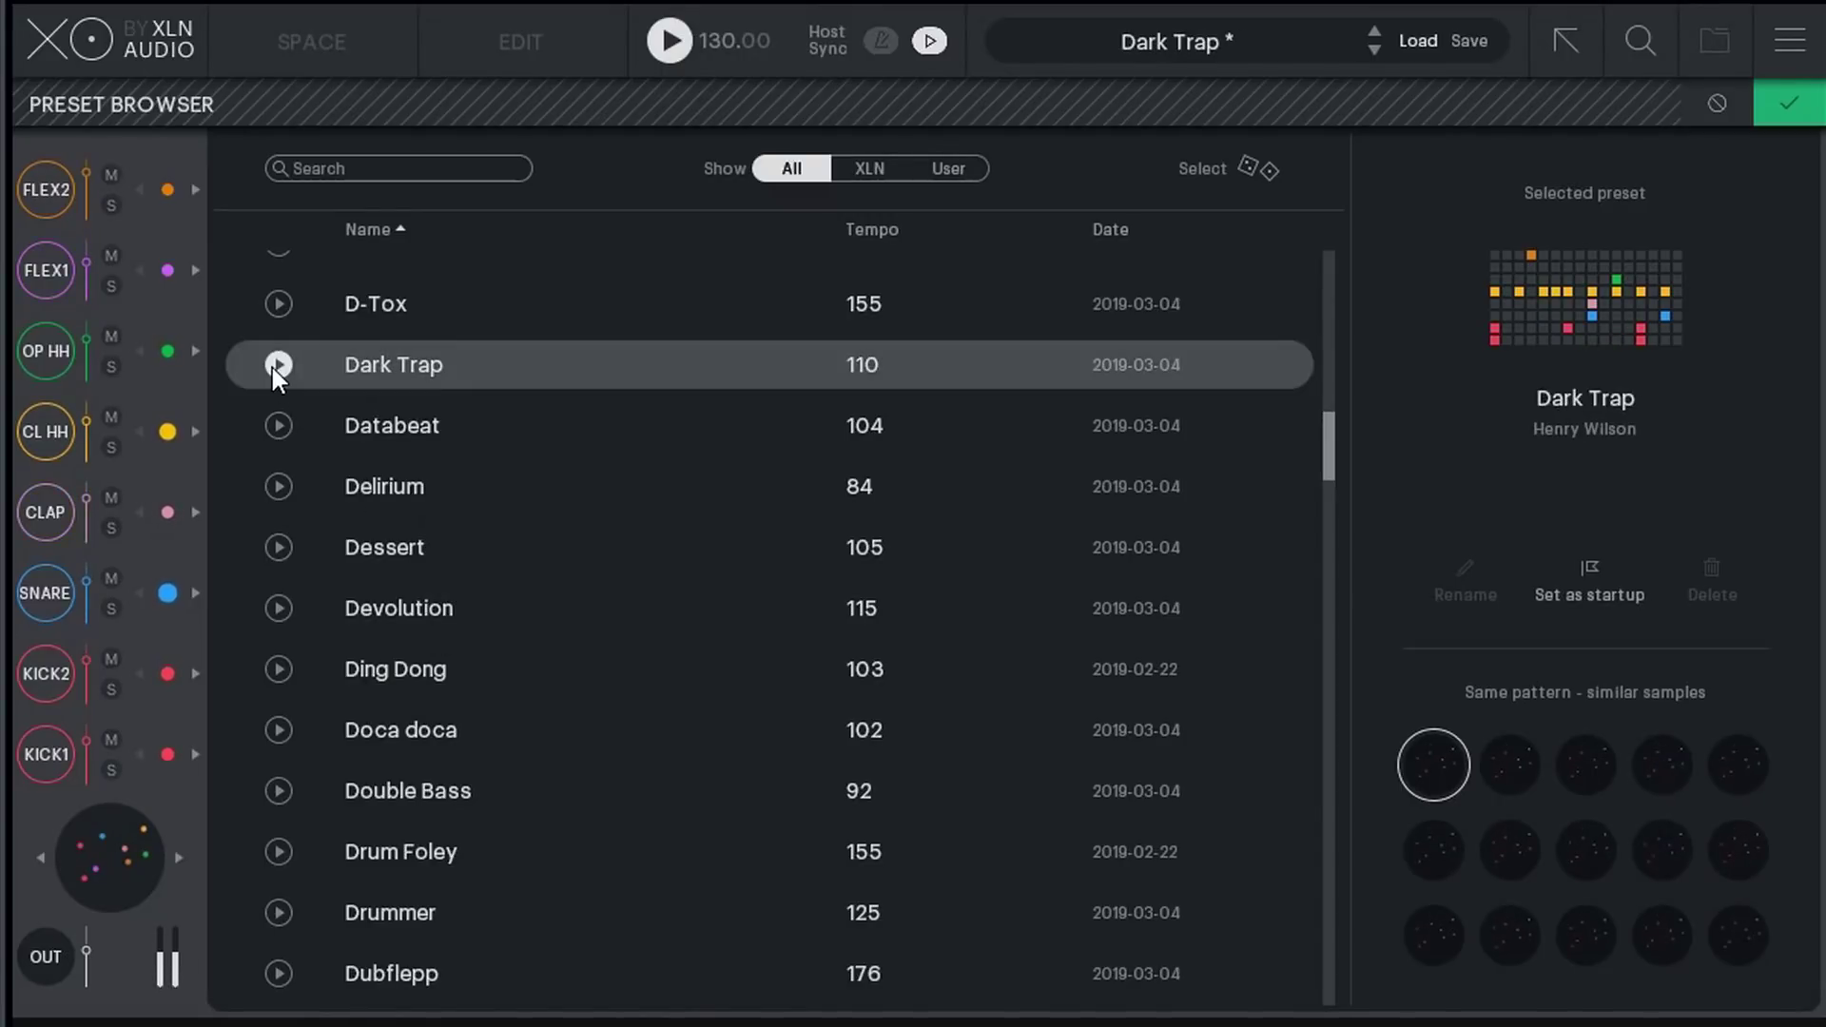
{"action": "left_click", "coordinate": [271, 364]}
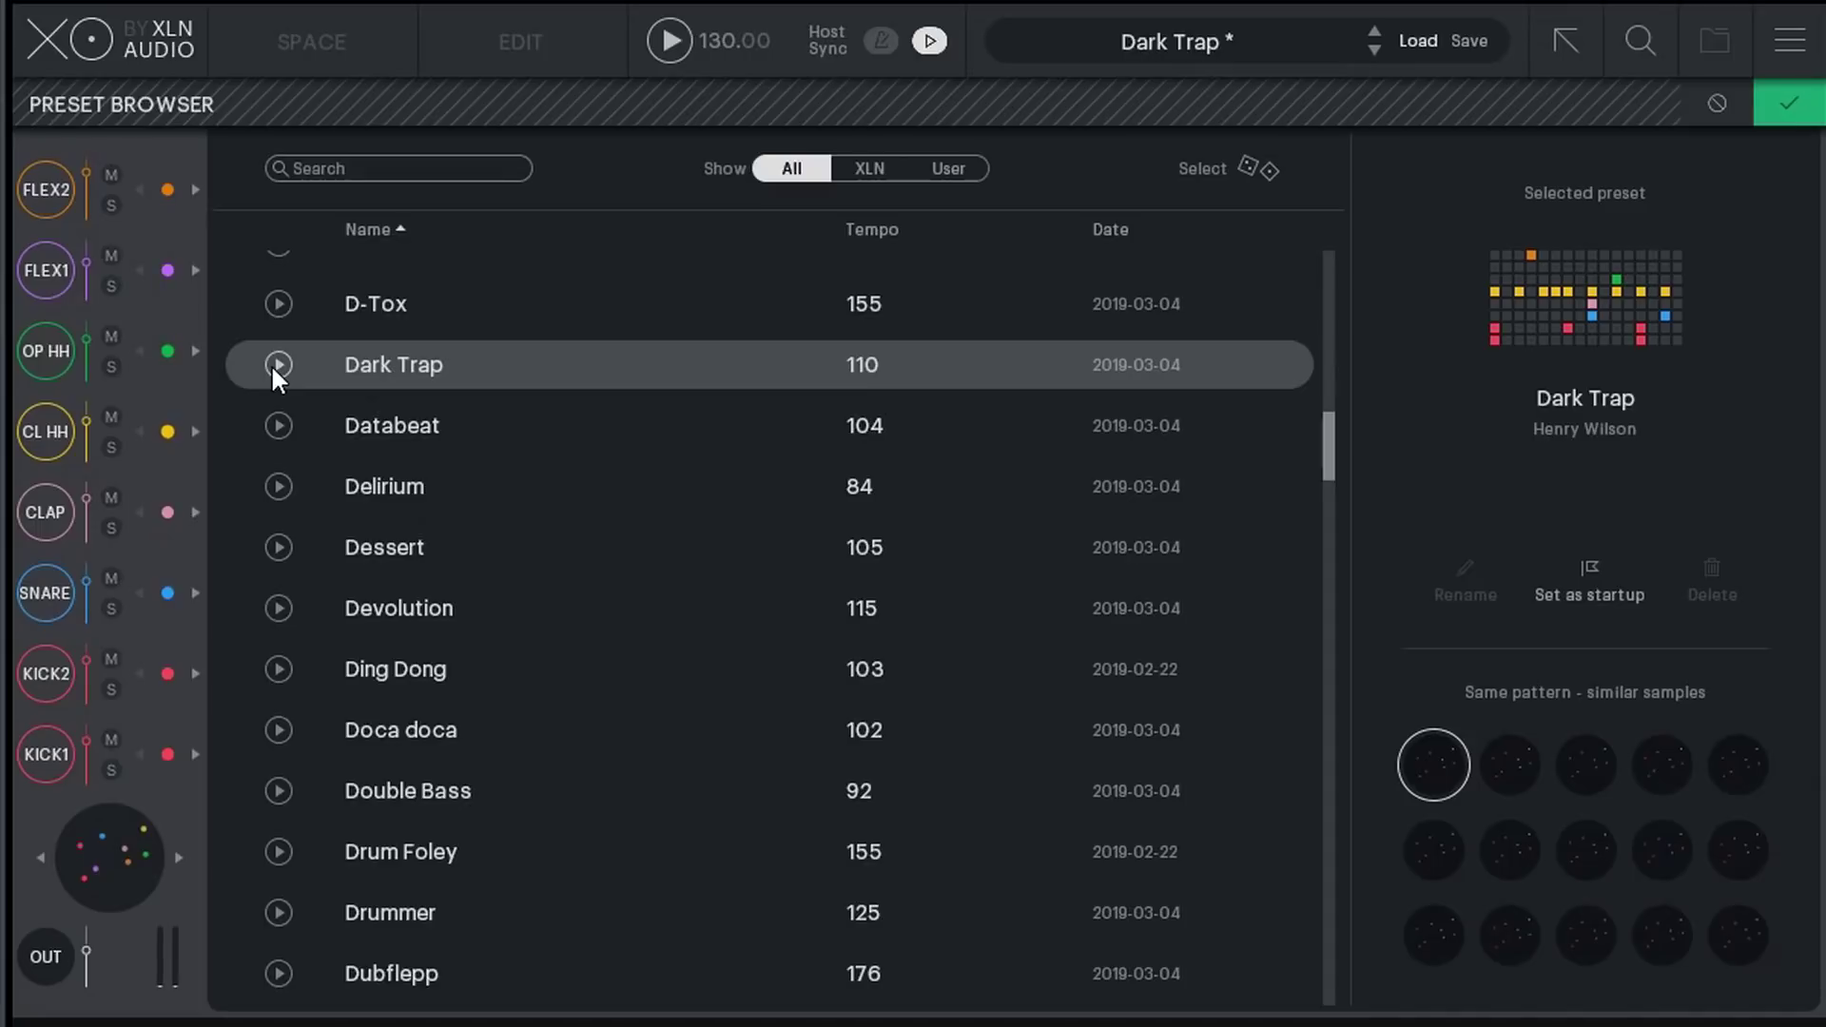
{"action": "left_click", "coordinate": [271, 365]}
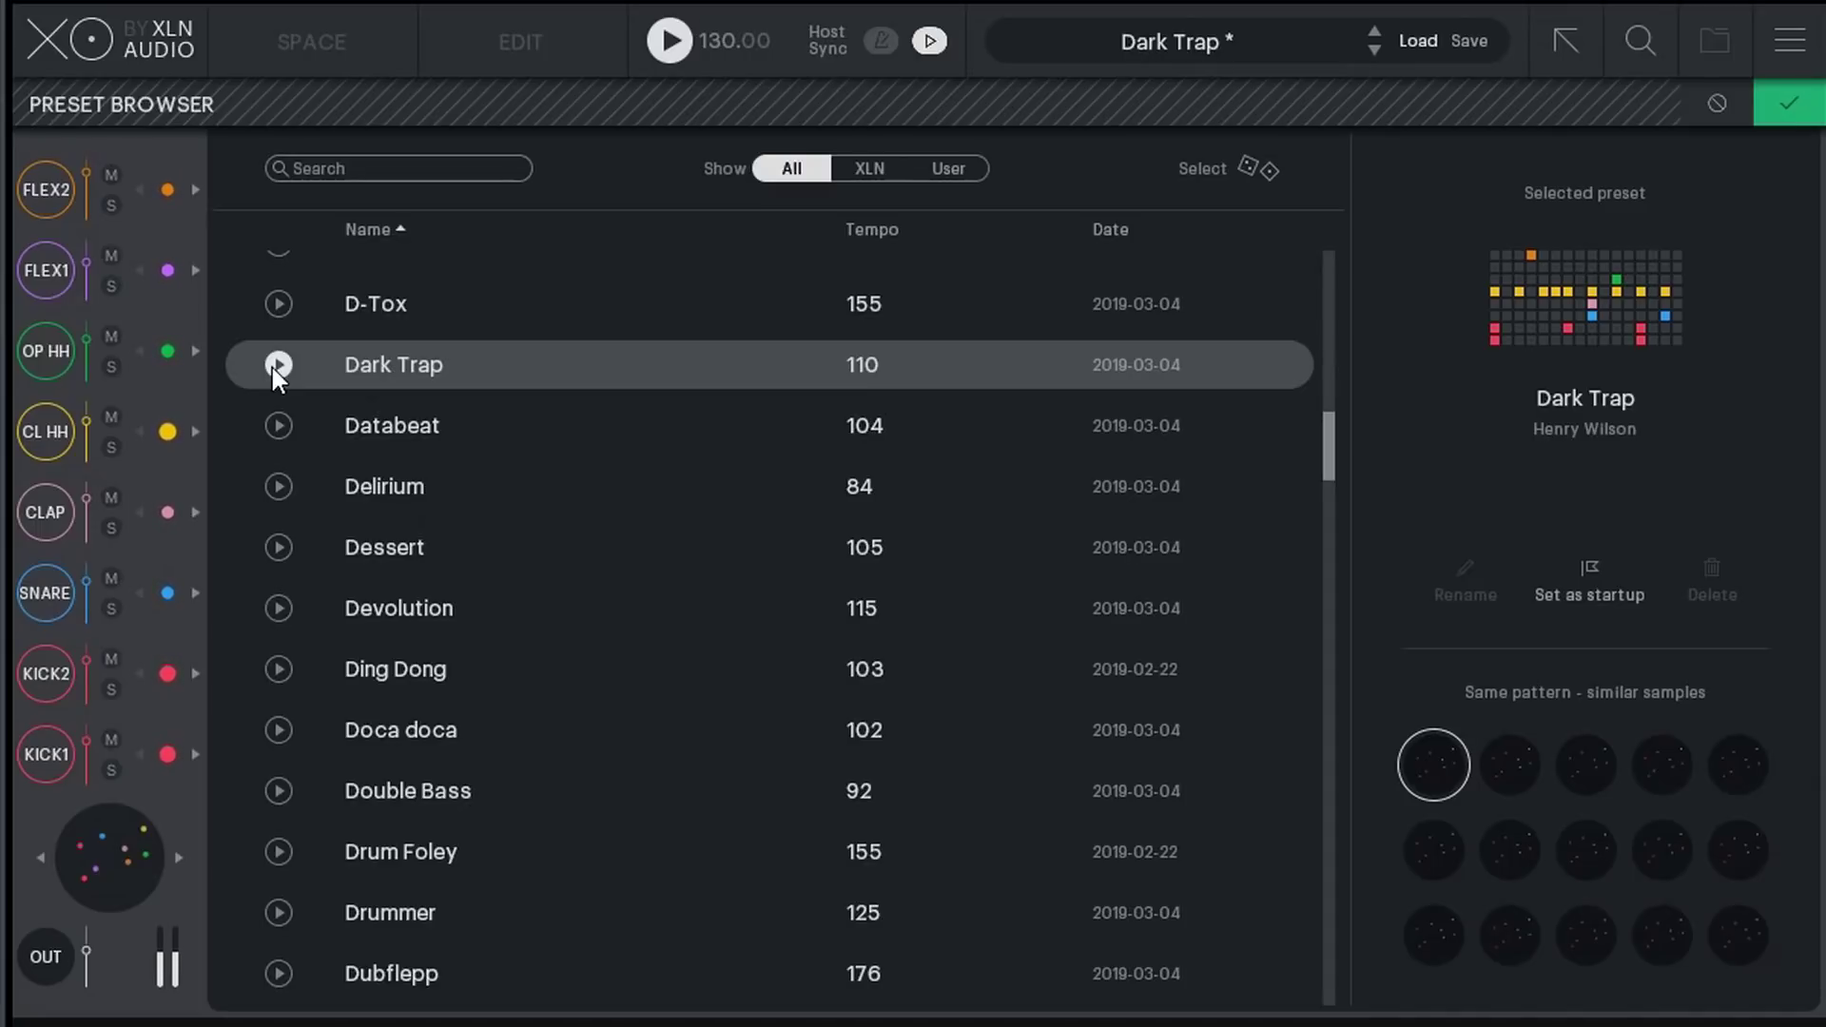
{"action": "left_click", "coordinate": [272, 365]}
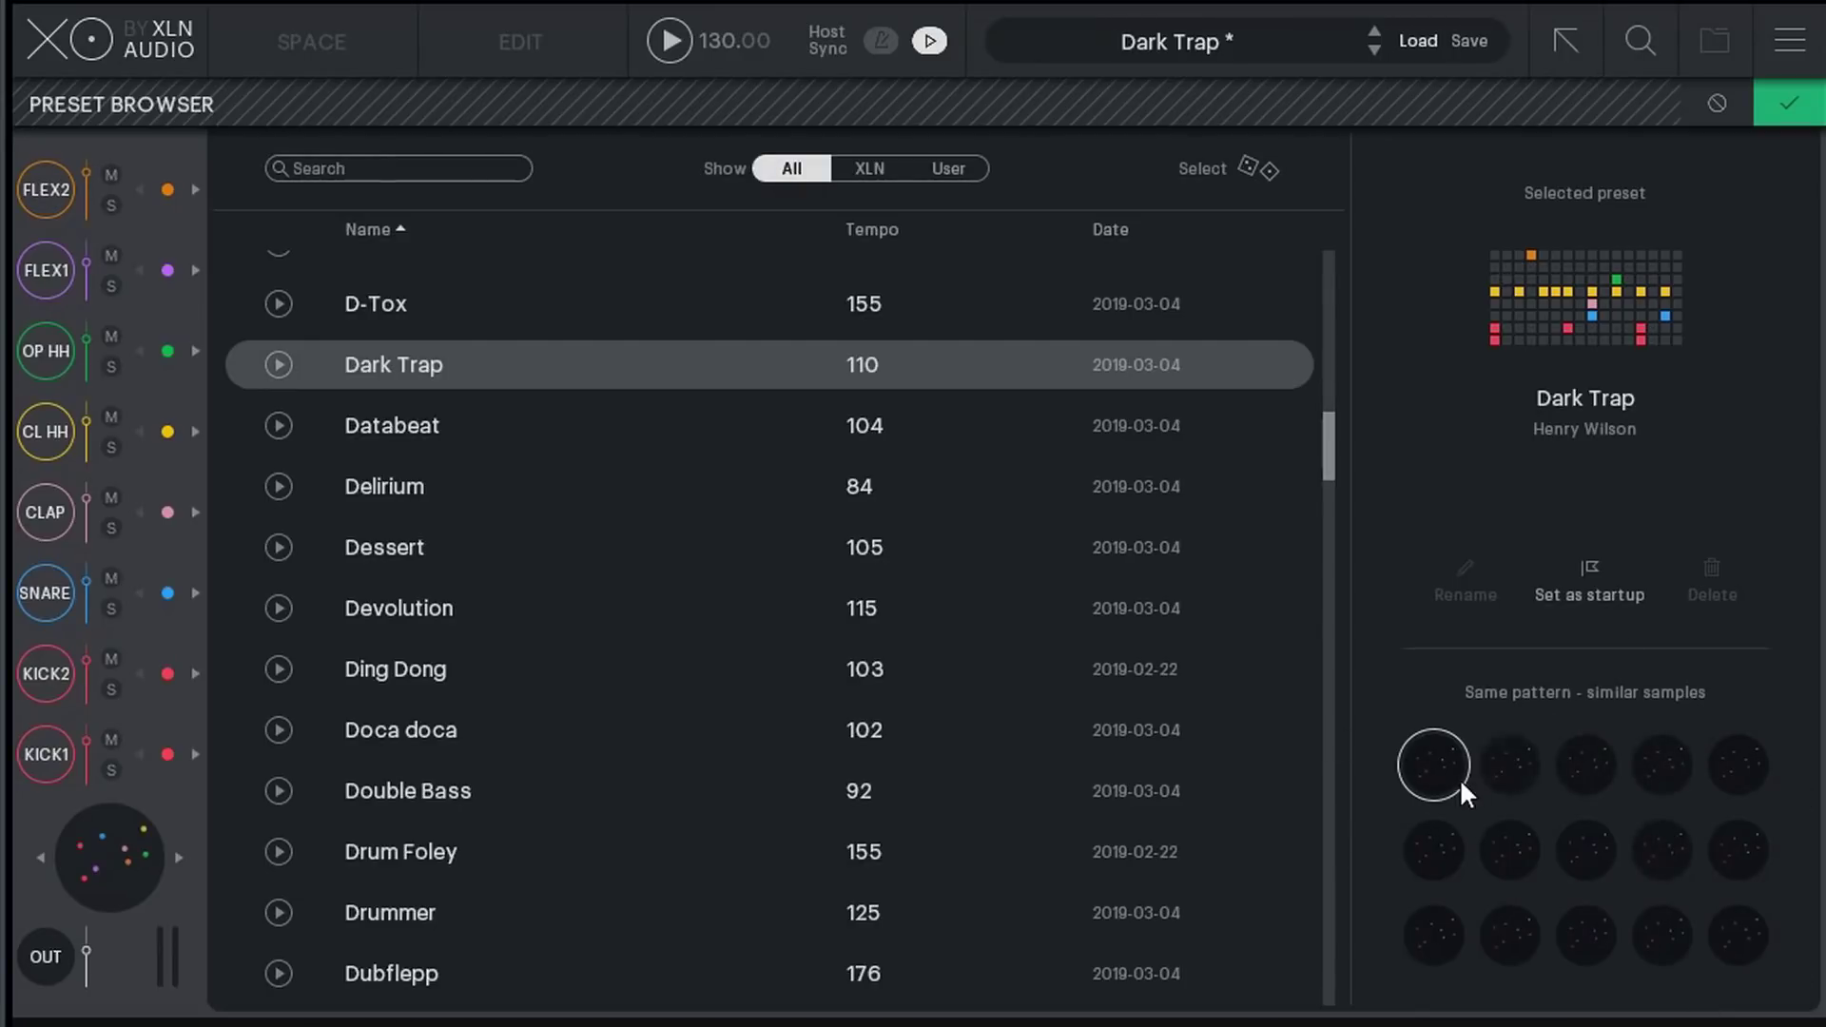
Try the second, third and fourth similar-samples variations of Dark Trap, then close the browser
{"action": "left_click", "coordinate": [1527, 772]}
{"action": "key", "text": "space"}
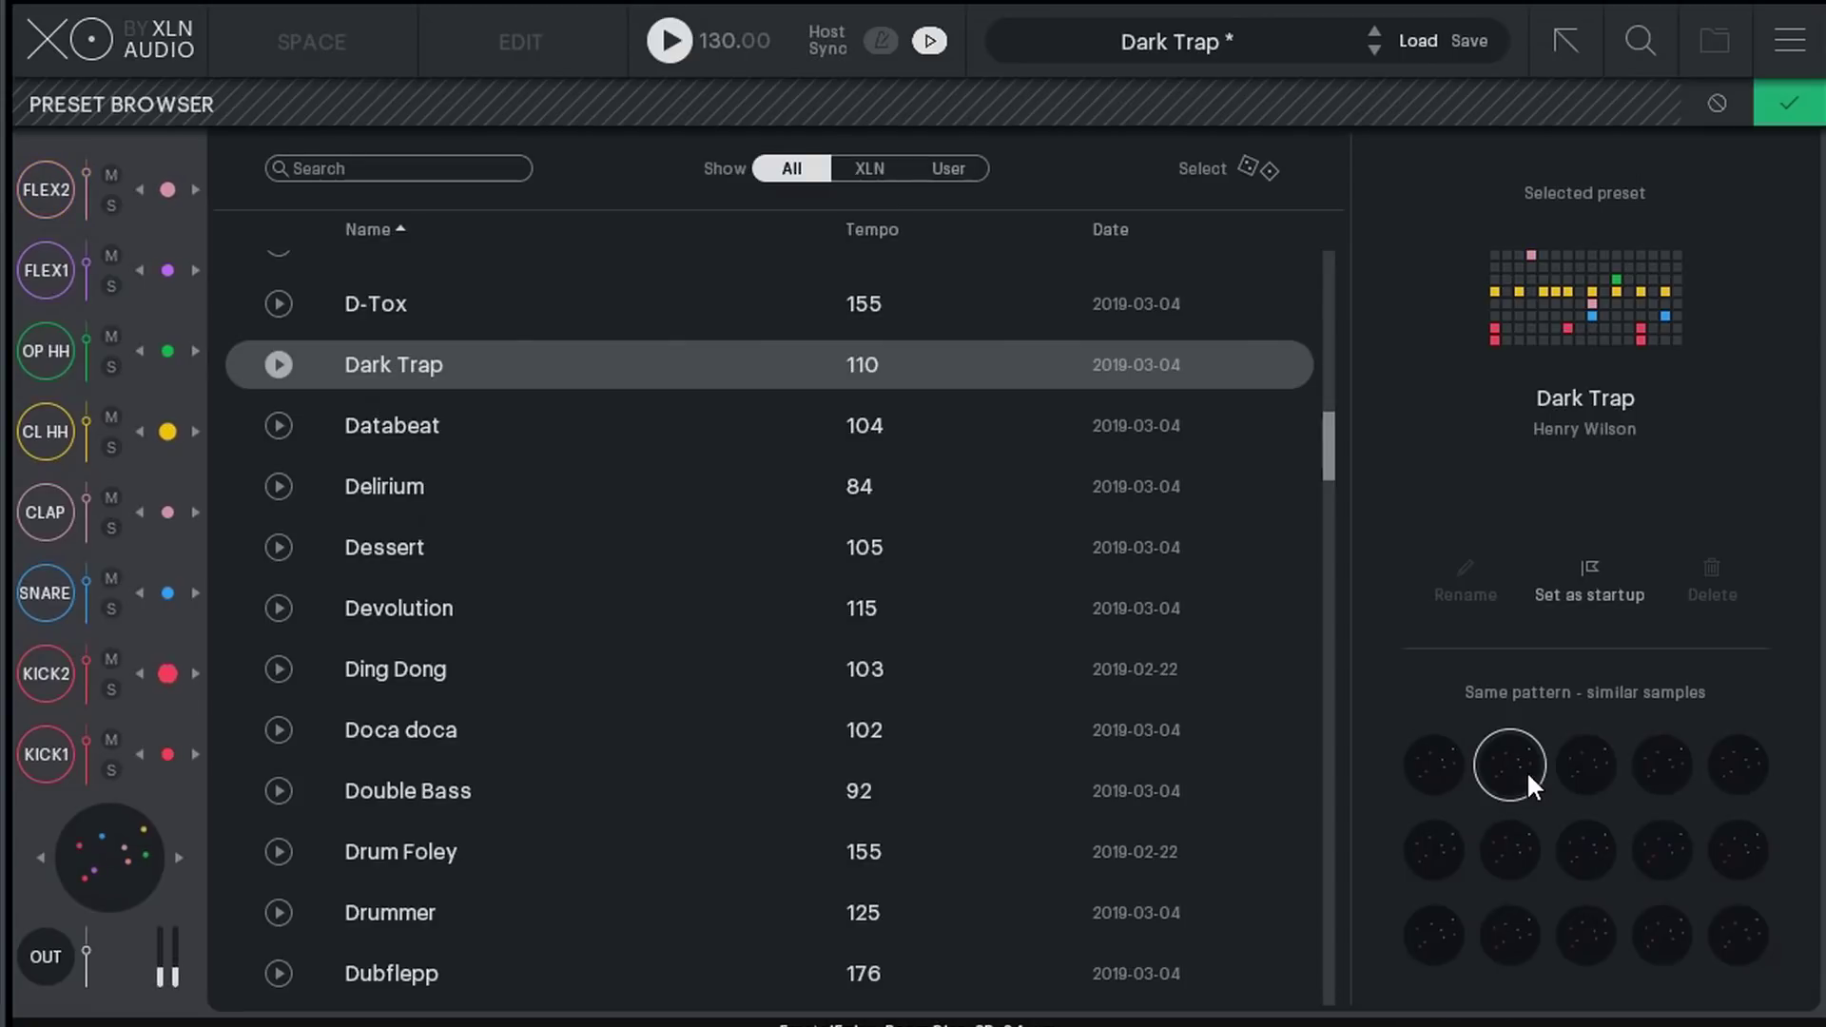
{"action": "left_click", "coordinate": [1590, 767]}
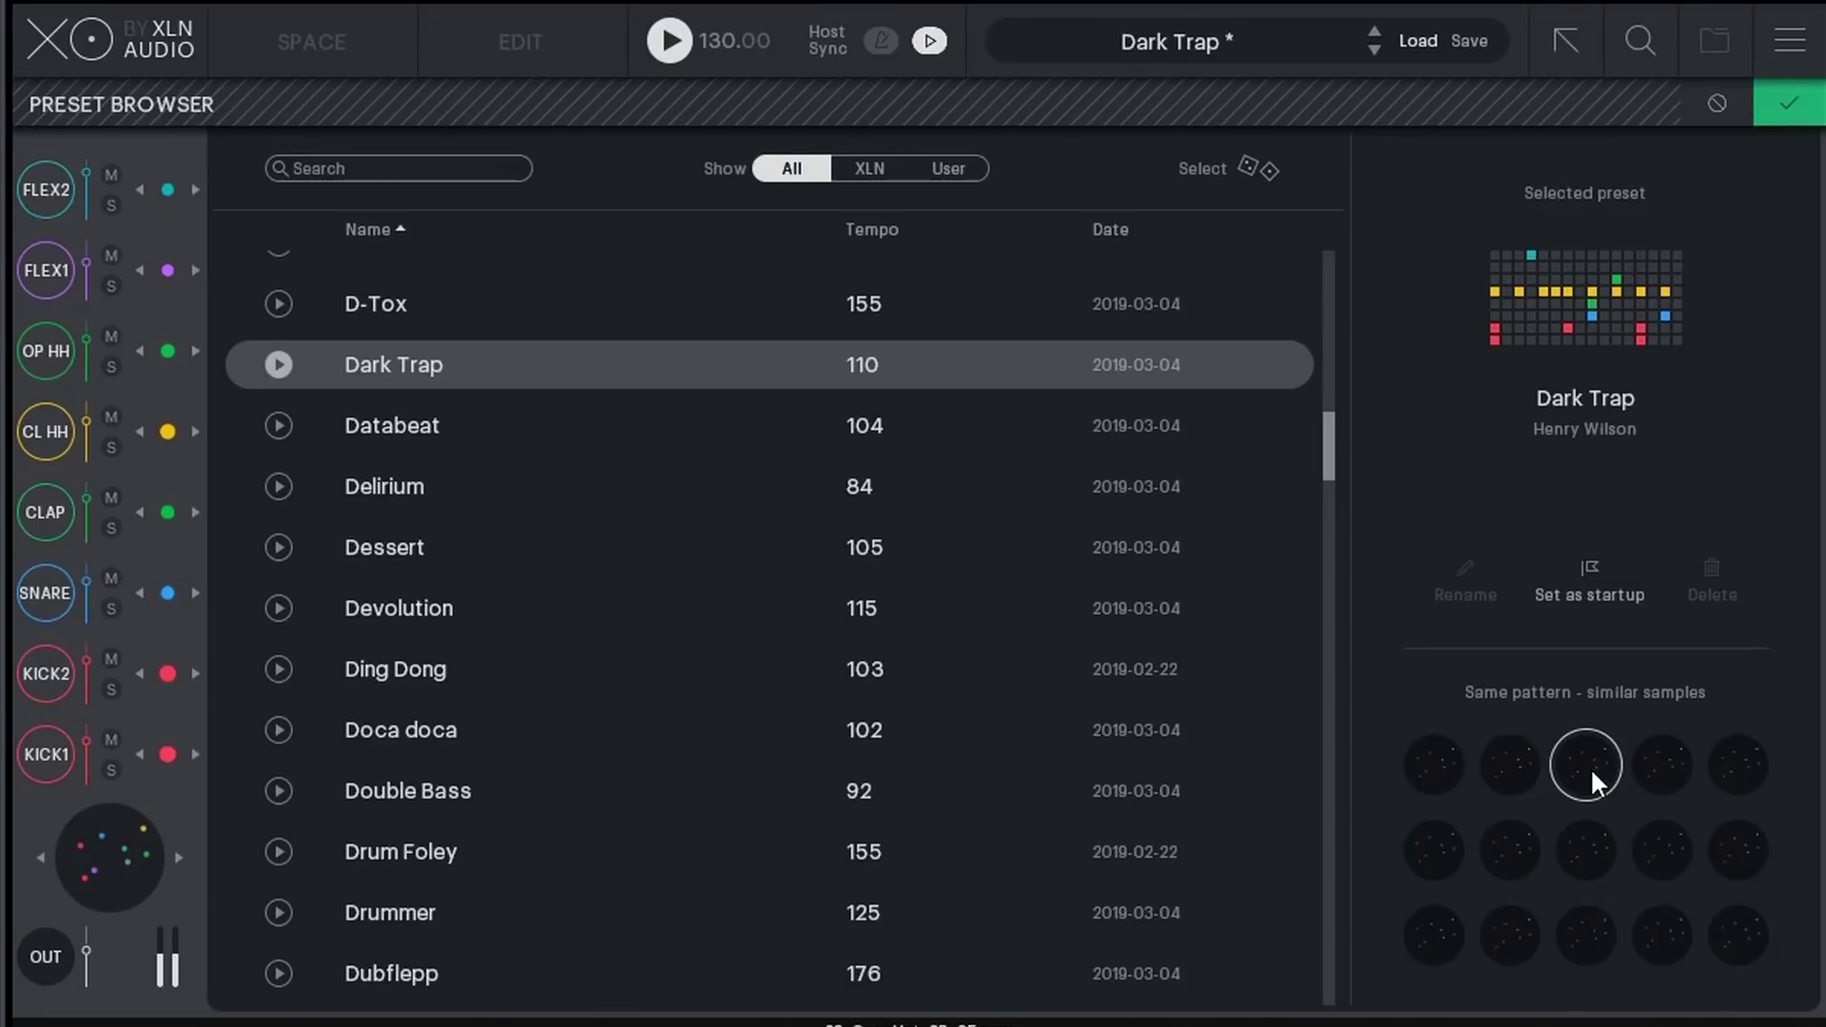
{"action": "left_click", "coordinate": [1662, 763]}
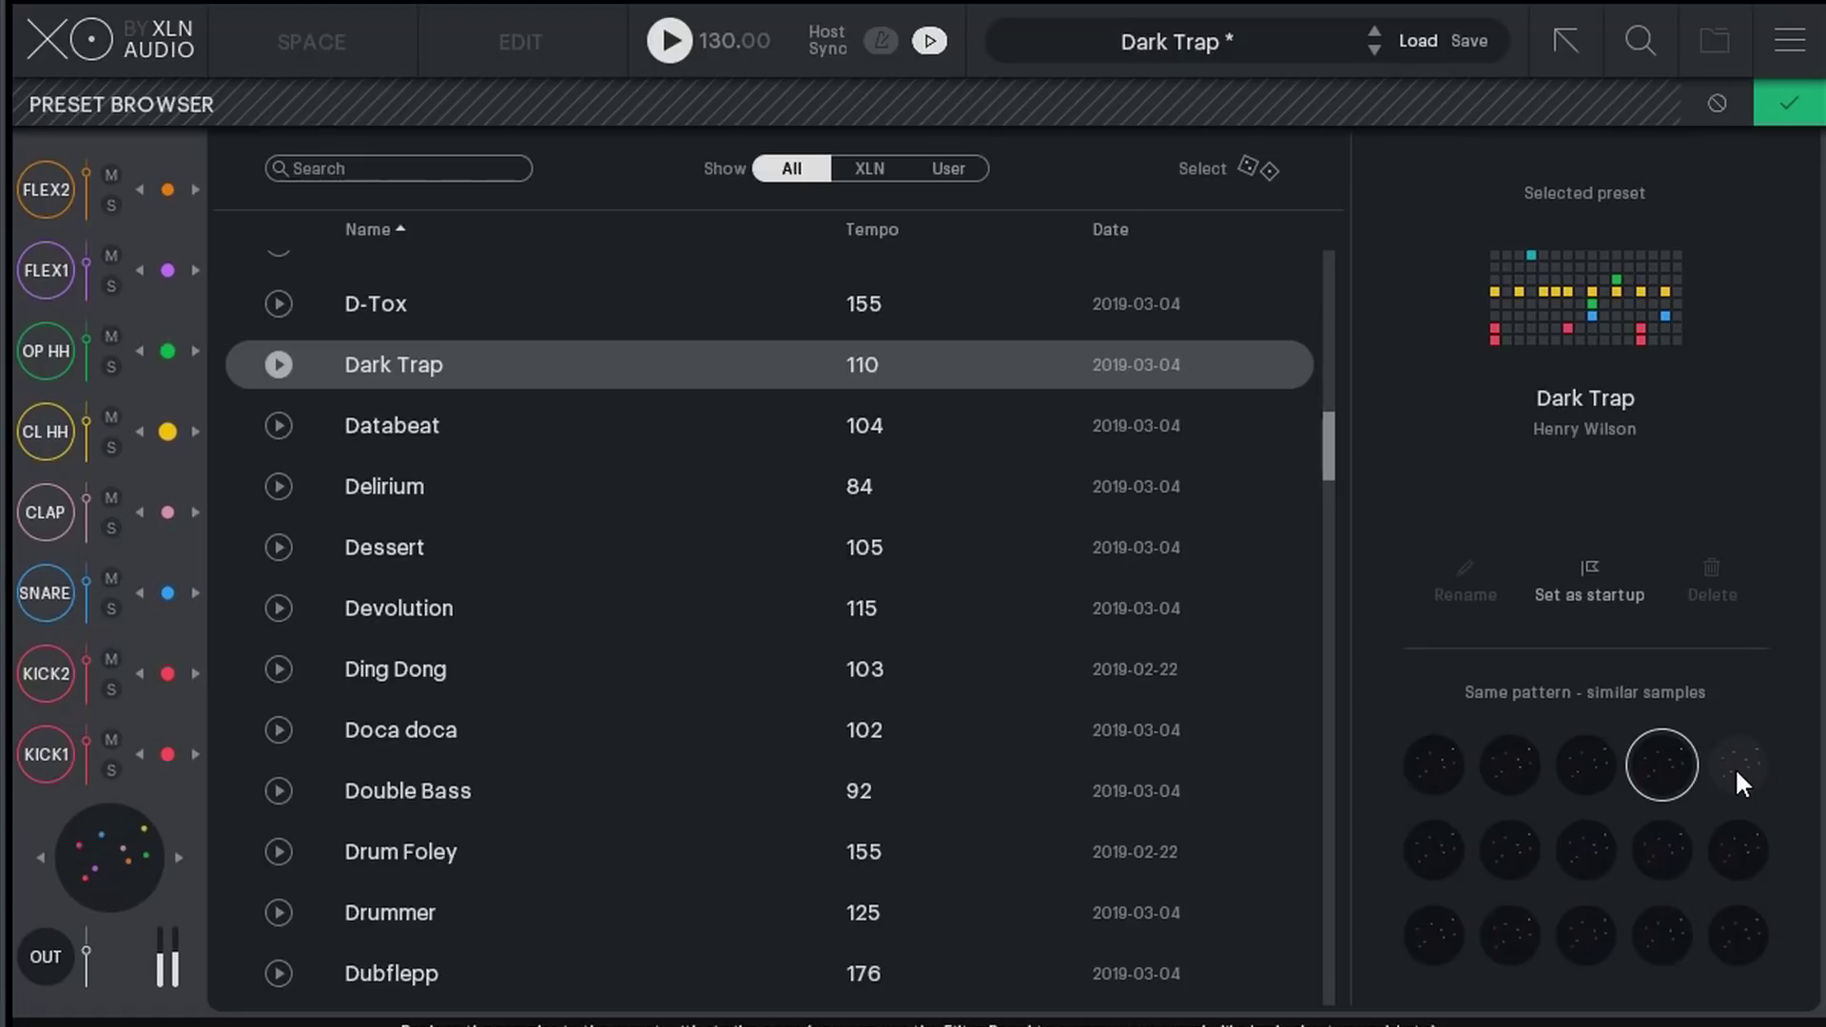
{"action": "left_click", "coordinate": [1787, 103]}
Trim the FLEX2 percussion sample to start at about 63 ms, then play the beat
{"action": "left_click", "coordinate": [504, 33]}
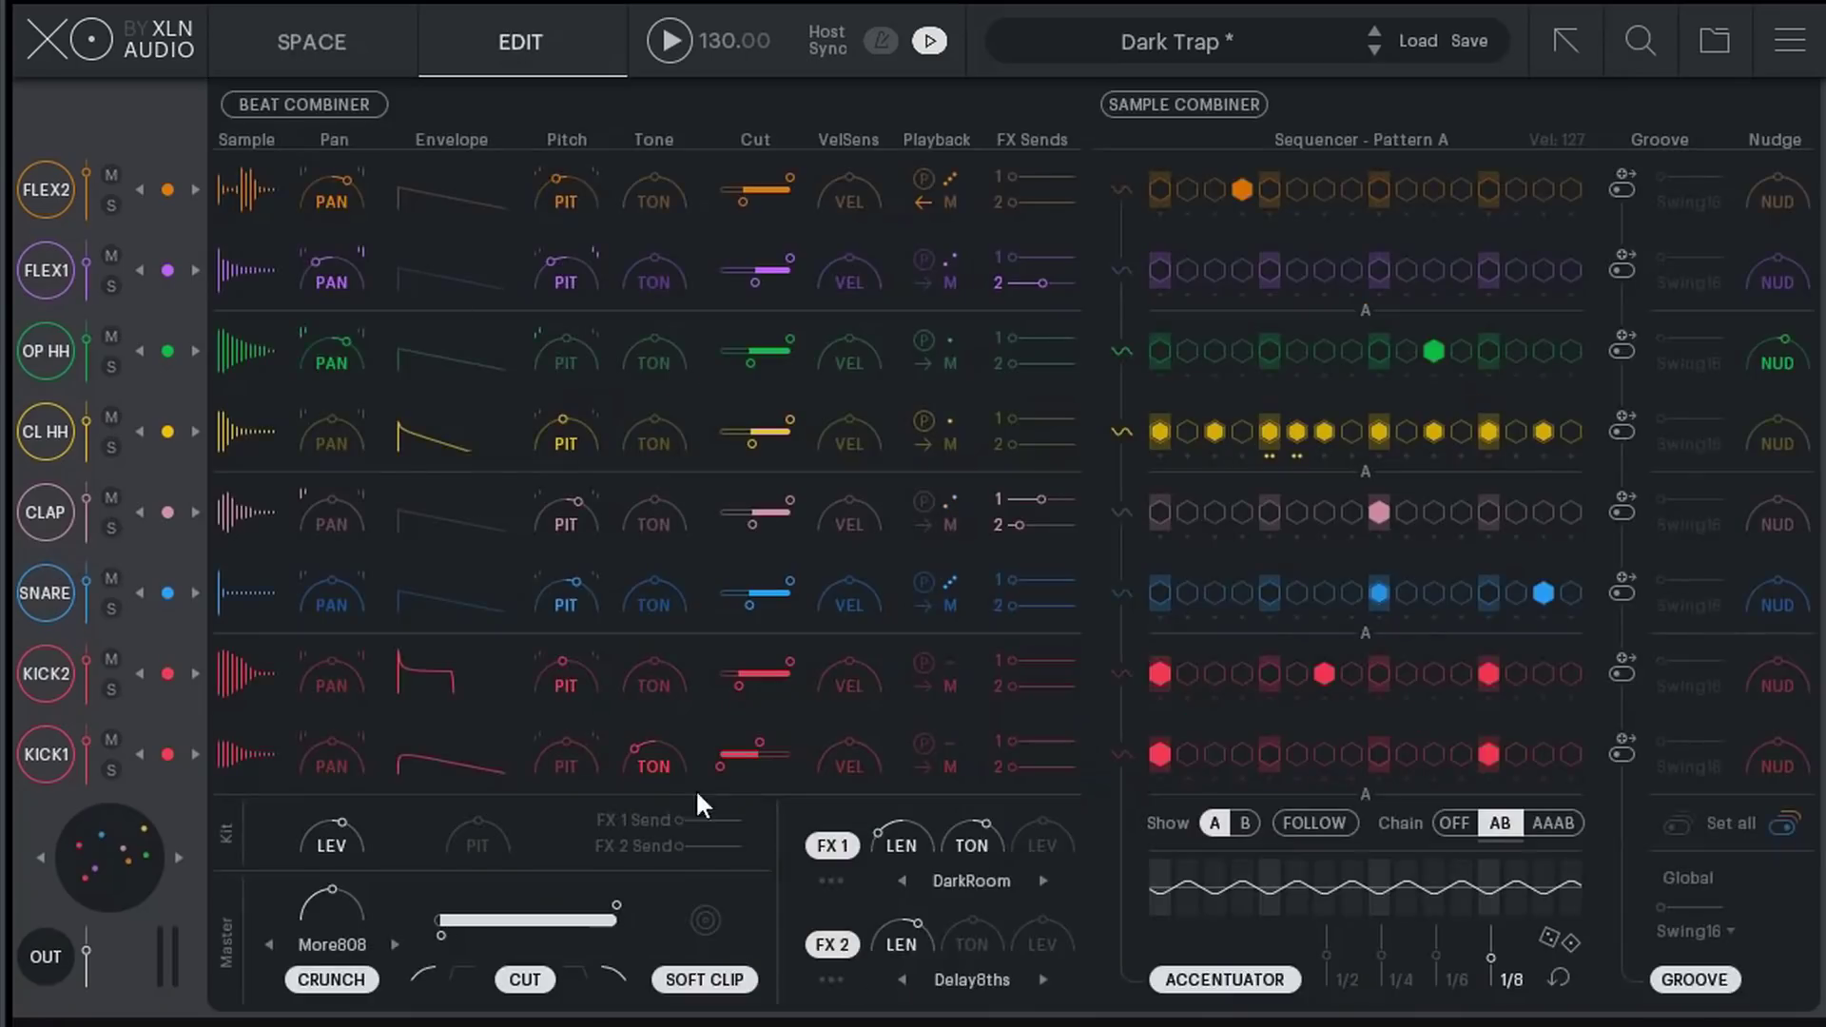
{"action": "left_click", "coordinate": [38, 206]}
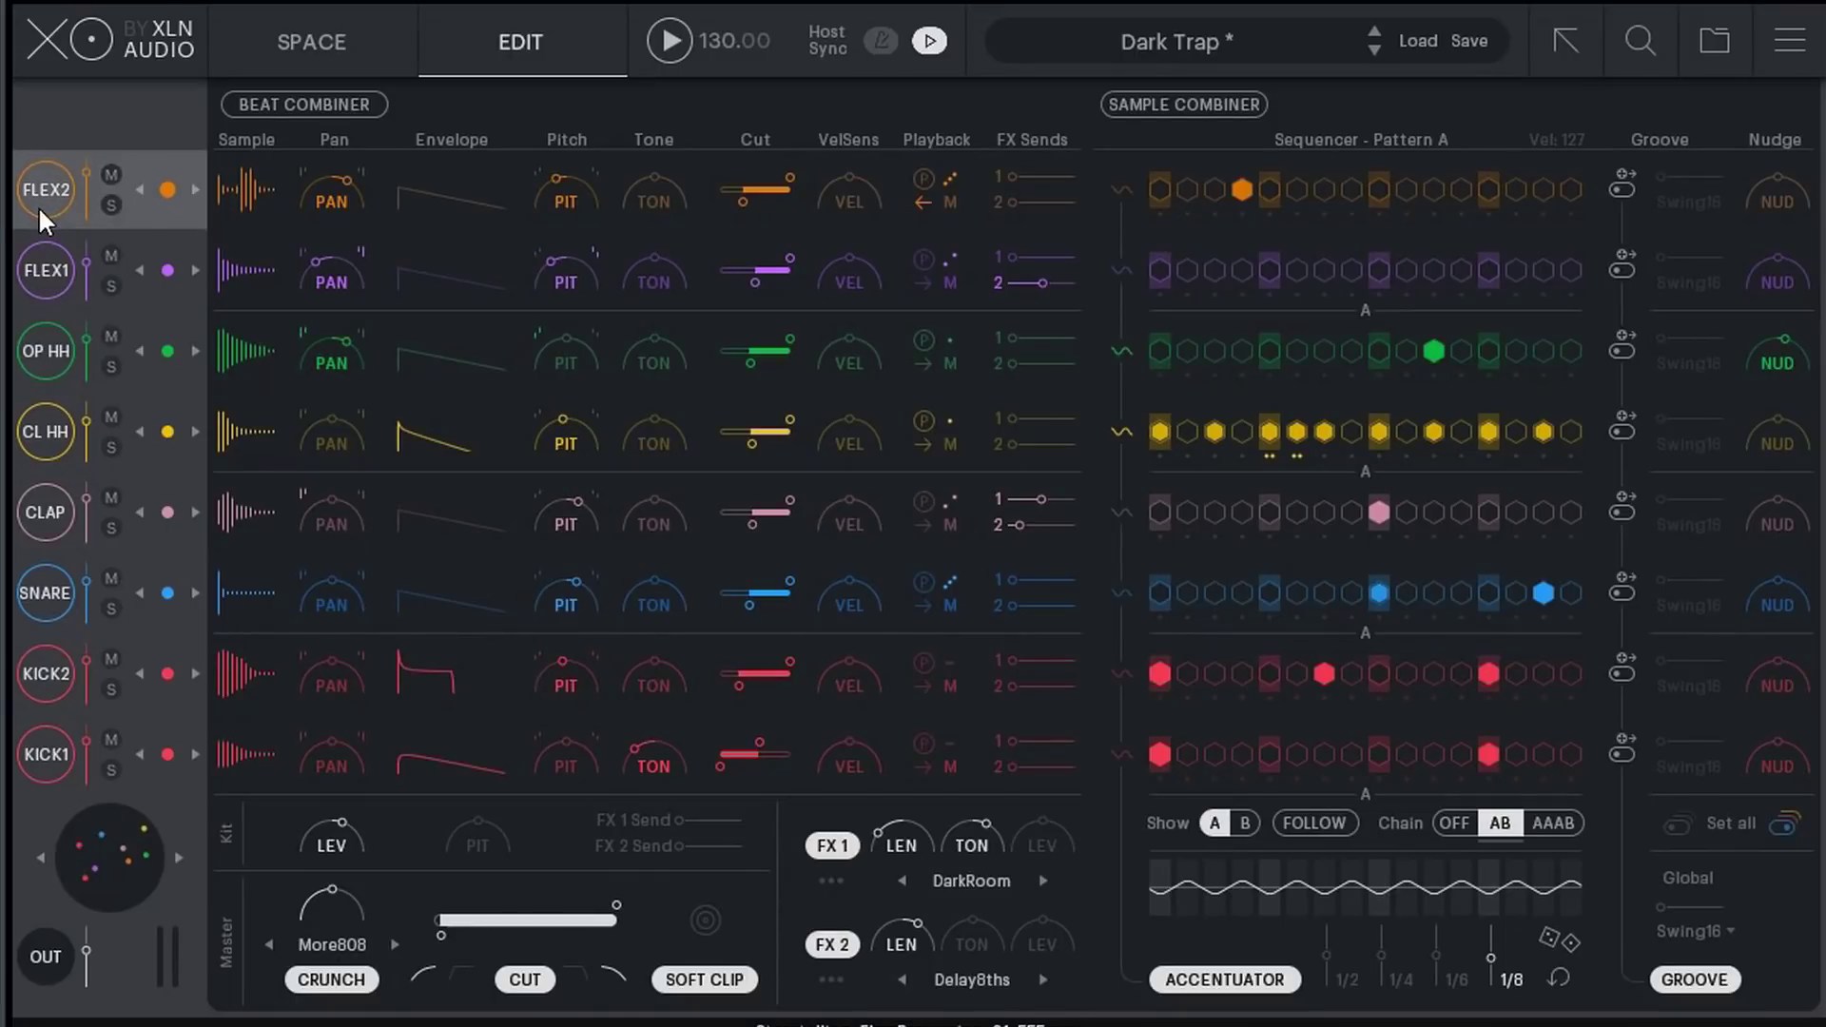
{"action": "left_click", "coordinate": [228, 185]}
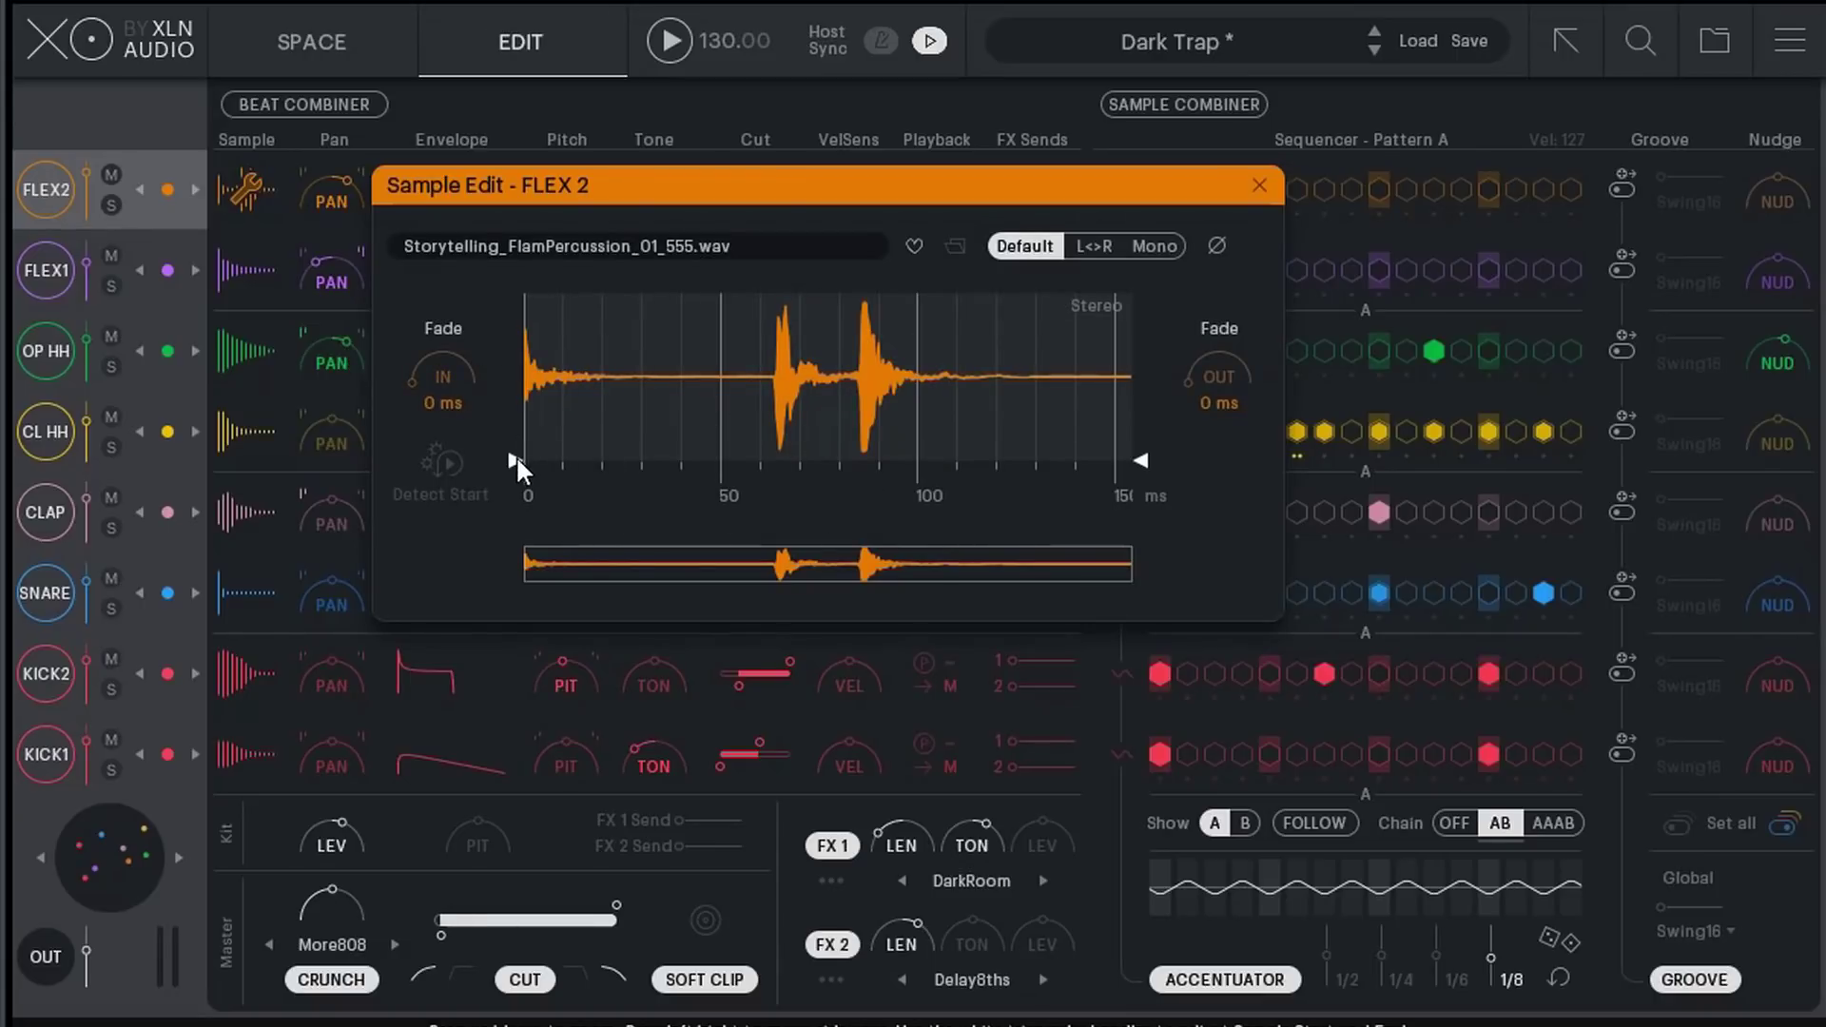
{"action": "left_click_drag", "start_coordinate": [515, 459], "coordinate": [779, 463]}
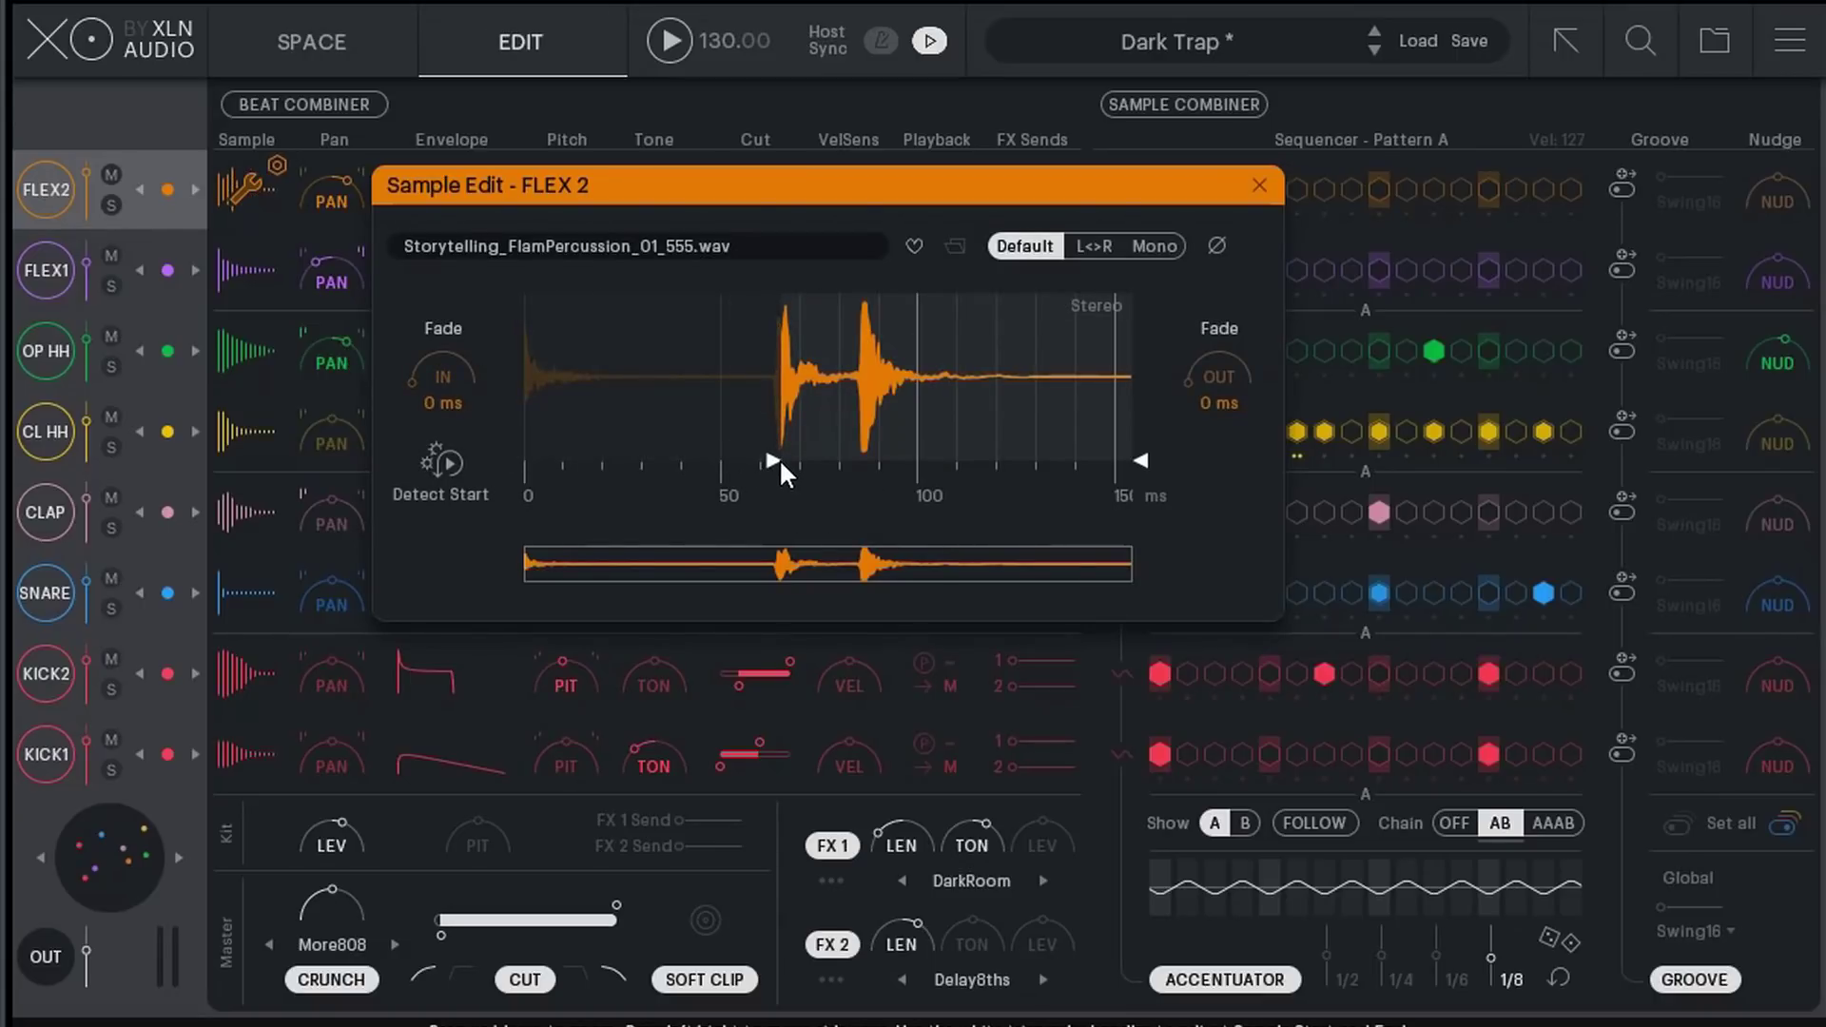
{"action": "key", "text": "space"}
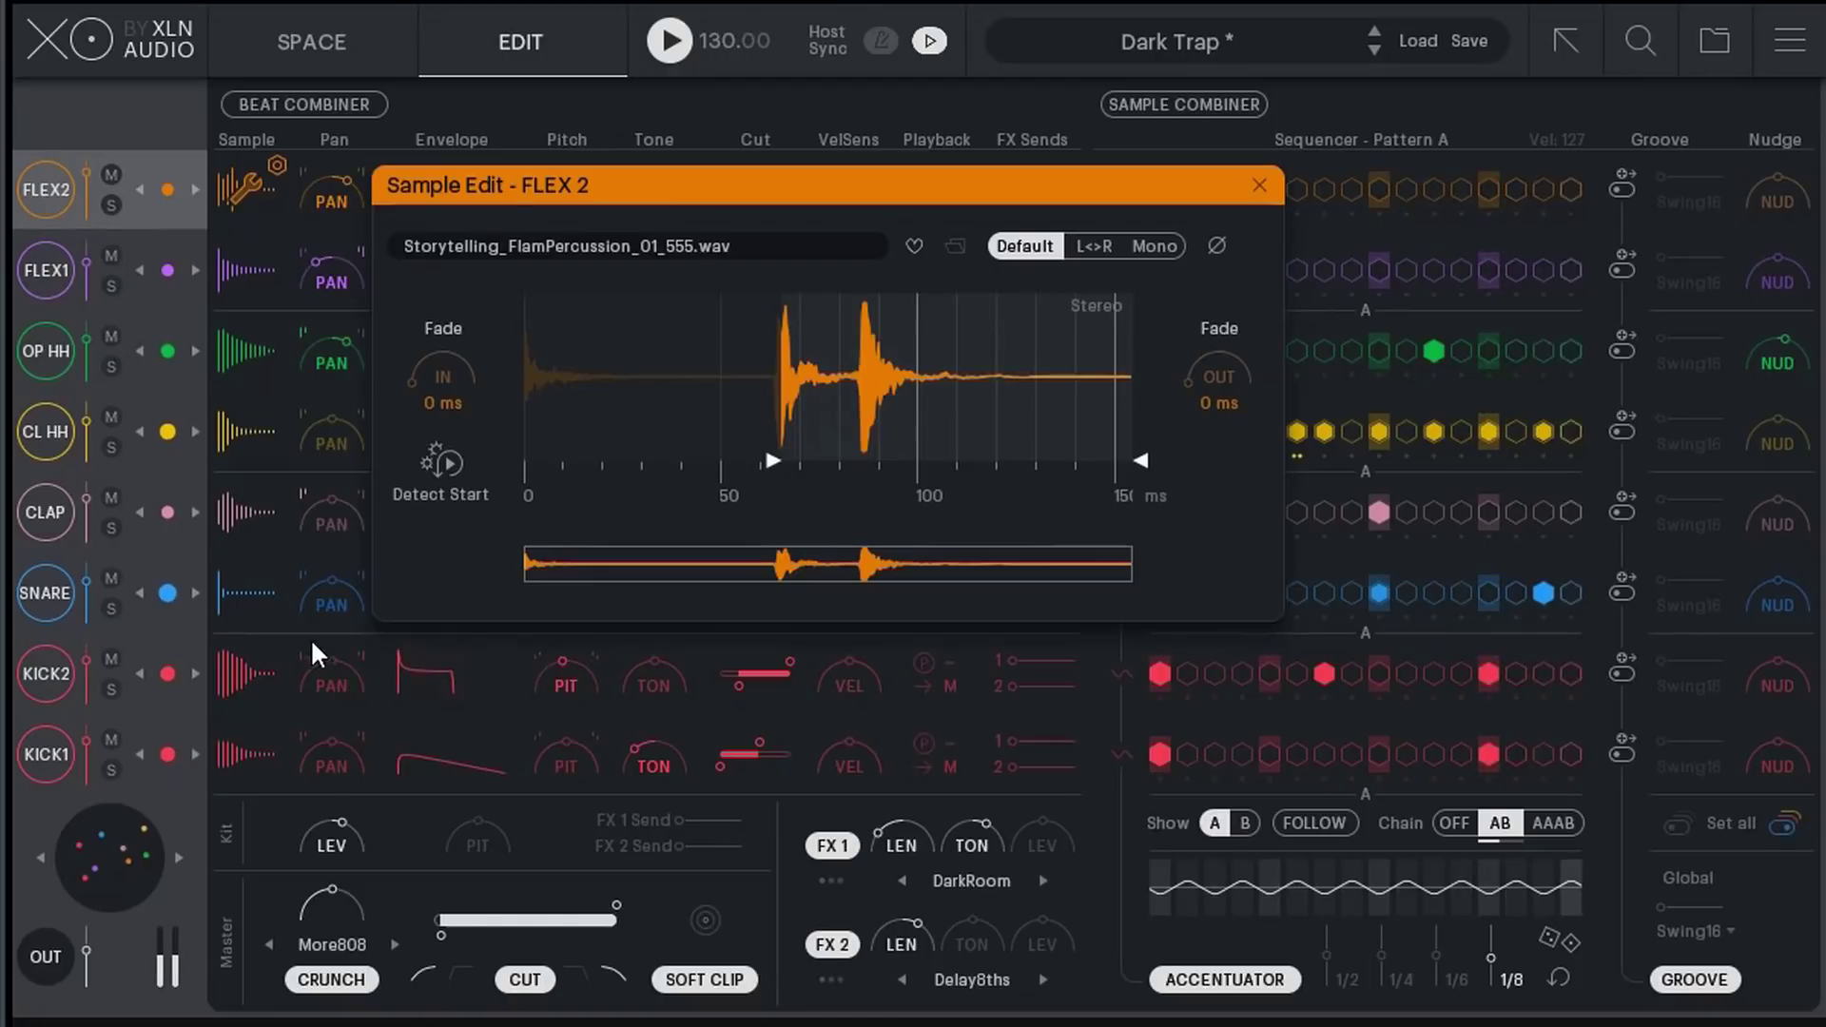
Cut the SNARE sample's end back to roughly 150 ms, then close the sample editor
{"action": "left_click", "coordinate": [51, 573]}
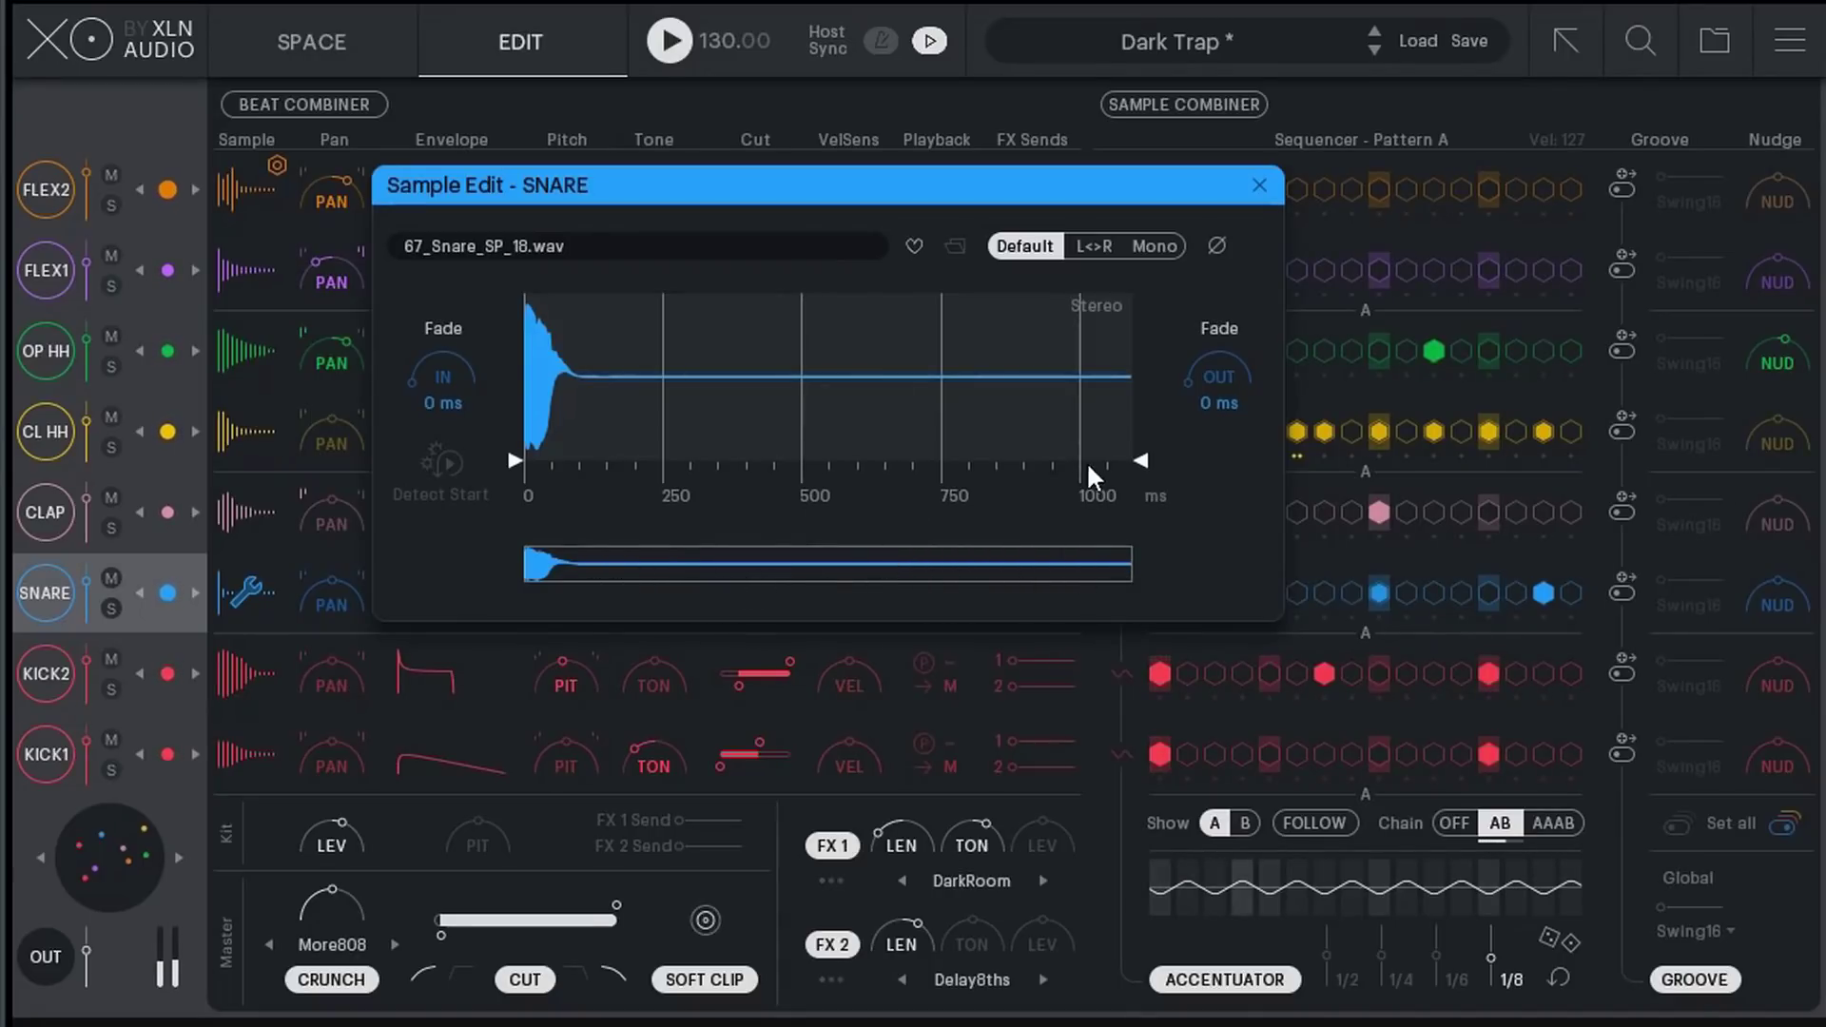
{"action": "mouse_move", "coordinate": [1138, 463]}
{"action": "left_mouse_down"}
{"action": "mouse_move", "coordinate": [681, 466]}
{"action": "mouse_move", "coordinate": [597, 518]}
{"action": "left_mouse_up"}
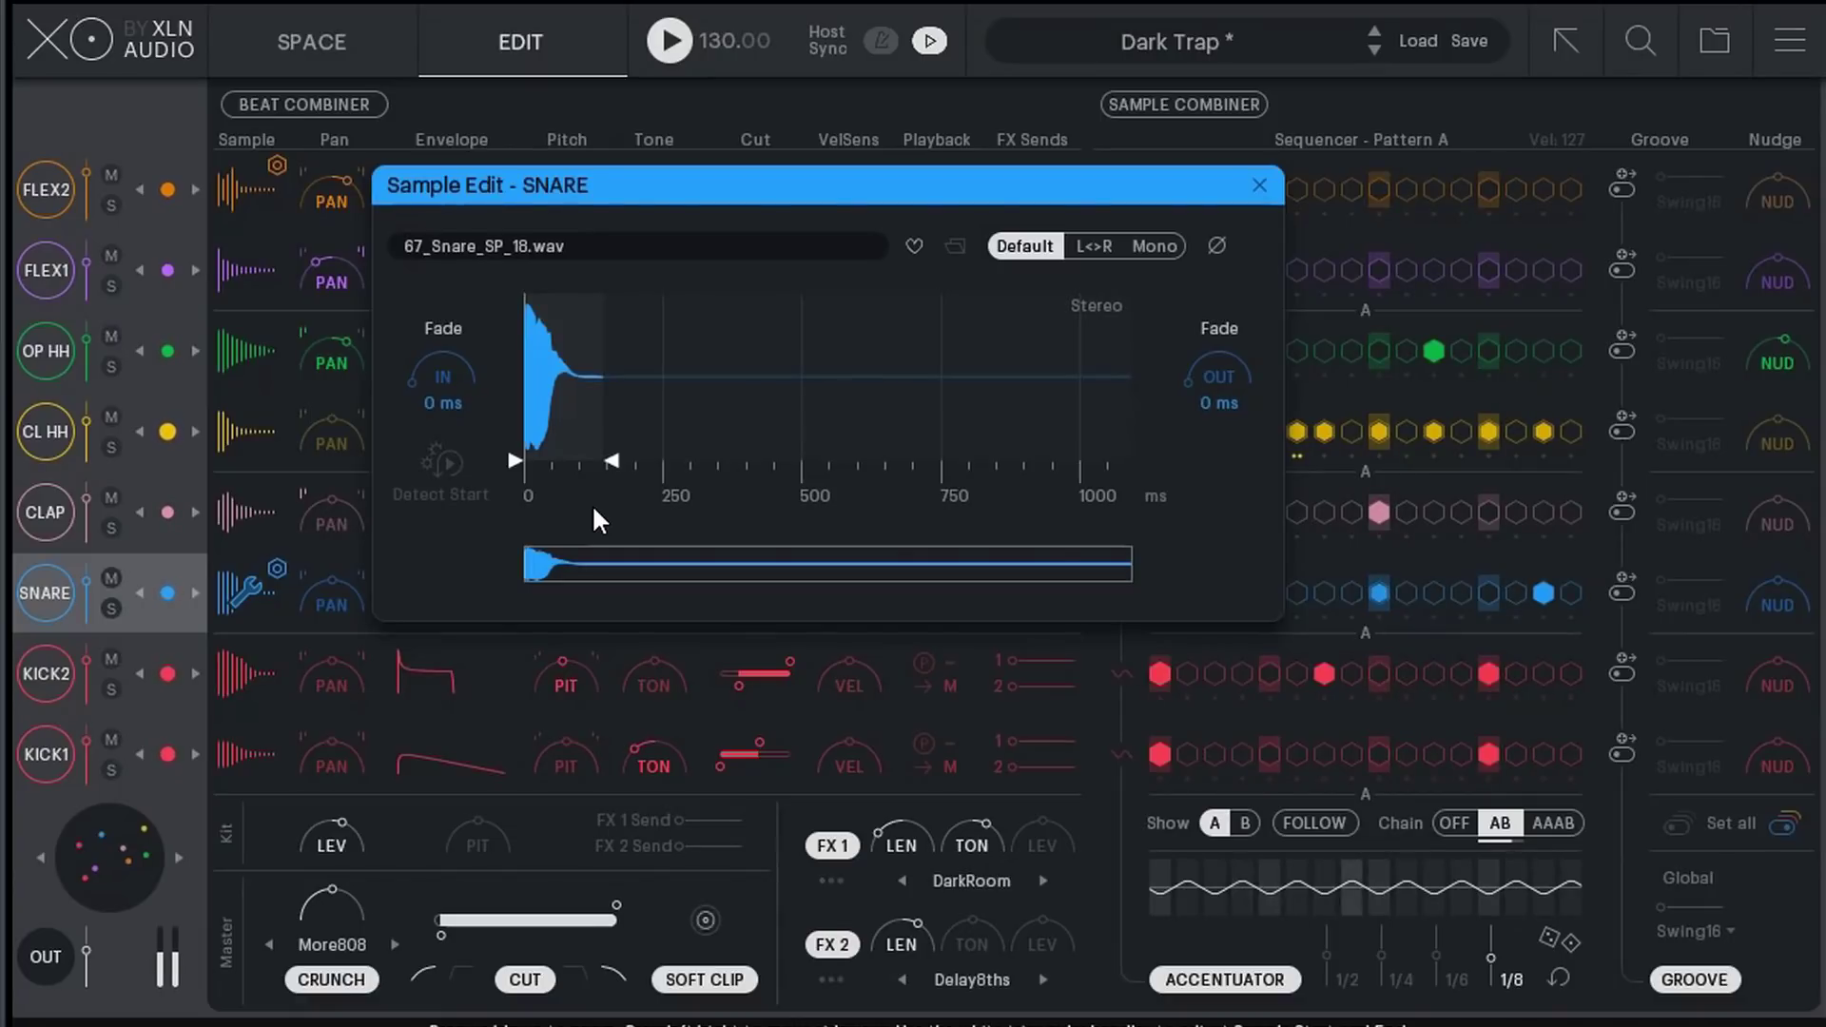
{"action": "key", "text": "space"}
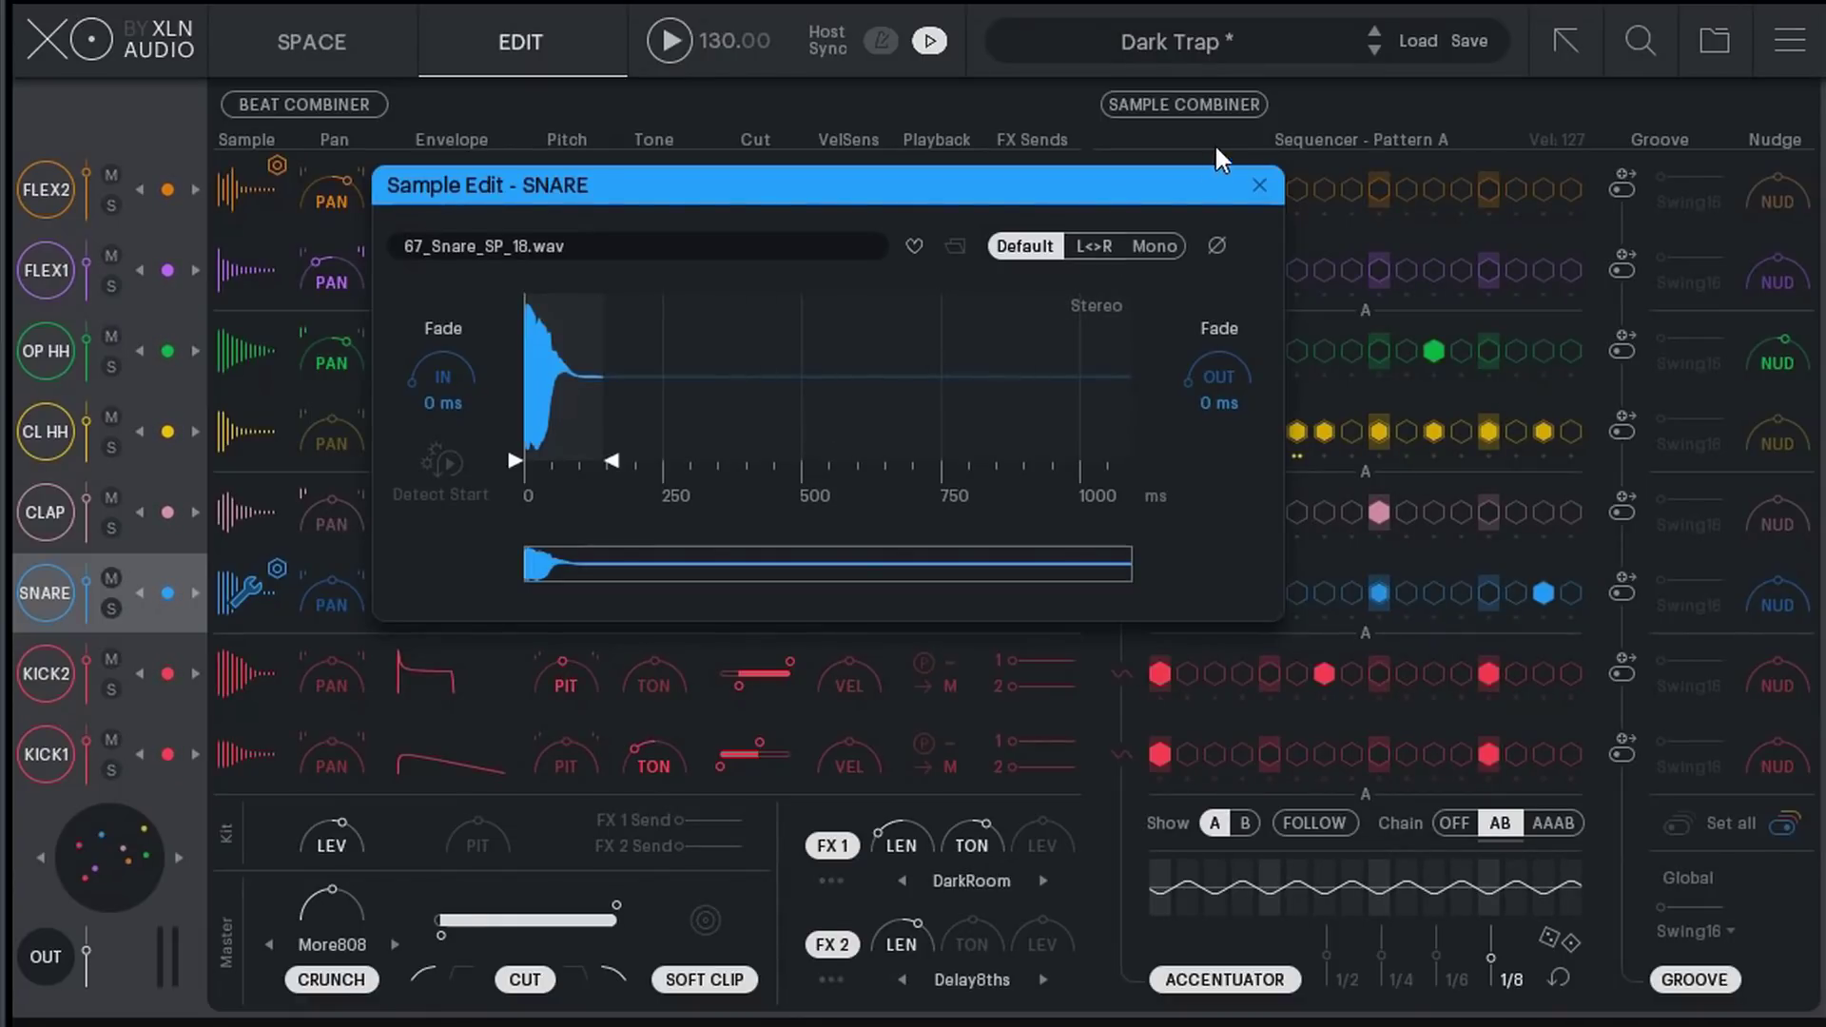
{"action": "left_click", "coordinate": [1259, 184]}
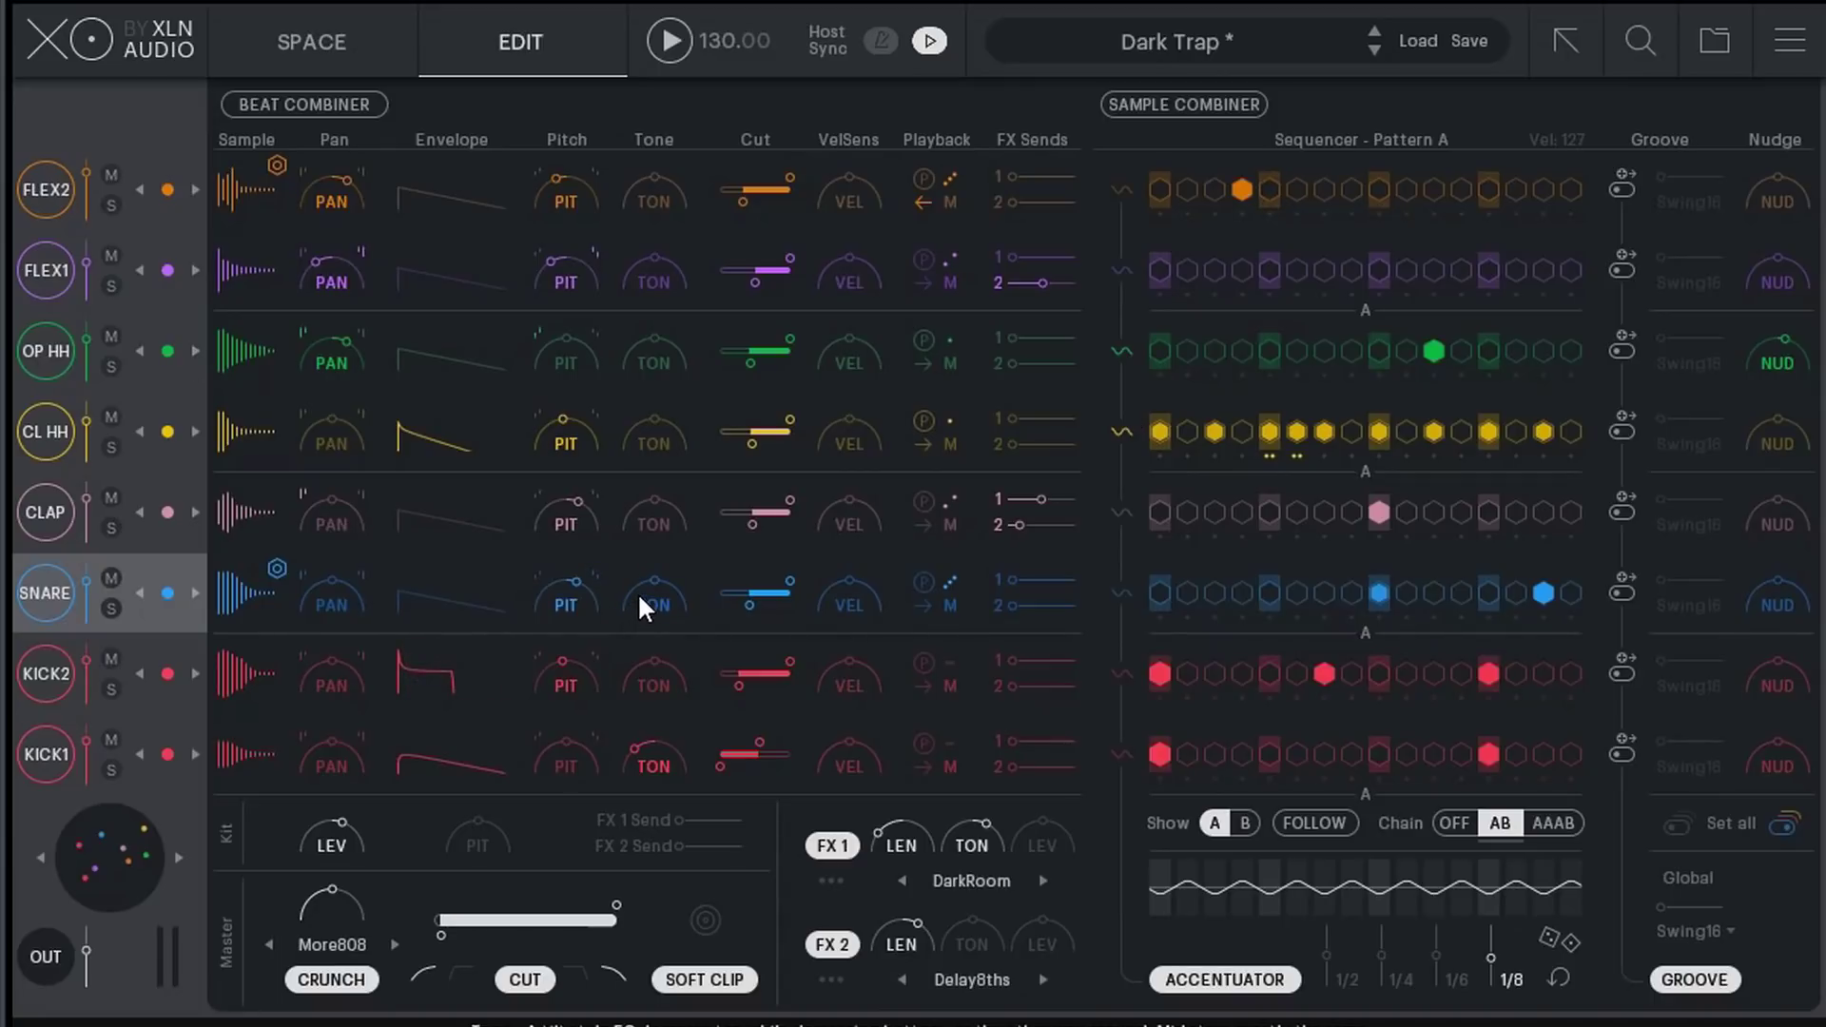
Audition the snare several times and try its pitch, leaving it at 0.0 semitones
{"action": "left_click", "coordinate": [61, 597]}
{"action": "left_click", "coordinate": [61, 596]}
{"action": "left_click", "coordinate": [61, 597]}
{"action": "left_click", "coordinate": [61, 596]}
{"action": "left_click_drag", "start_coordinate": [569, 584], "coordinate": [623, 630]}
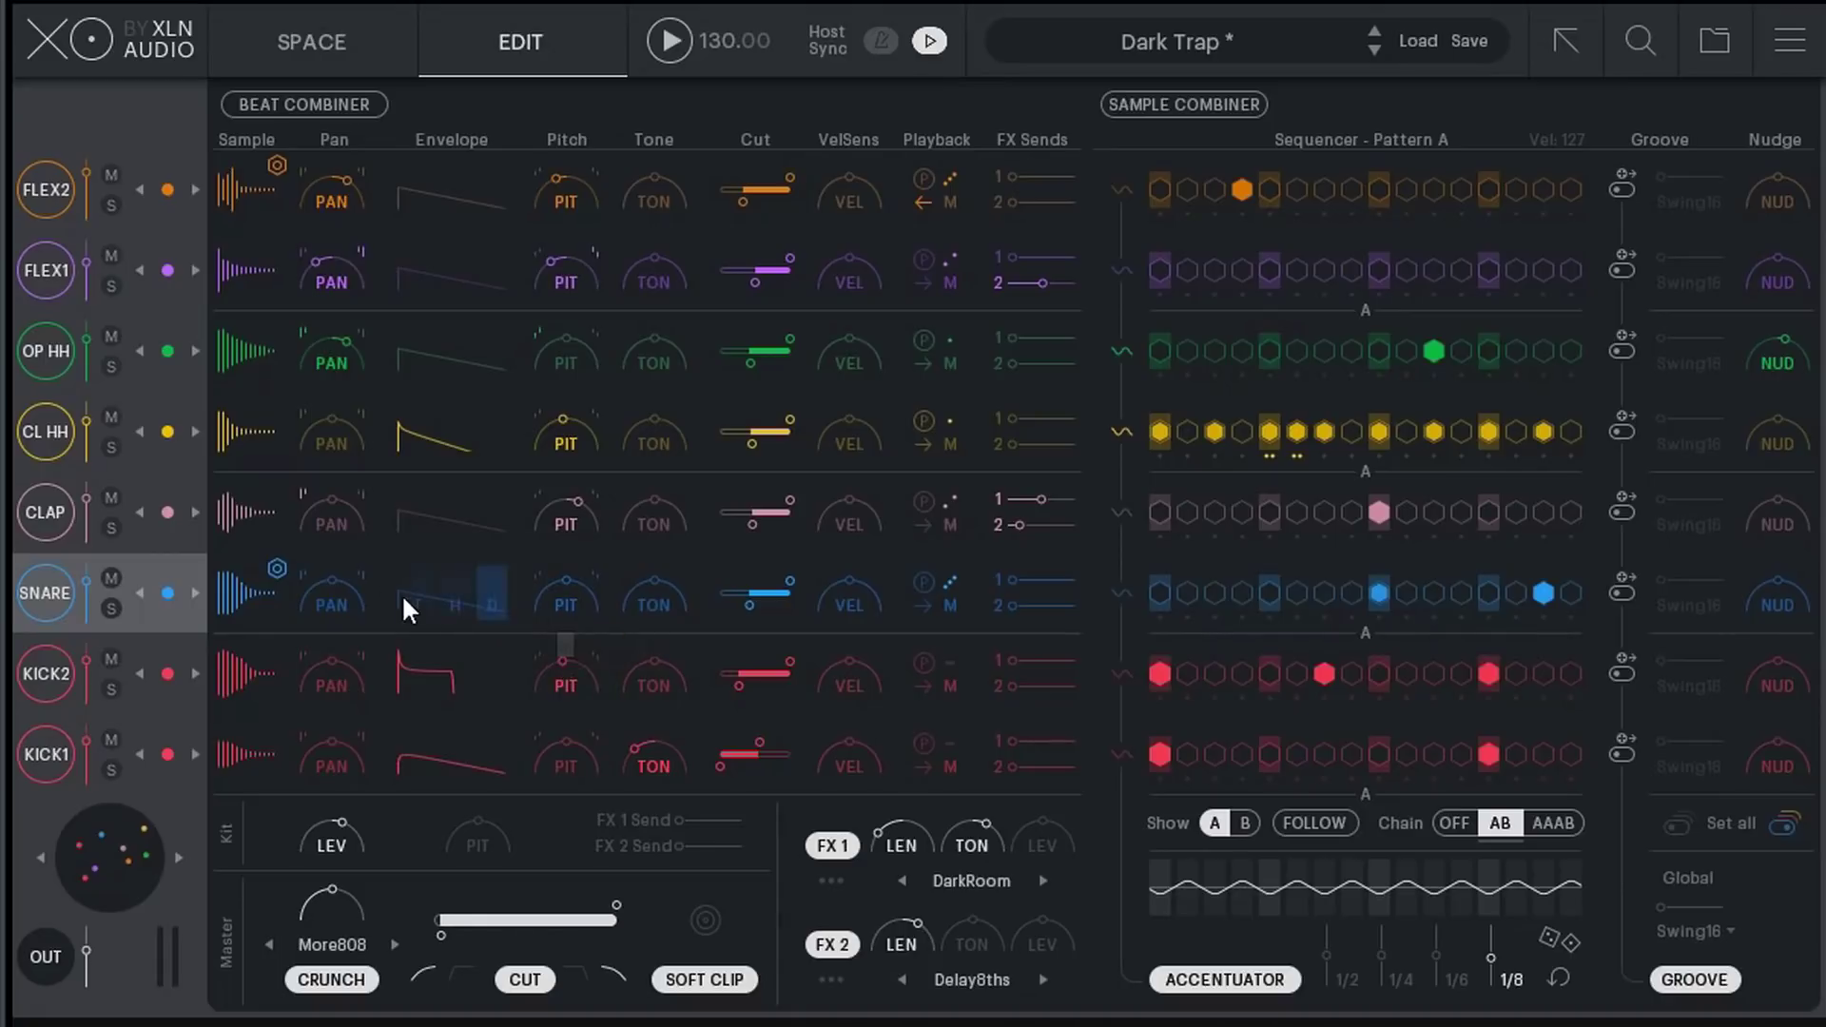
Adjust the snare's pan, tone and cut filter, and lower its velocity sensitivity to 16%
{"action": "left_click_drag", "start_coordinate": [333, 590], "coordinate": [334, 638]}
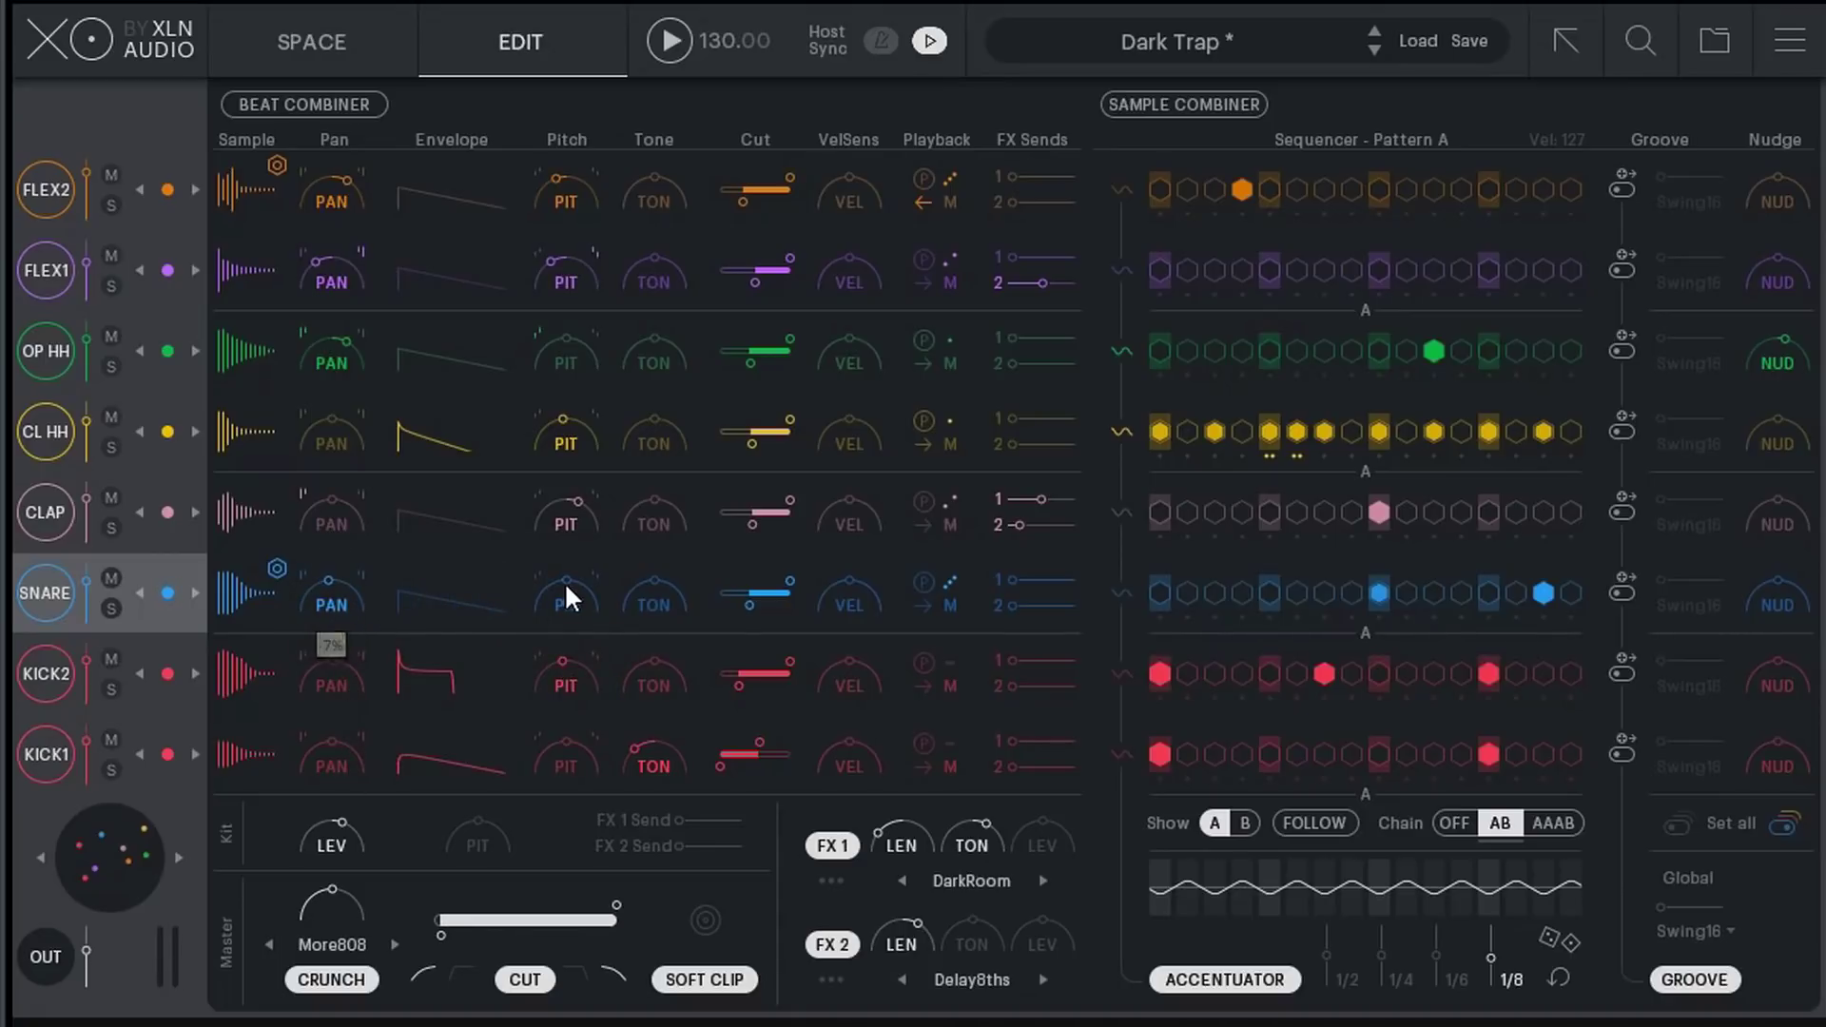
{"action": "left_click_drag", "start_coordinate": [629, 584], "coordinate": [625, 523]}
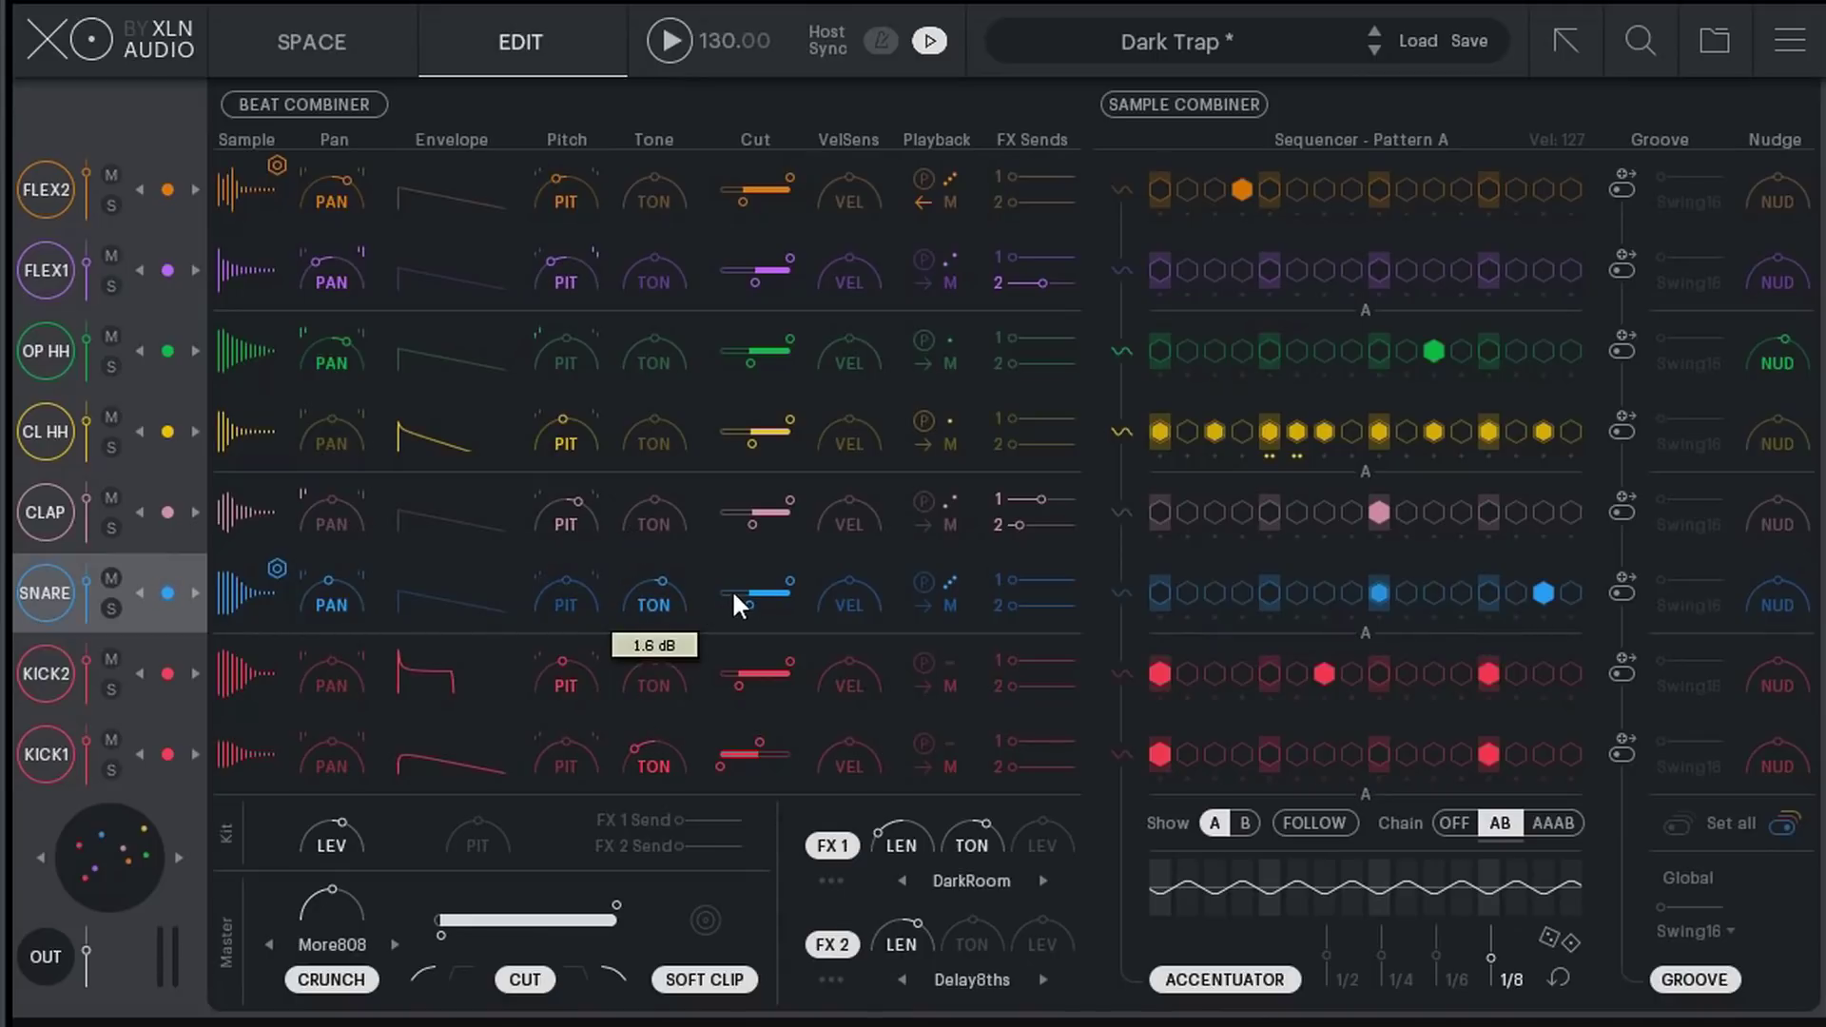
{"action": "mouse_move", "coordinate": [752, 588]}
{"action": "left_mouse_down"}
{"action": "mouse_move", "coordinate": [677, 590]}
{"action": "mouse_move", "coordinate": [769, 602]}
{"action": "mouse_move", "coordinate": [720, 606]}
{"action": "left_mouse_up"}
{"action": "left_click_drag", "start_coordinate": [848, 585], "coordinate": [837, 540]}
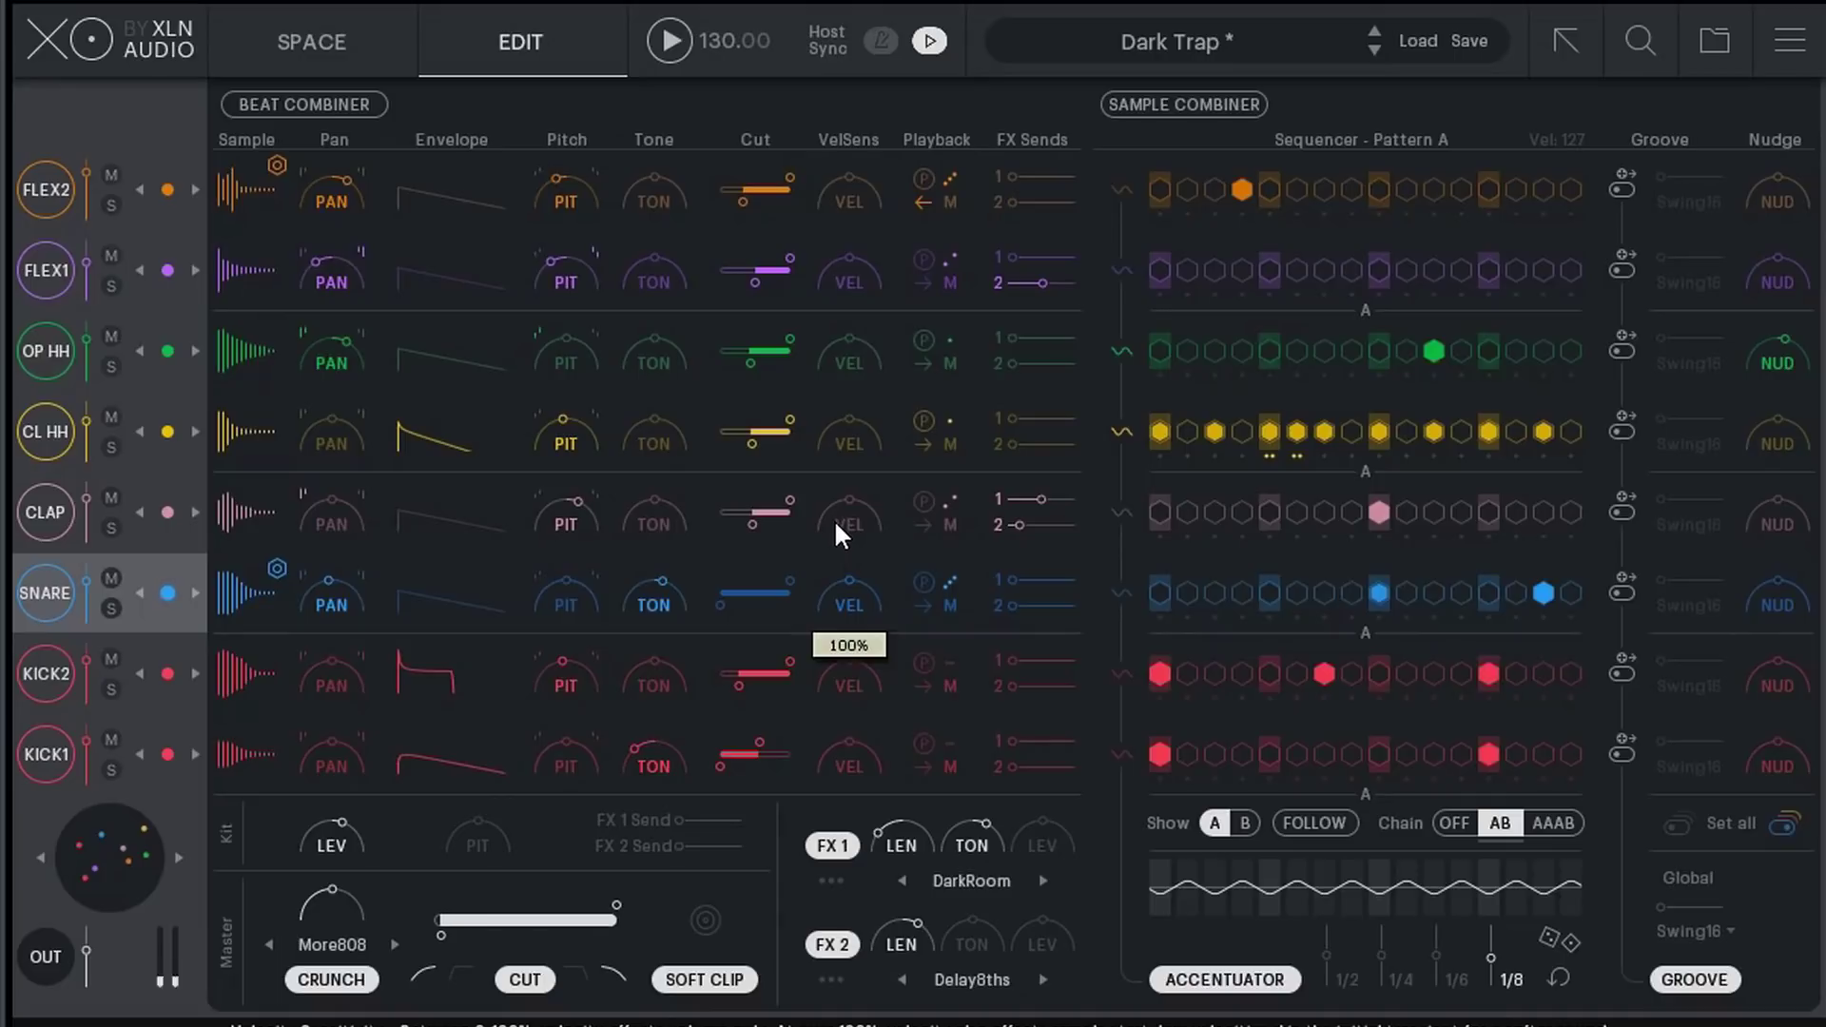
{"action": "left_click_drag", "start_coordinate": [835, 519], "coordinate": [814, 777]}
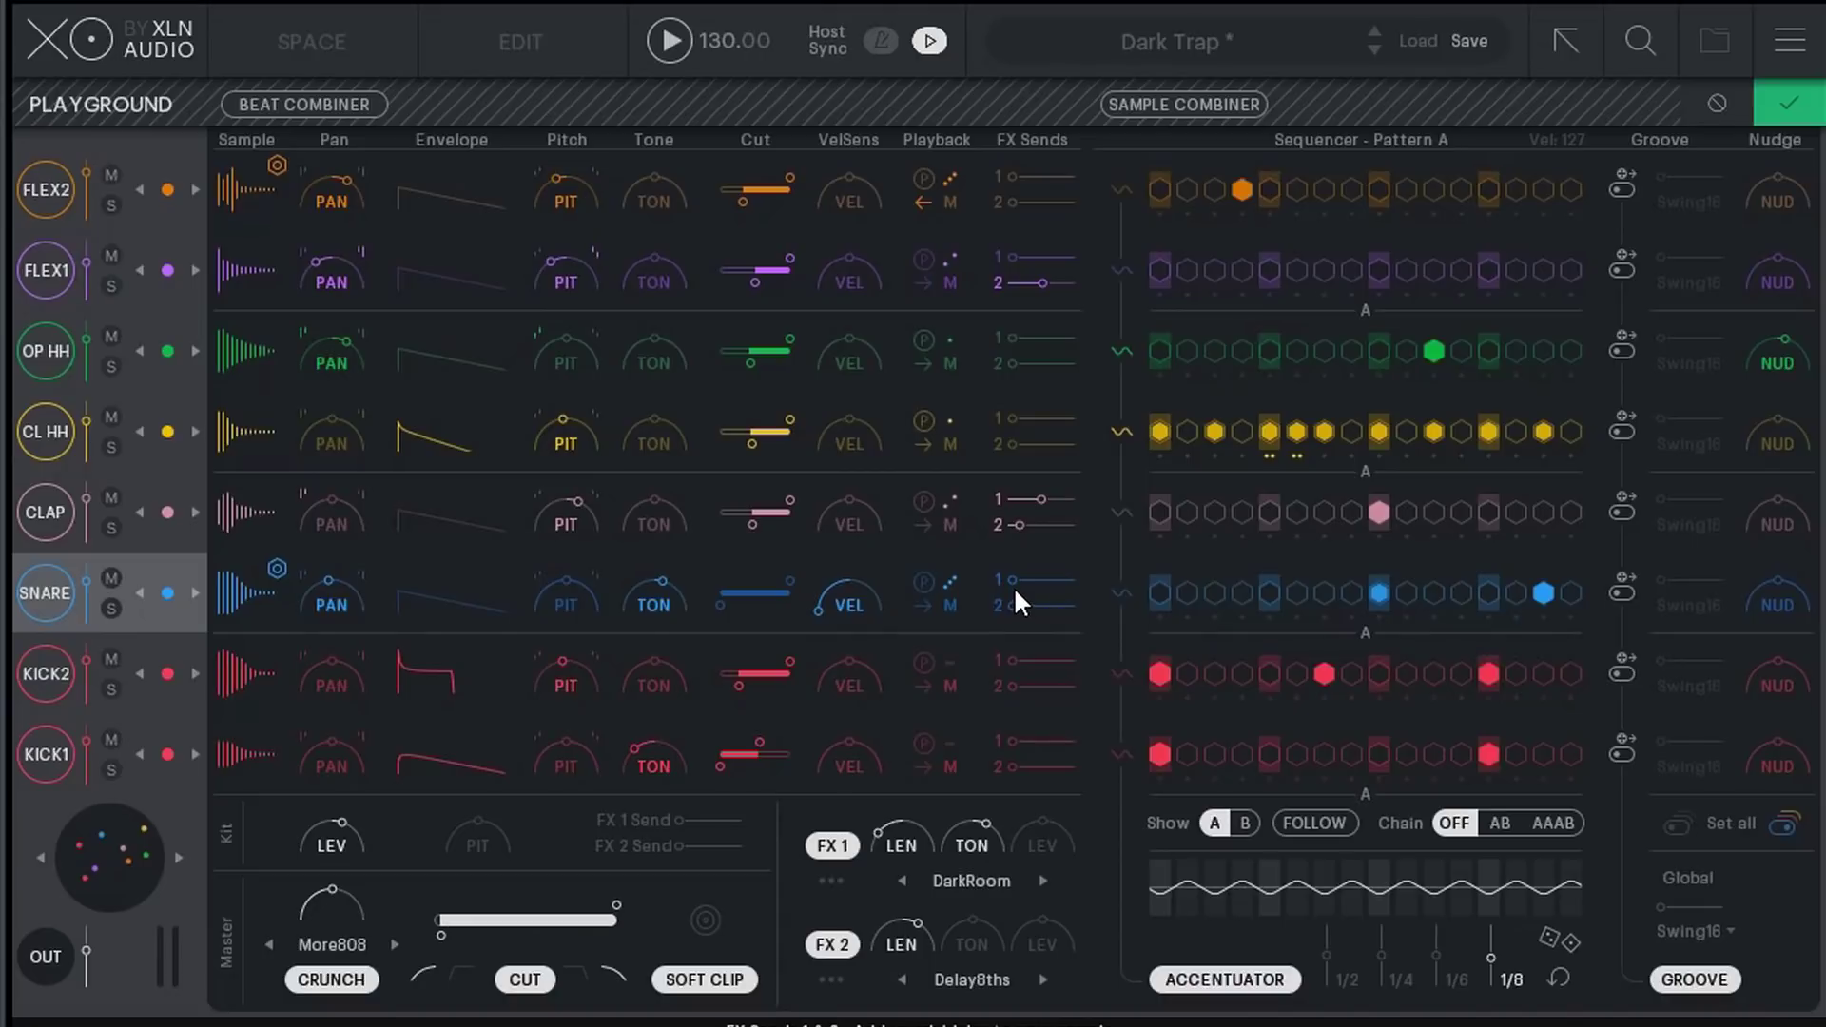
Send the snare to FX 1 at about 89% and switch FX 1 to the REV: Sprung reverb
{"action": "left_click_drag", "start_coordinate": [1013, 586], "coordinate": [1065, 586]}
{"action": "left_click", "coordinate": [961, 877]}
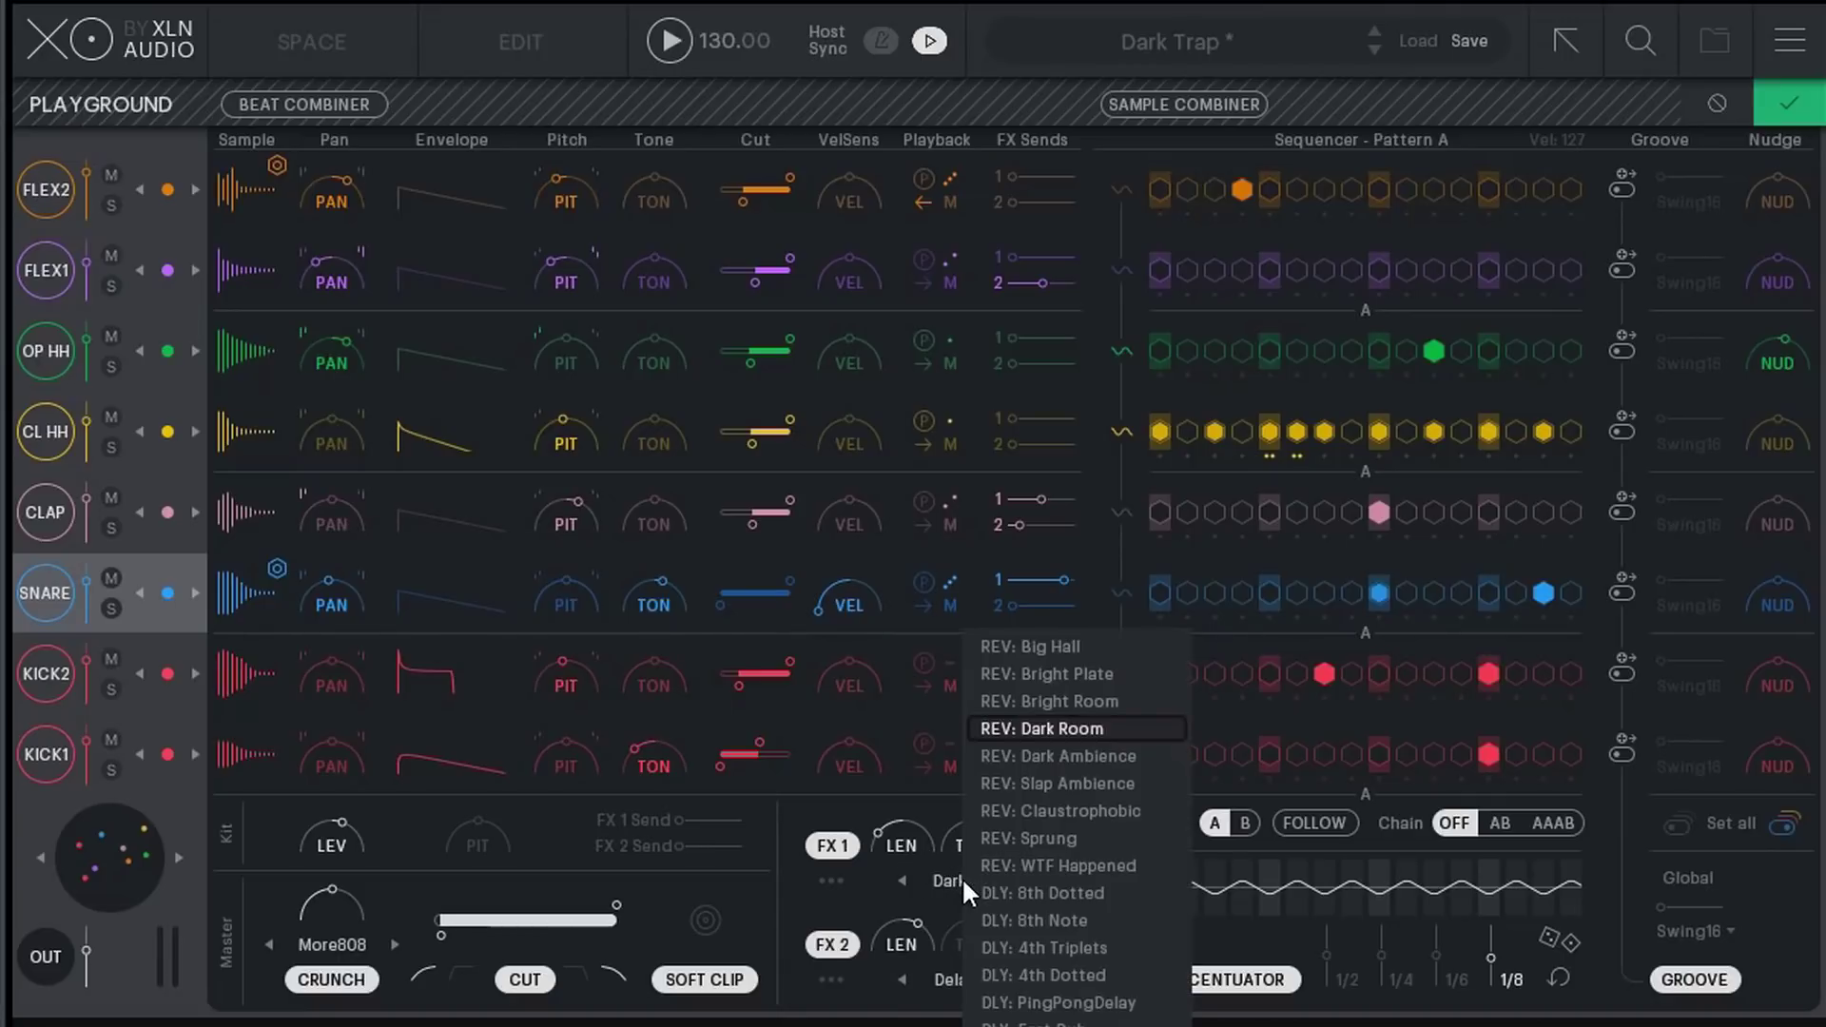
{"action": "left_click", "coordinate": [1070, 831]}
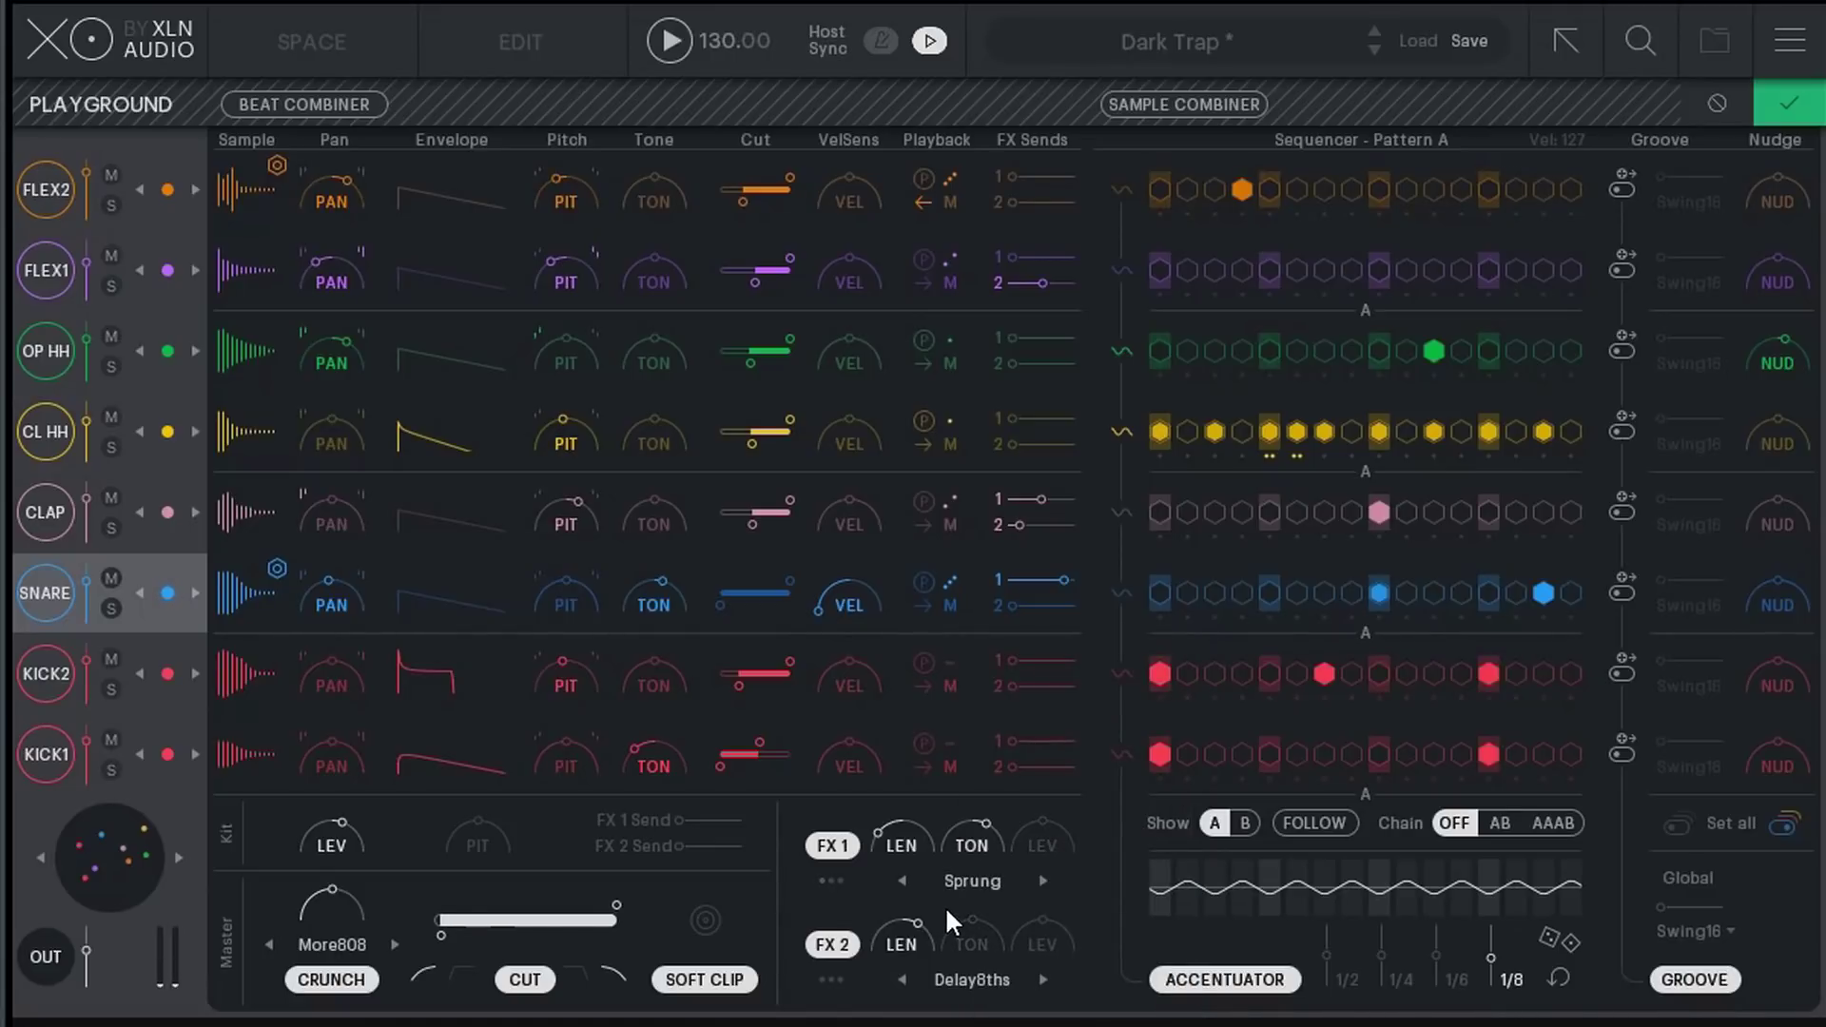
{"action": "key", "text": "space"}
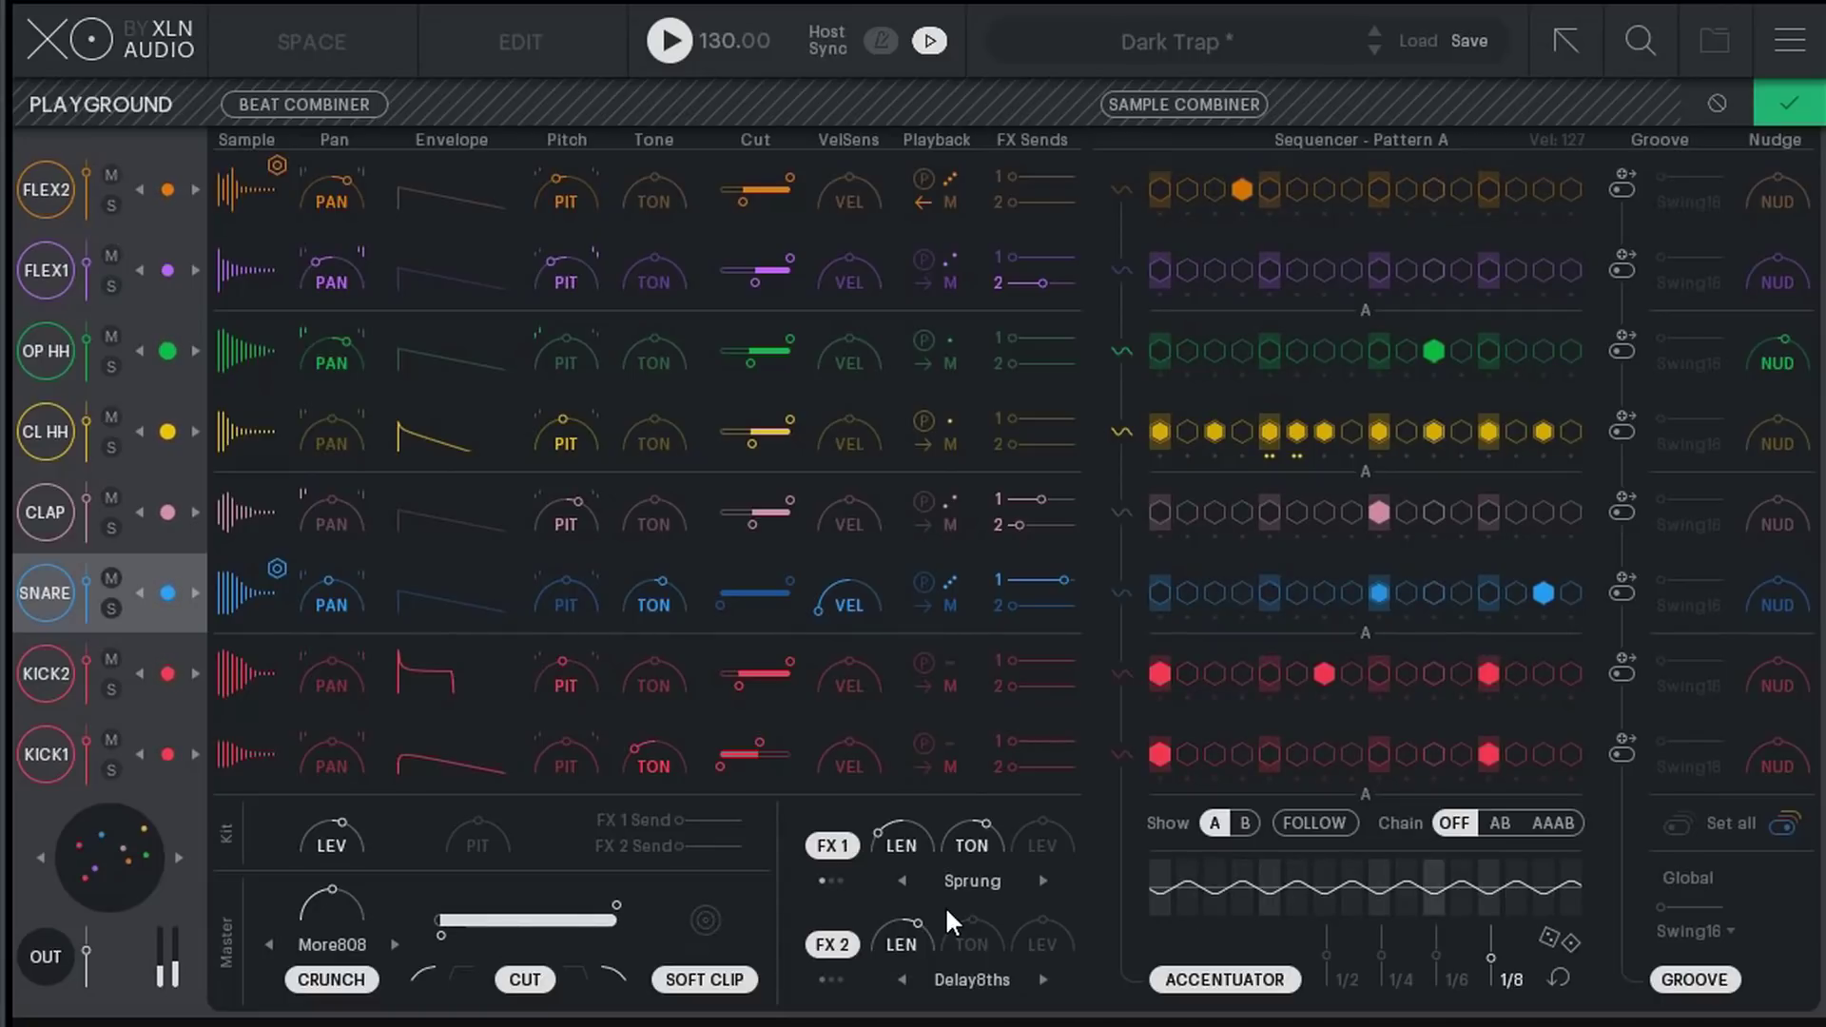
{"action": "key", "text": "space"}
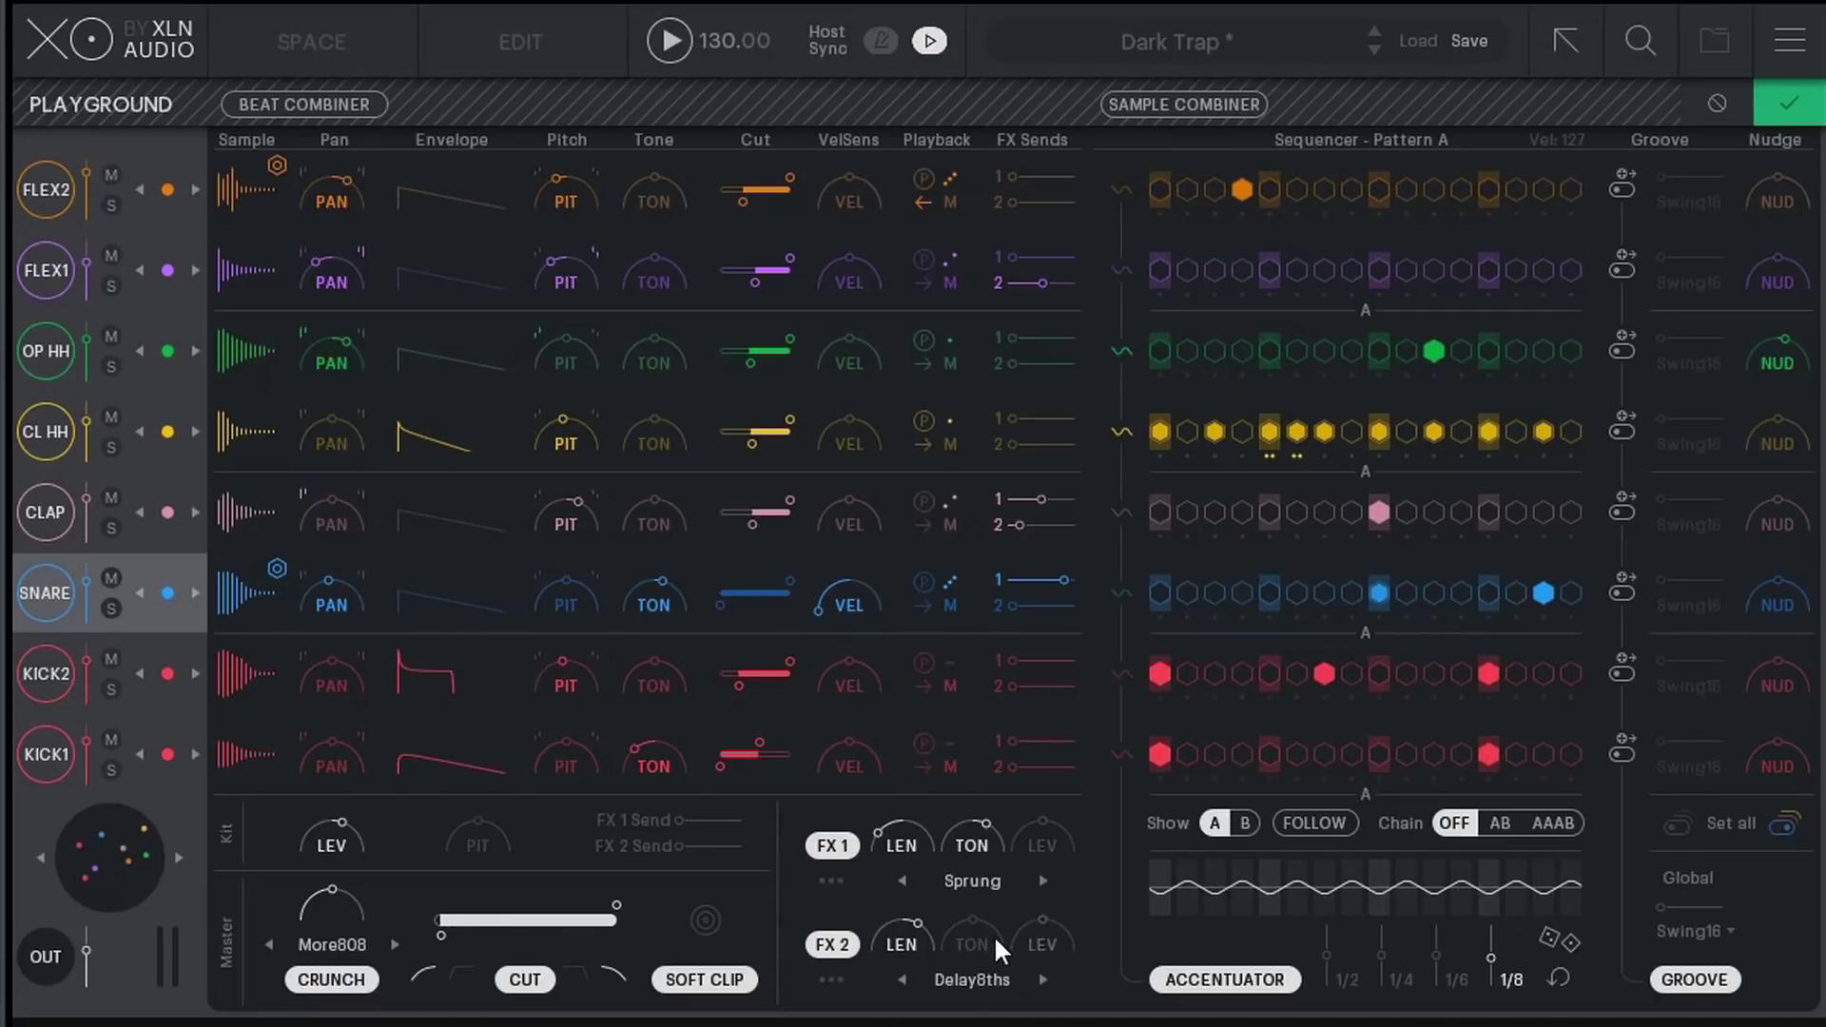
Raise the snare's FX 2 (Delay8ths) send to about 74% and audition it
{"action": "left_click_drag", "start_coordinate": [1011, 606], "coordinate": [1052, 607]}
{"action": "key", "text": "space"}
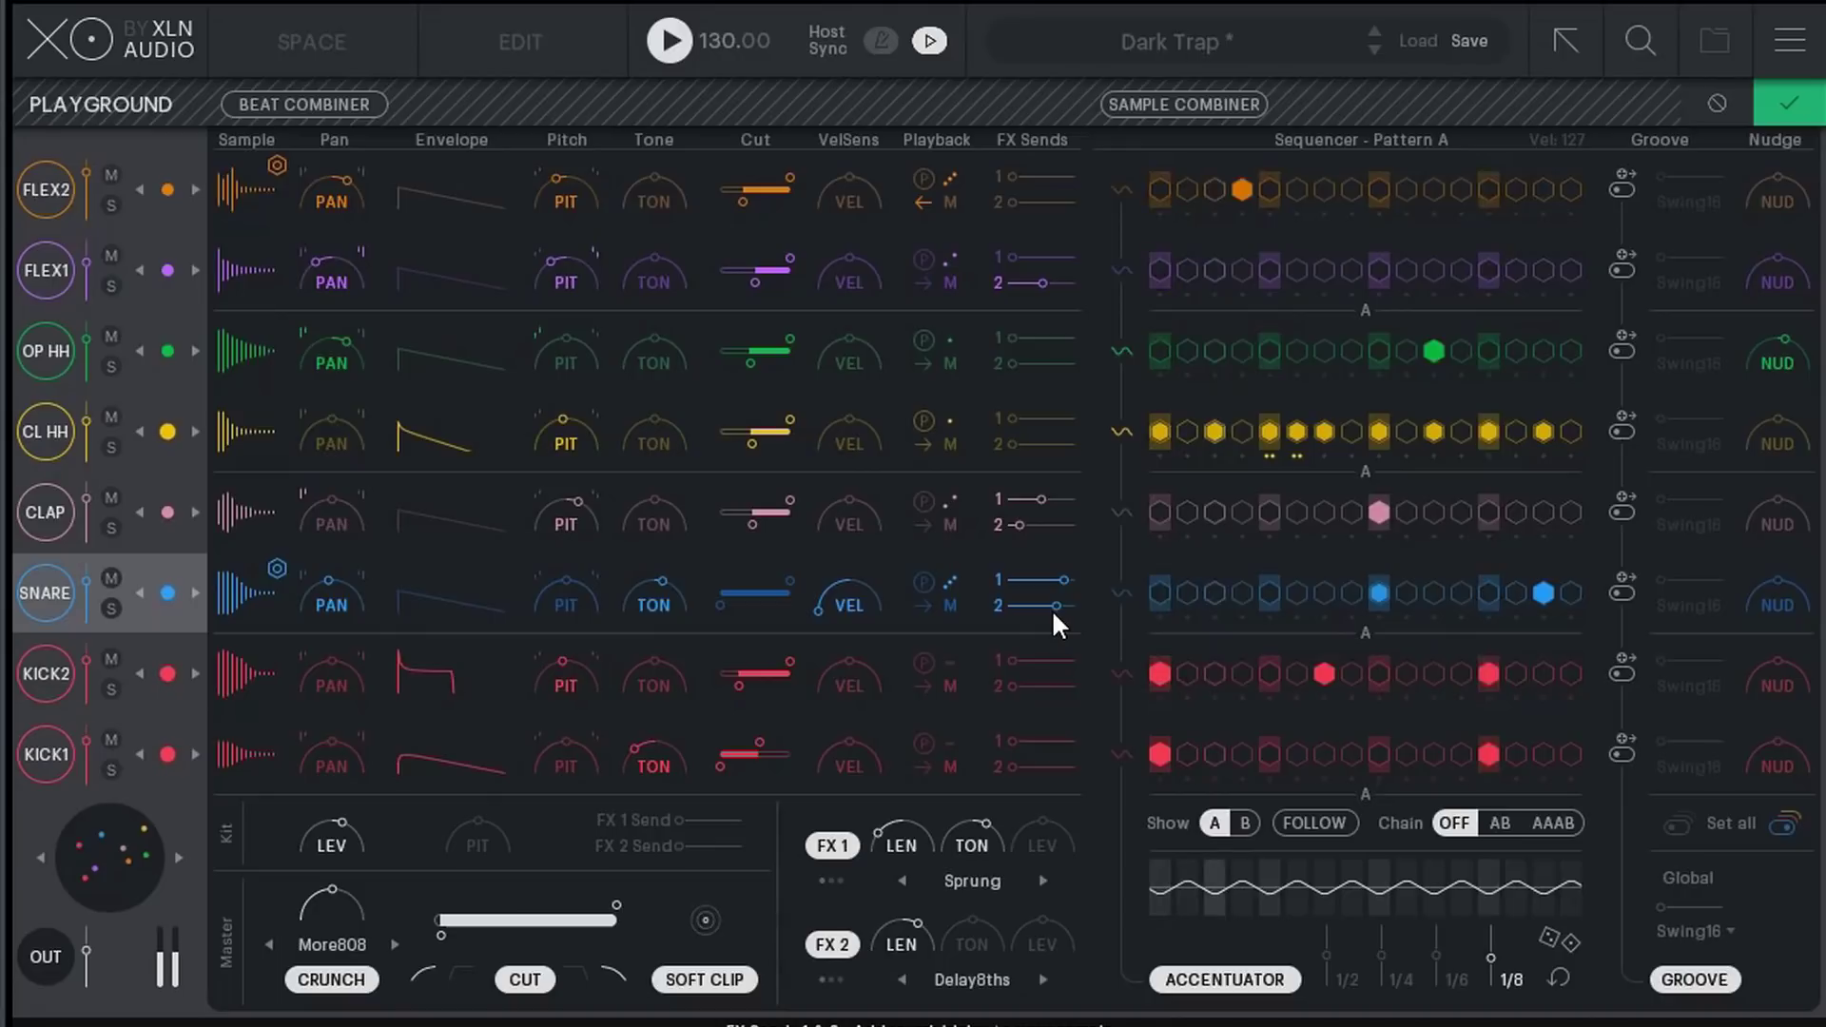
{"action": "key", "text": "space"}
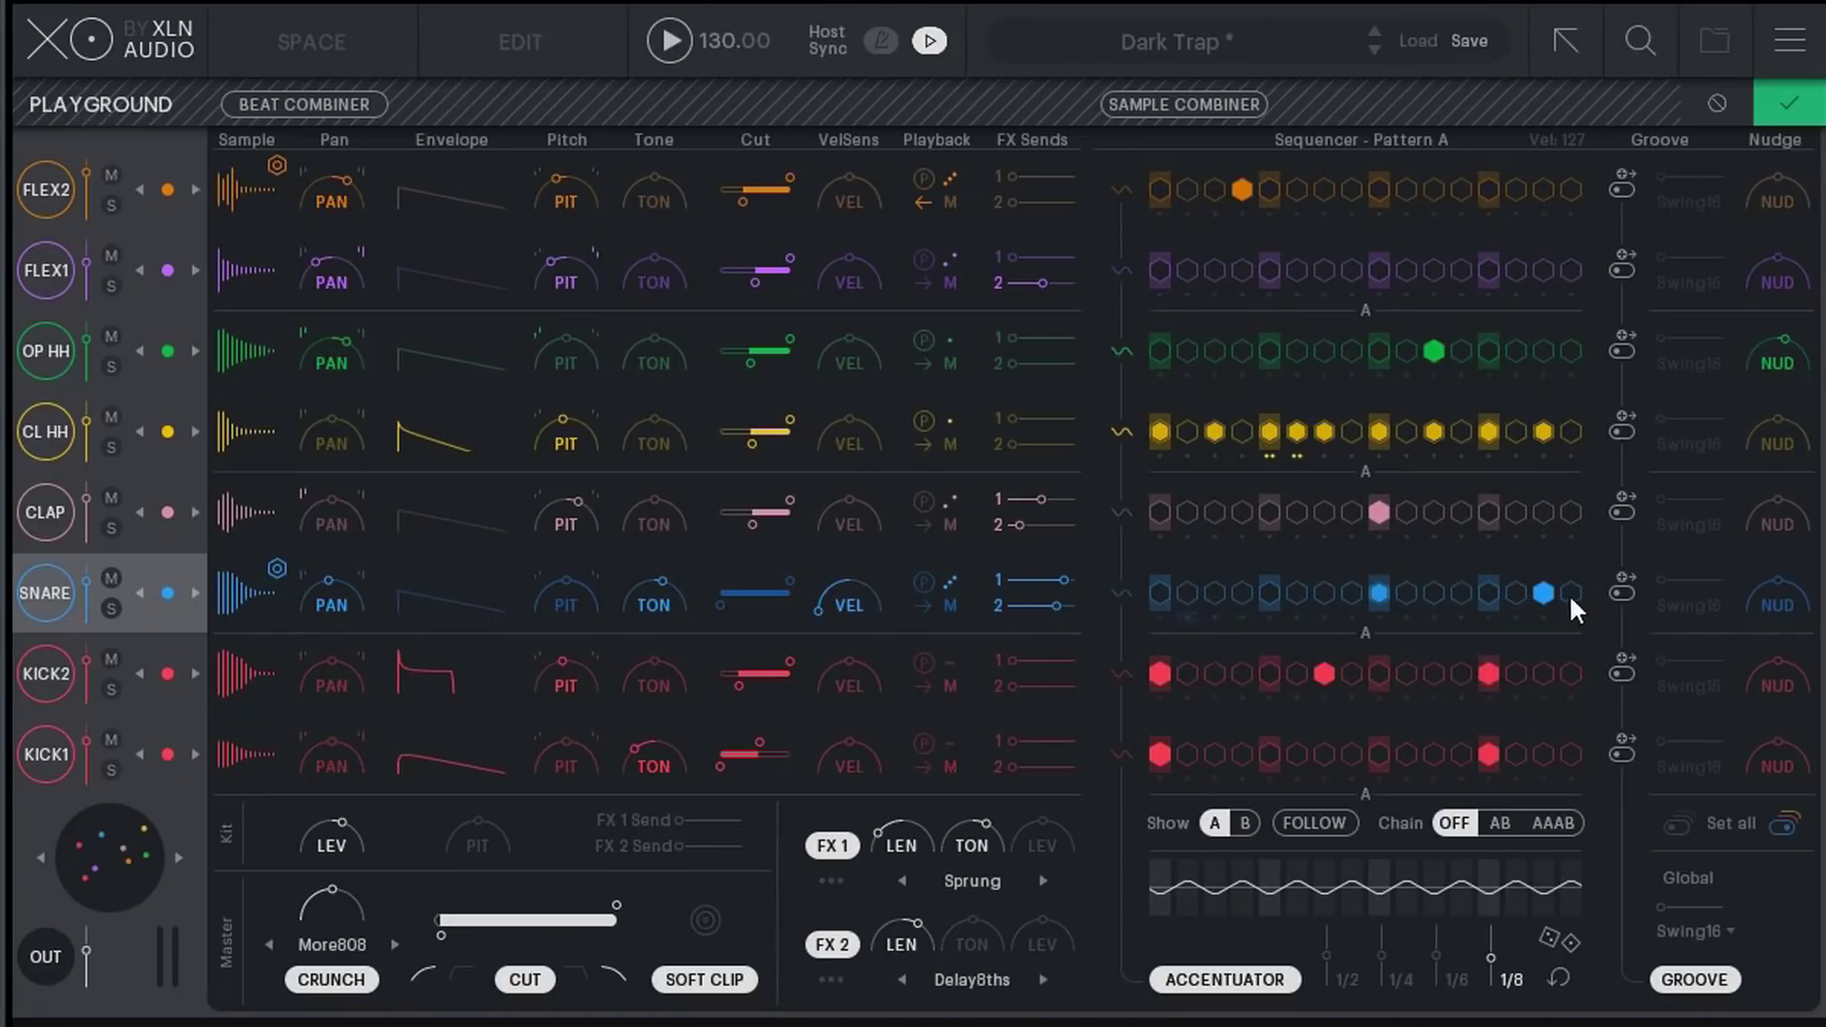
{"action": "left_click", "coordinate": [1379, 593]}
{"action": "key", "text": "space"}
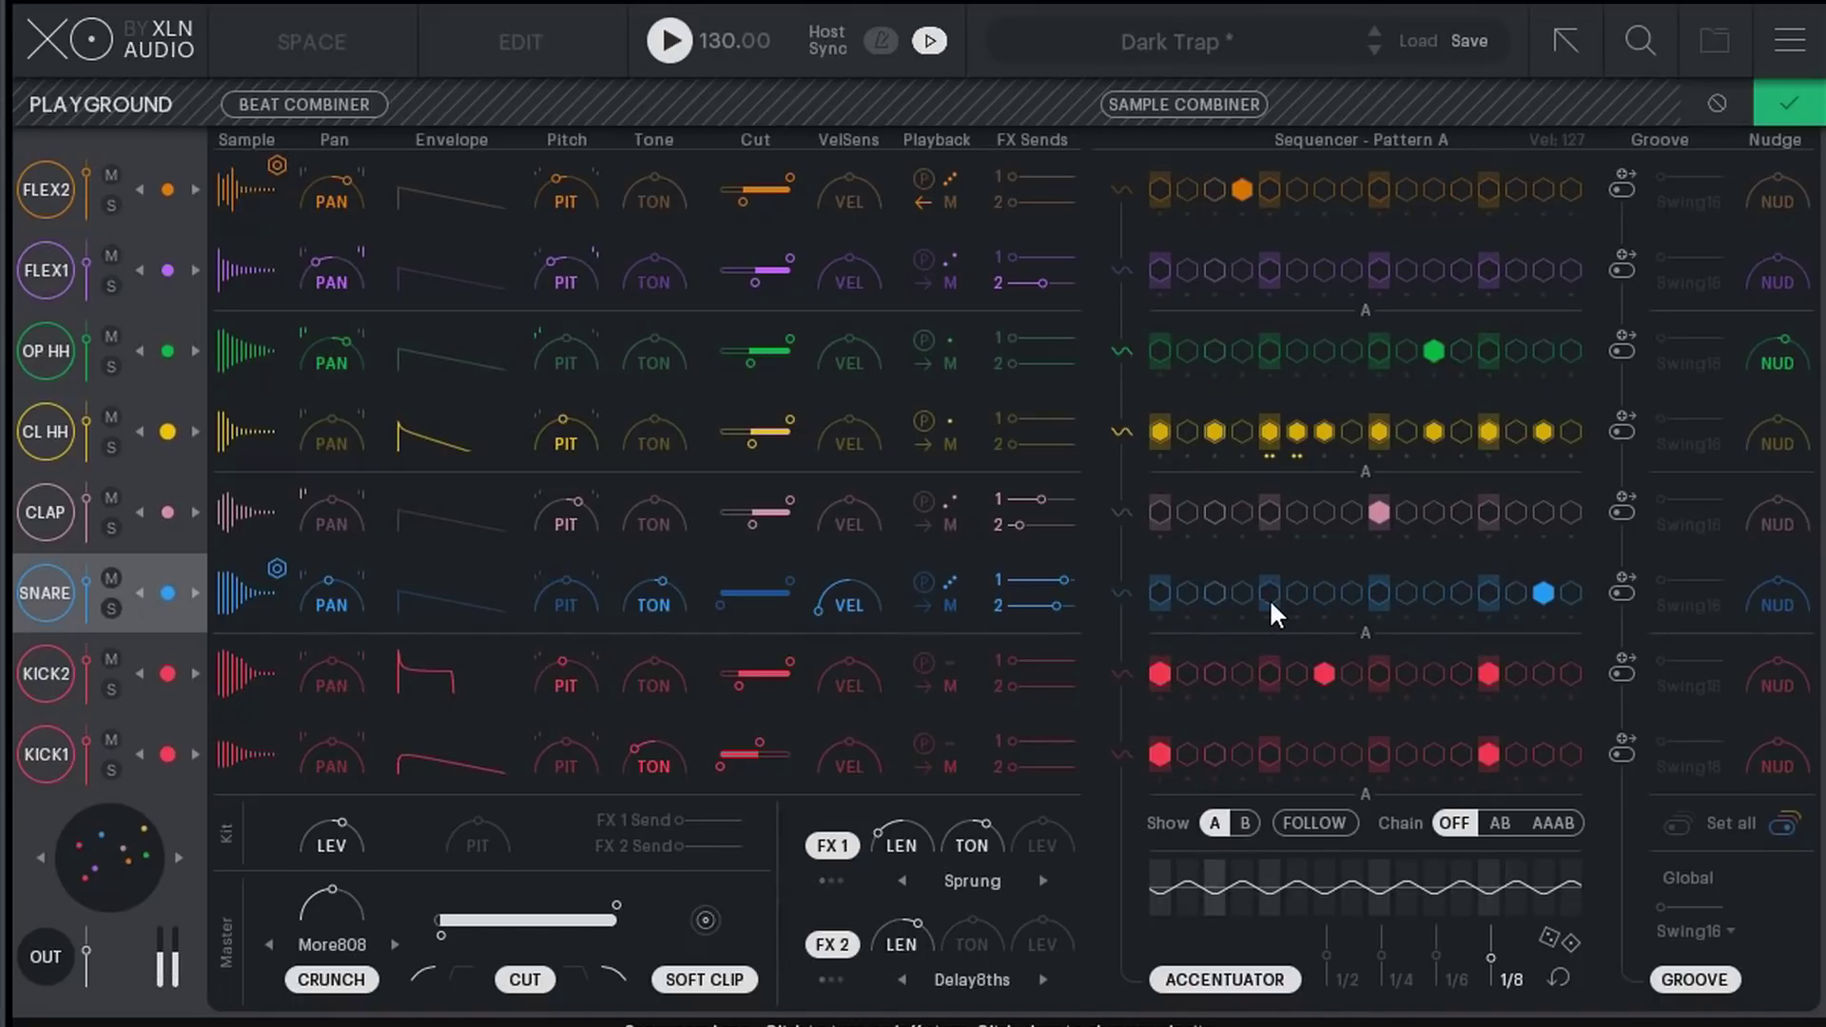
{"action": "key", "text": "space"}
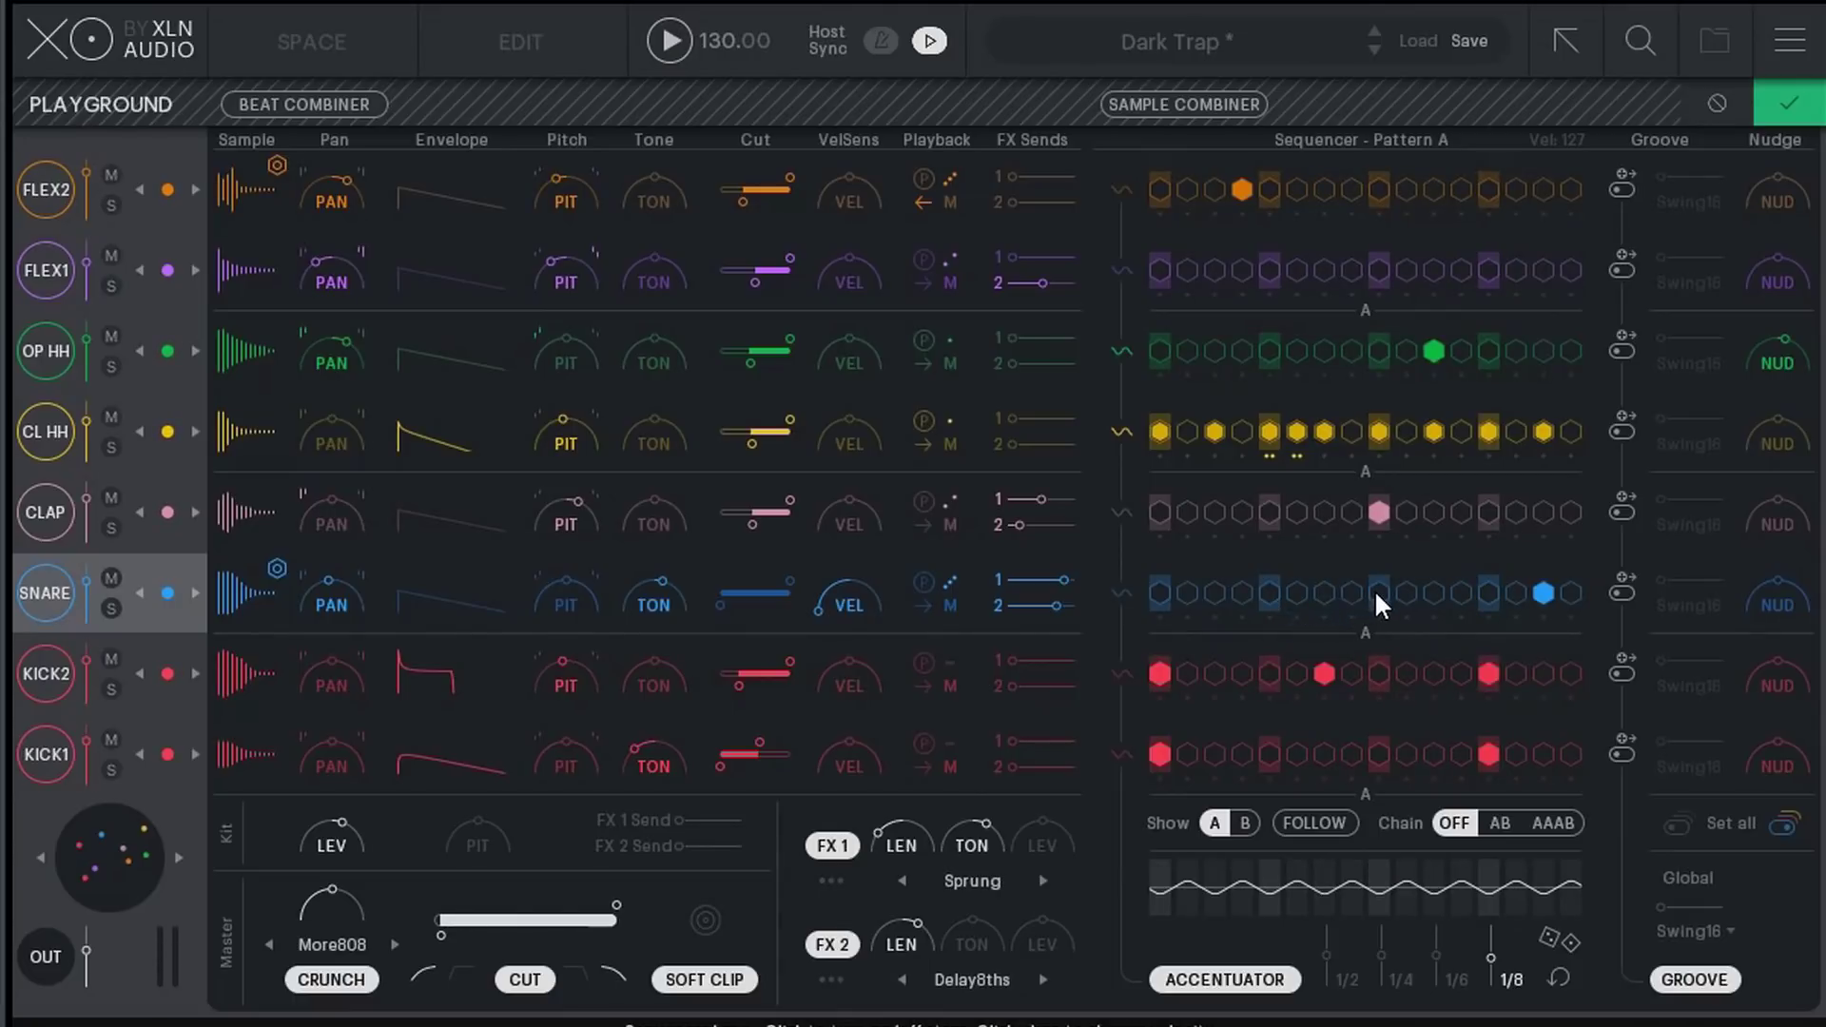
{"action": "key", "text": "space"}
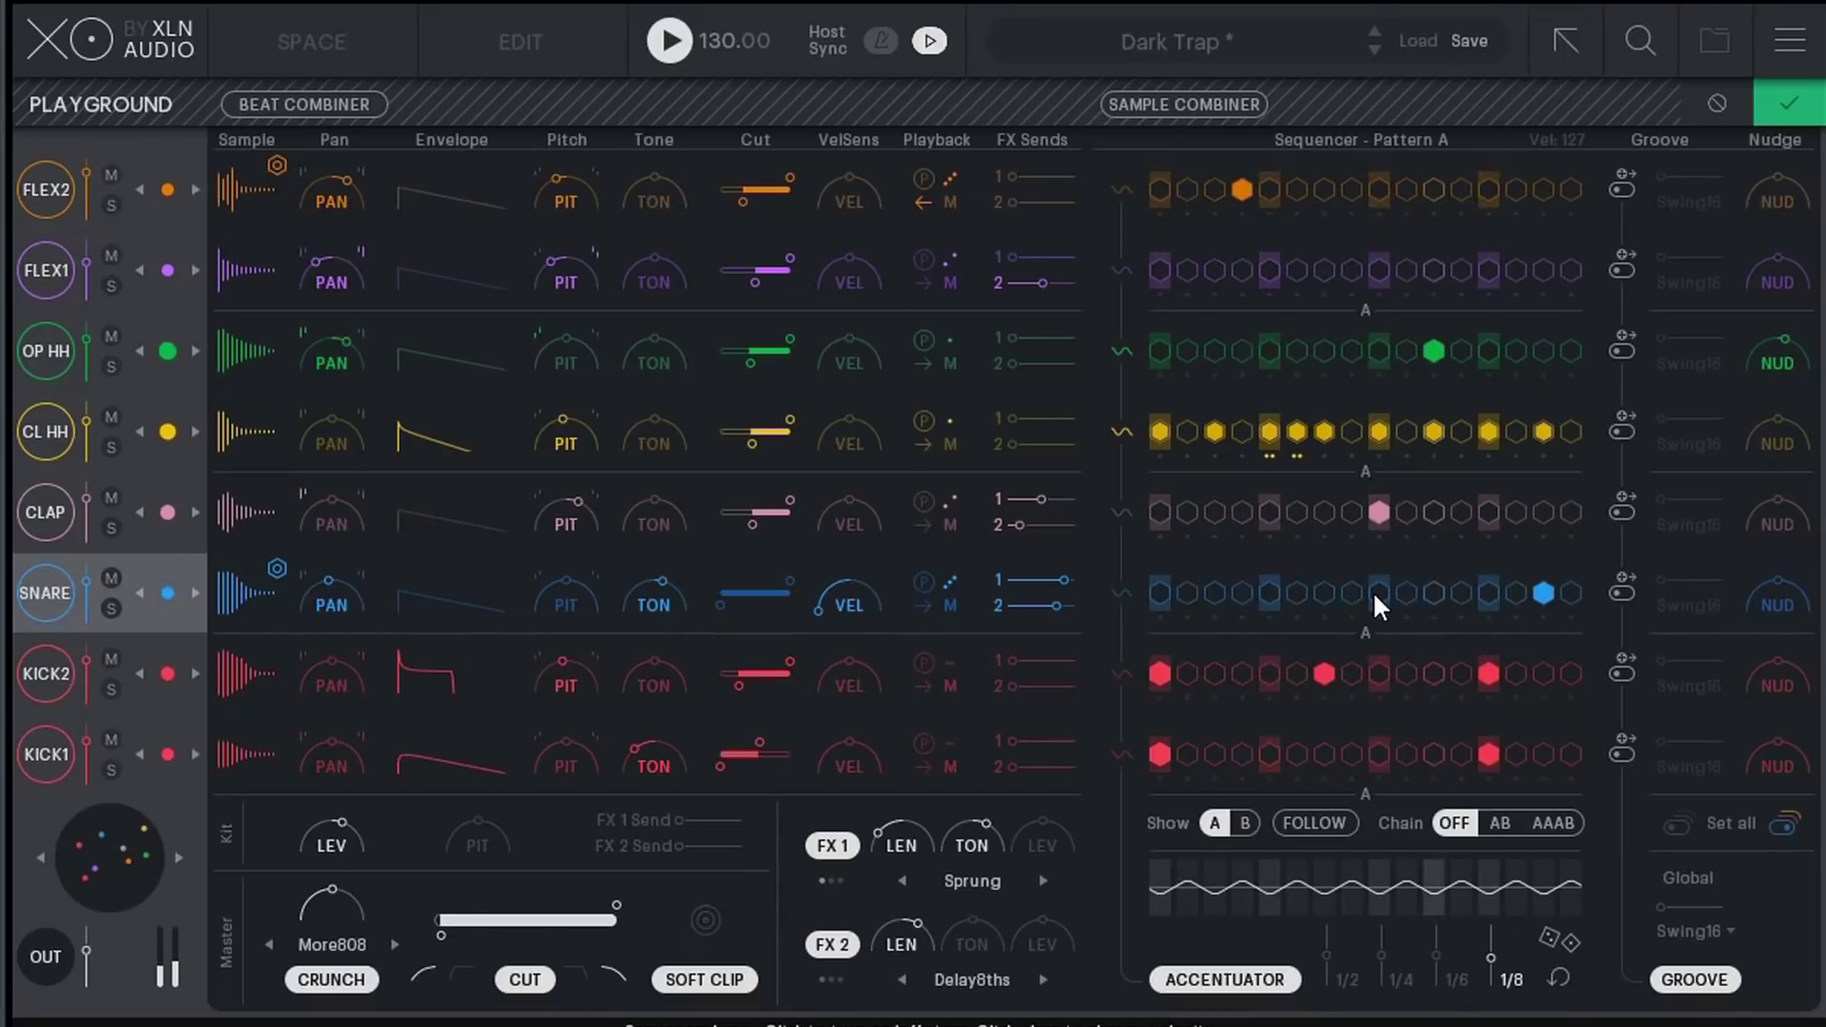
{"action": "left_click", "coordinate": [1376, 592]}
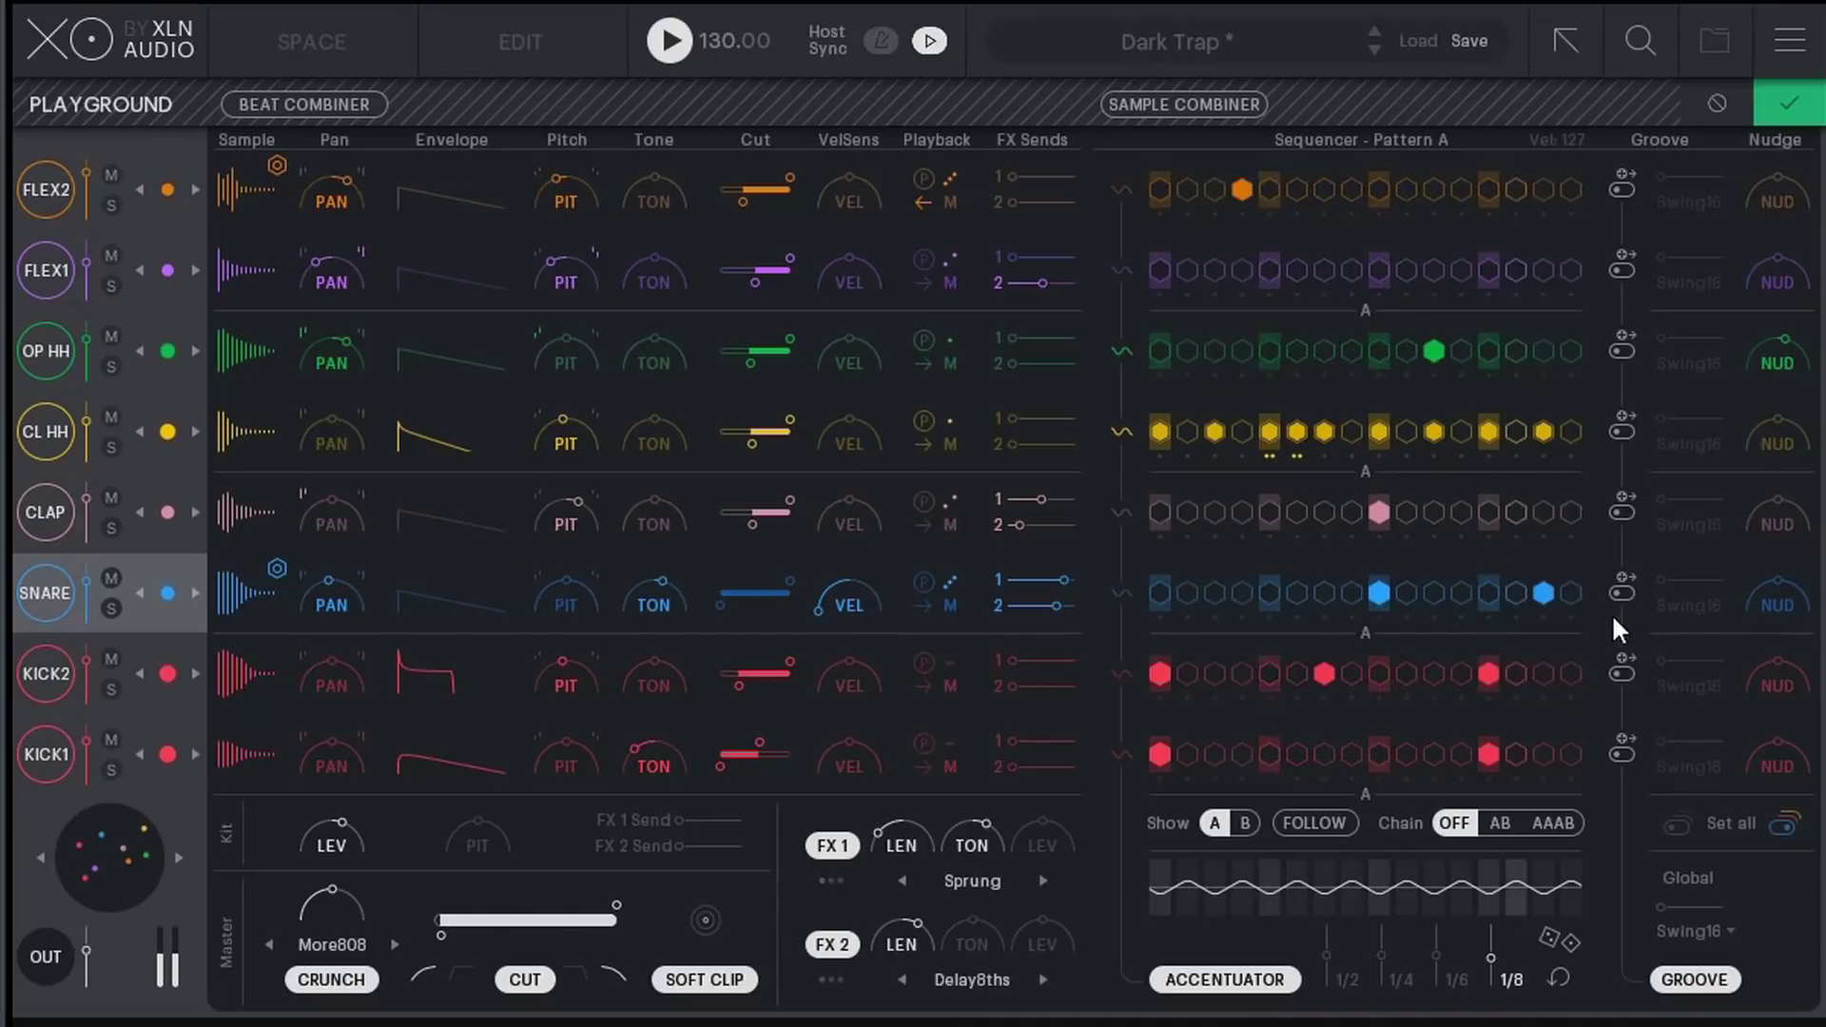
{"action": "key", "text": "space"}
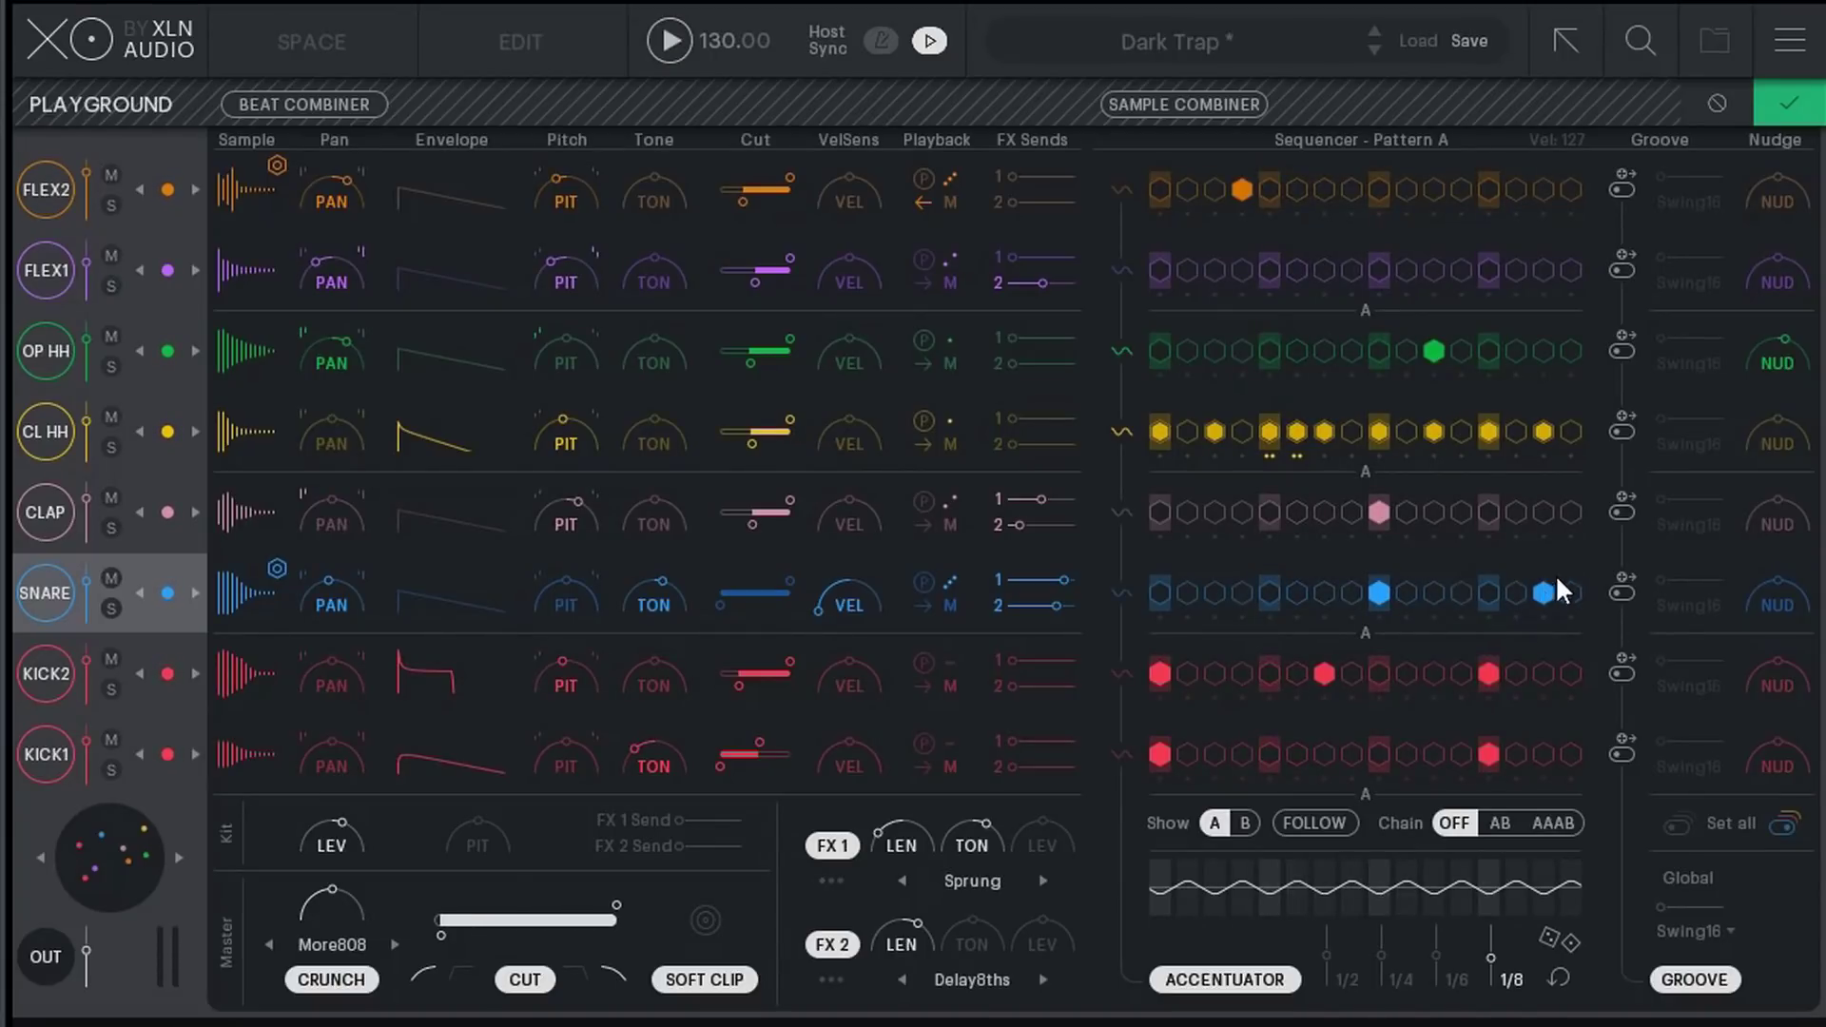
Turn on the snare's groove at 42%, zero its FX 2 send, and exit Playground
{"action": "left_click", "coordinate": [1623, 579]}
{"action": "left_click_drag", "start_coordinate": [1663, 578], "coordinate": [1804, 602]}
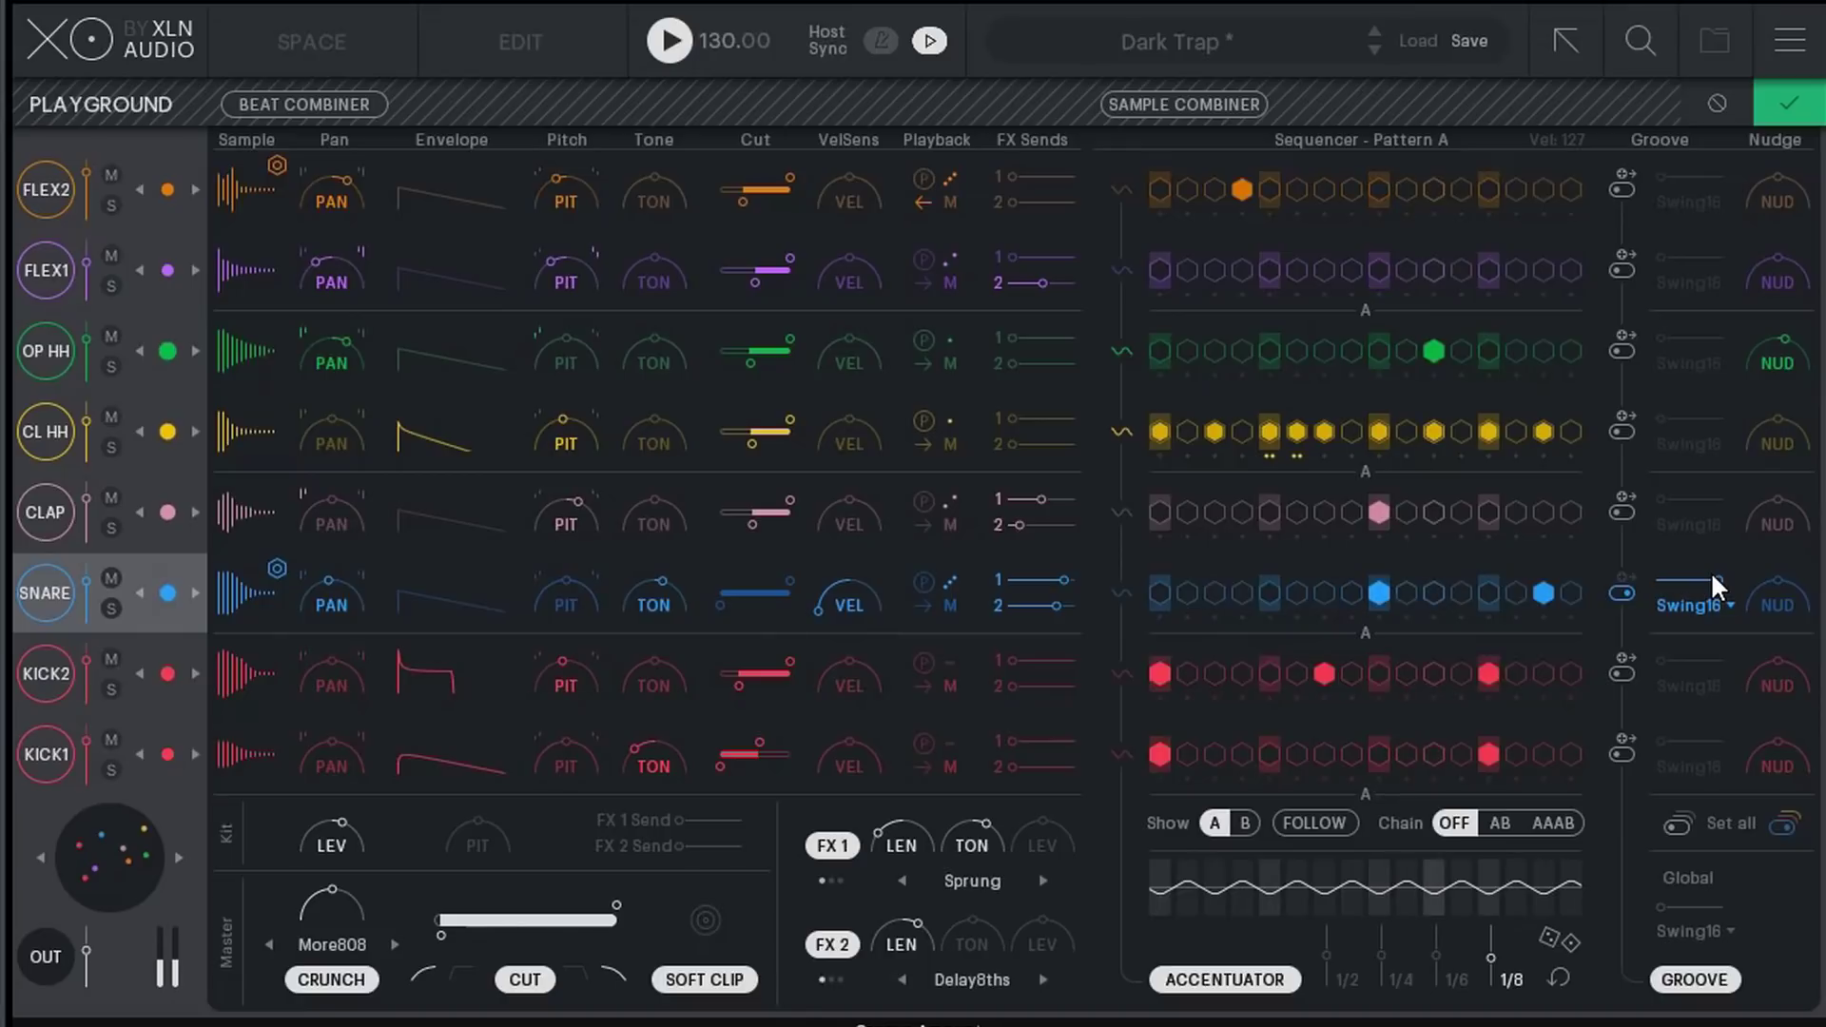
{"action": "left_click_drag", "start_coordinate": [1718, 585], "coordinate": [1681, 584]}
{"action": "left_click_drag", "start_coordinate": [1046, 604], "coordinate": [976, 607]}
{"action": "key", "text": "space"}
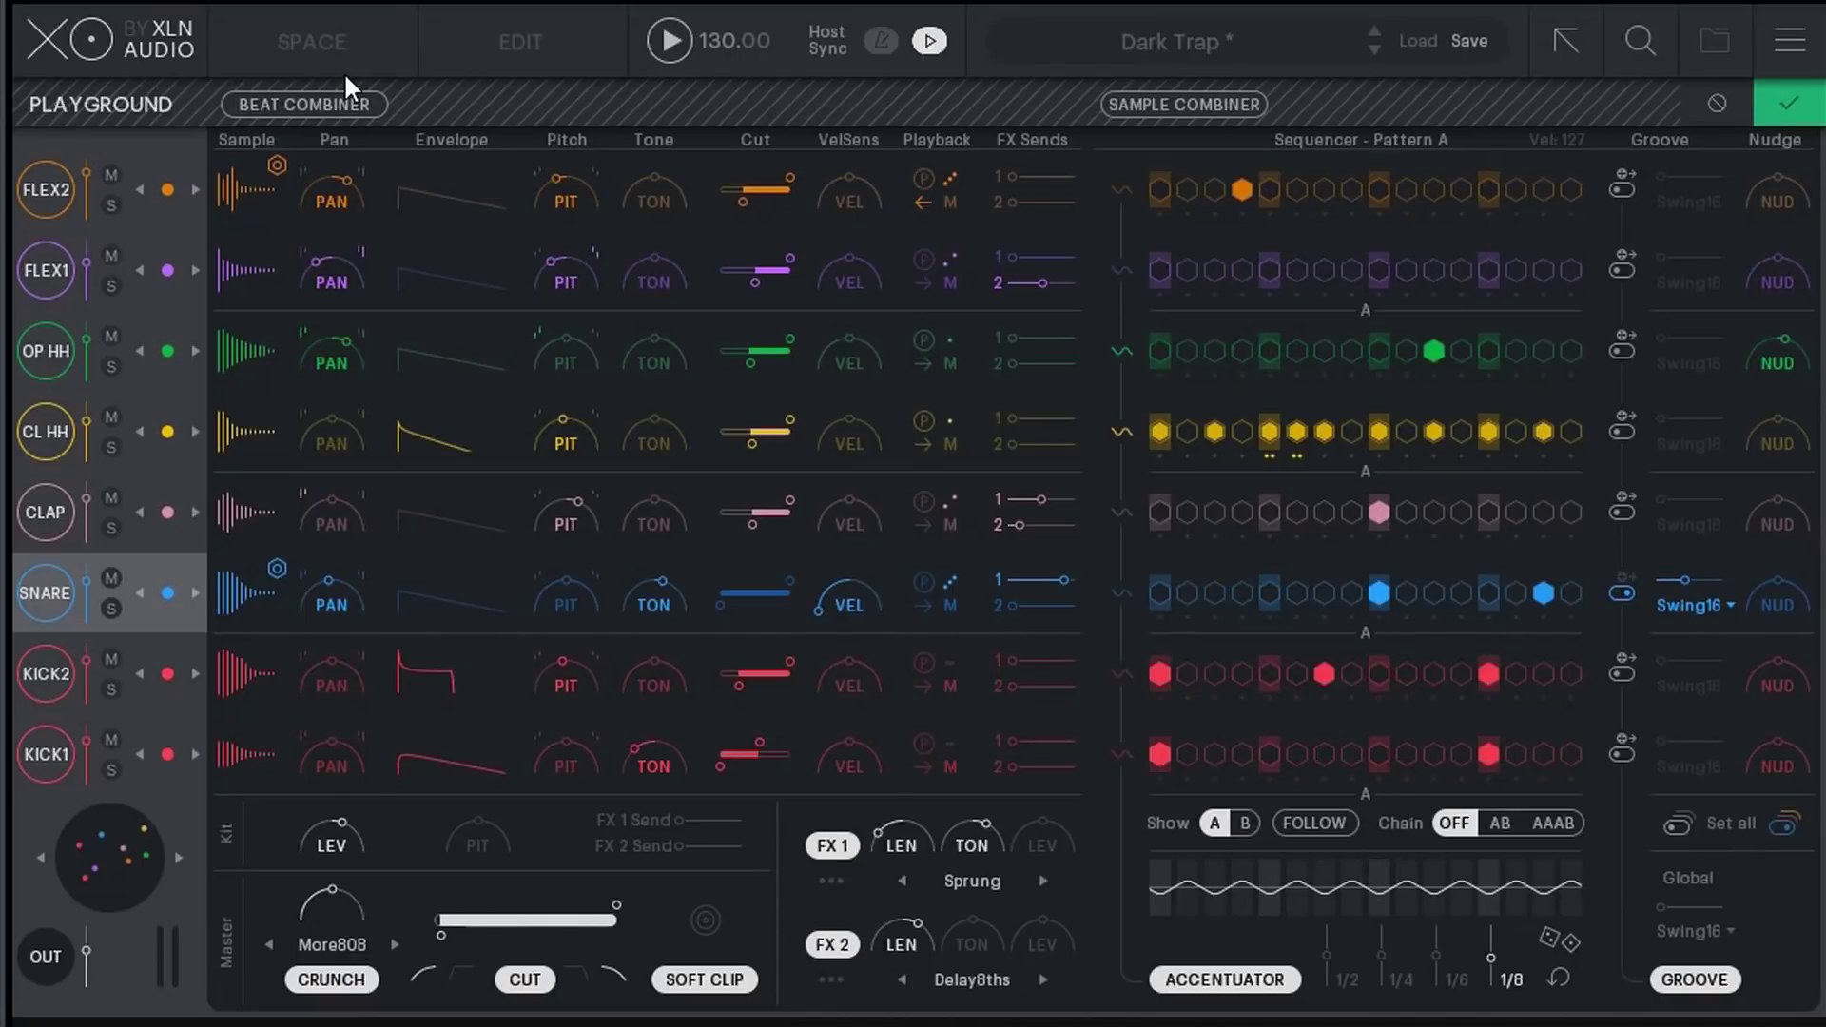
{"action": "left_click", "coordinate": [1787, 103]}
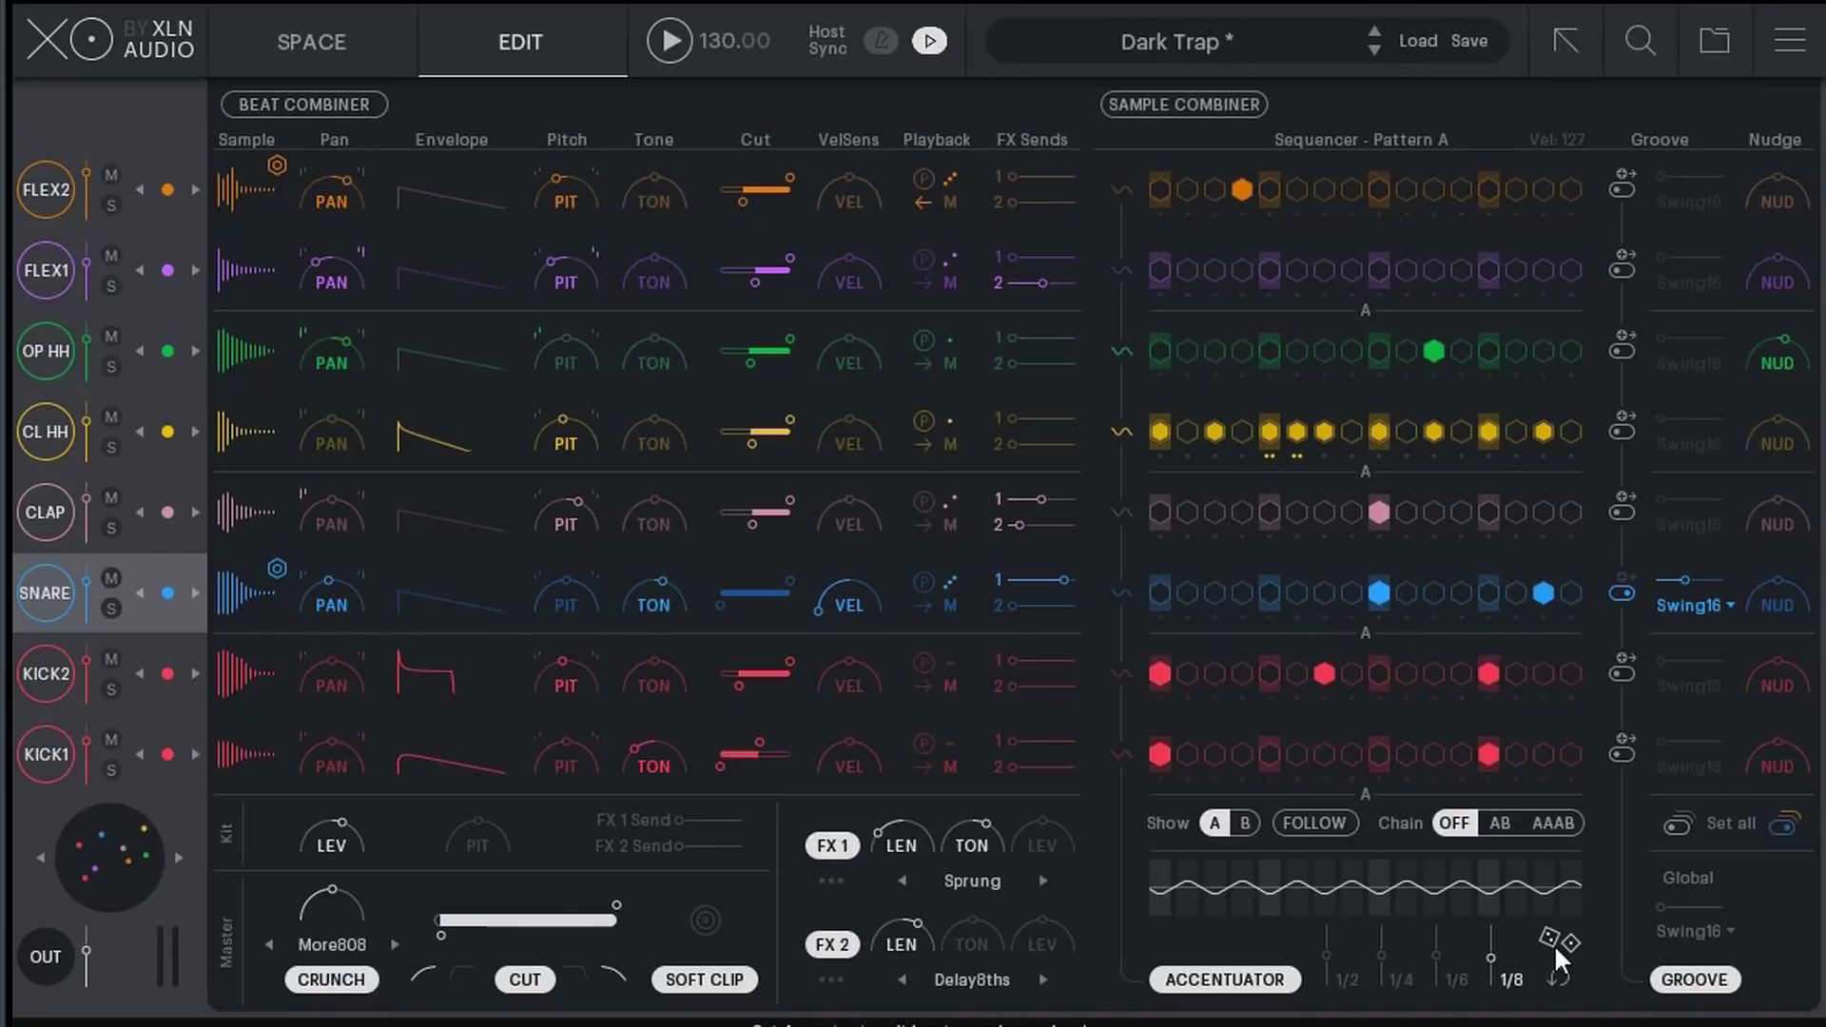
Randomize the Accentuator curve twice with the dice while auditioning the beat
{"action": "left_click", "coordinate": [1556, 951]}
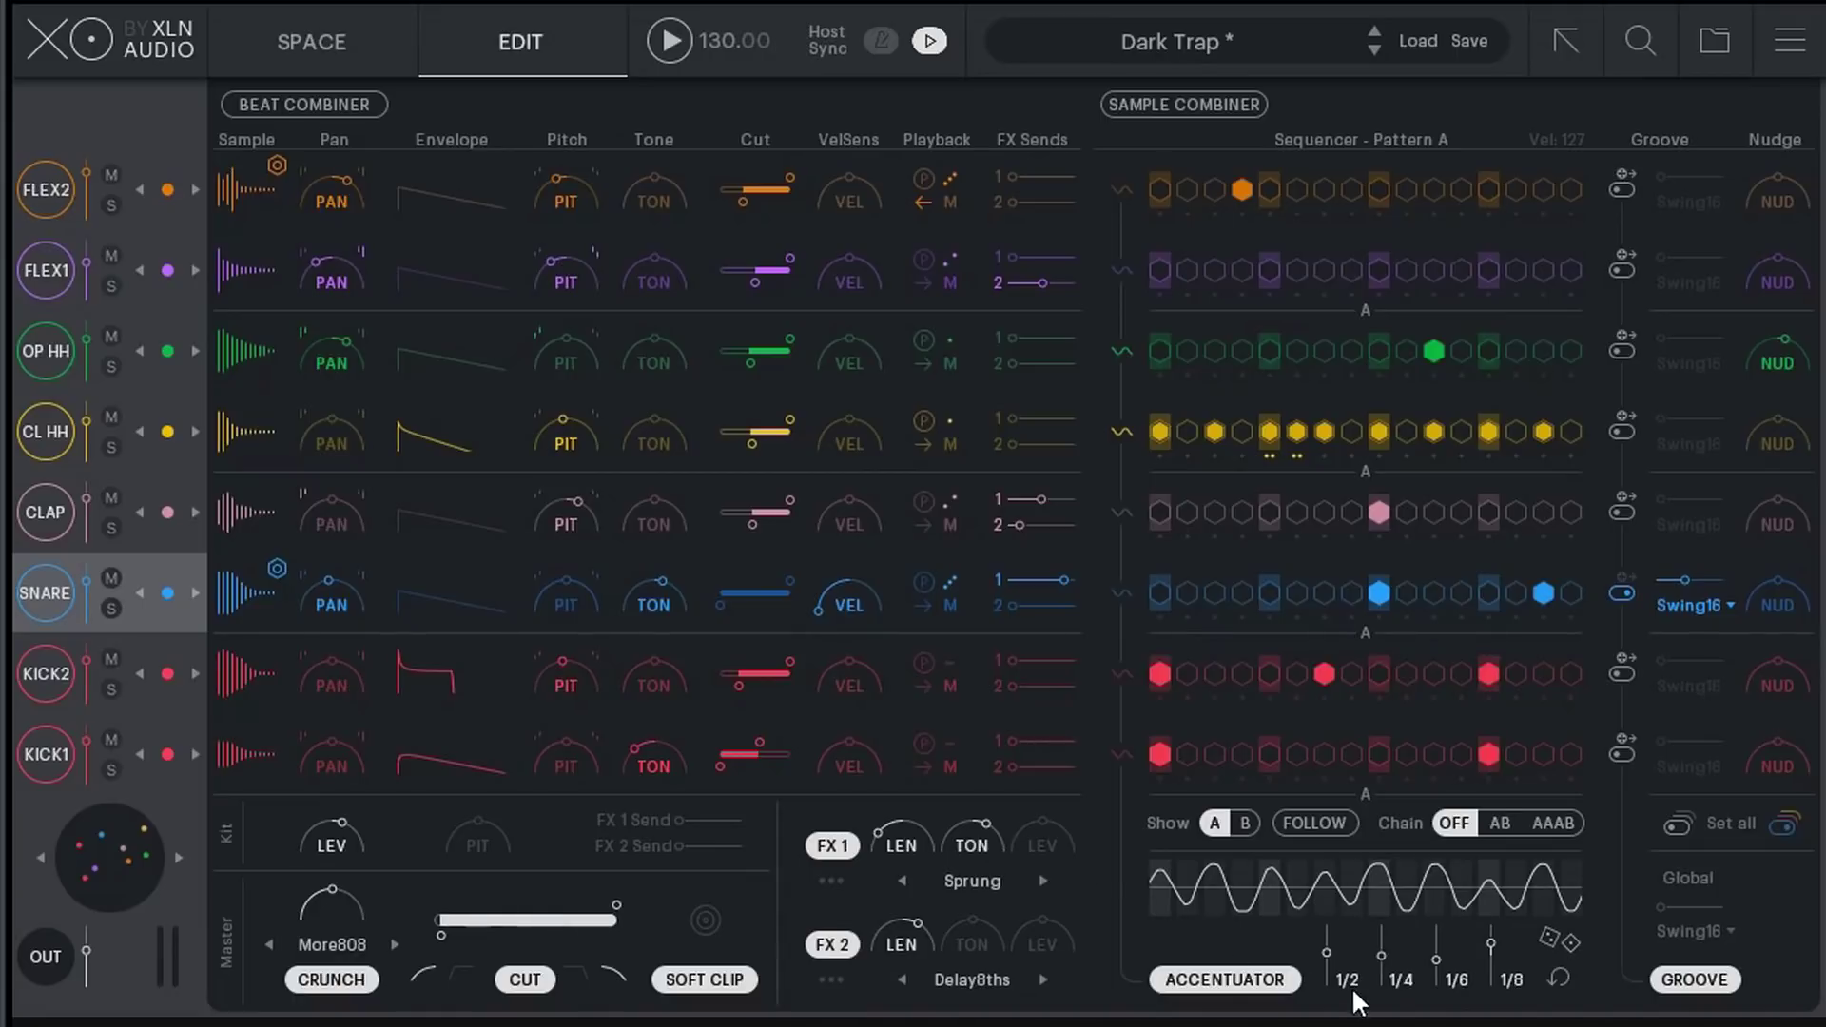
{"action": "key", "text": "space"}
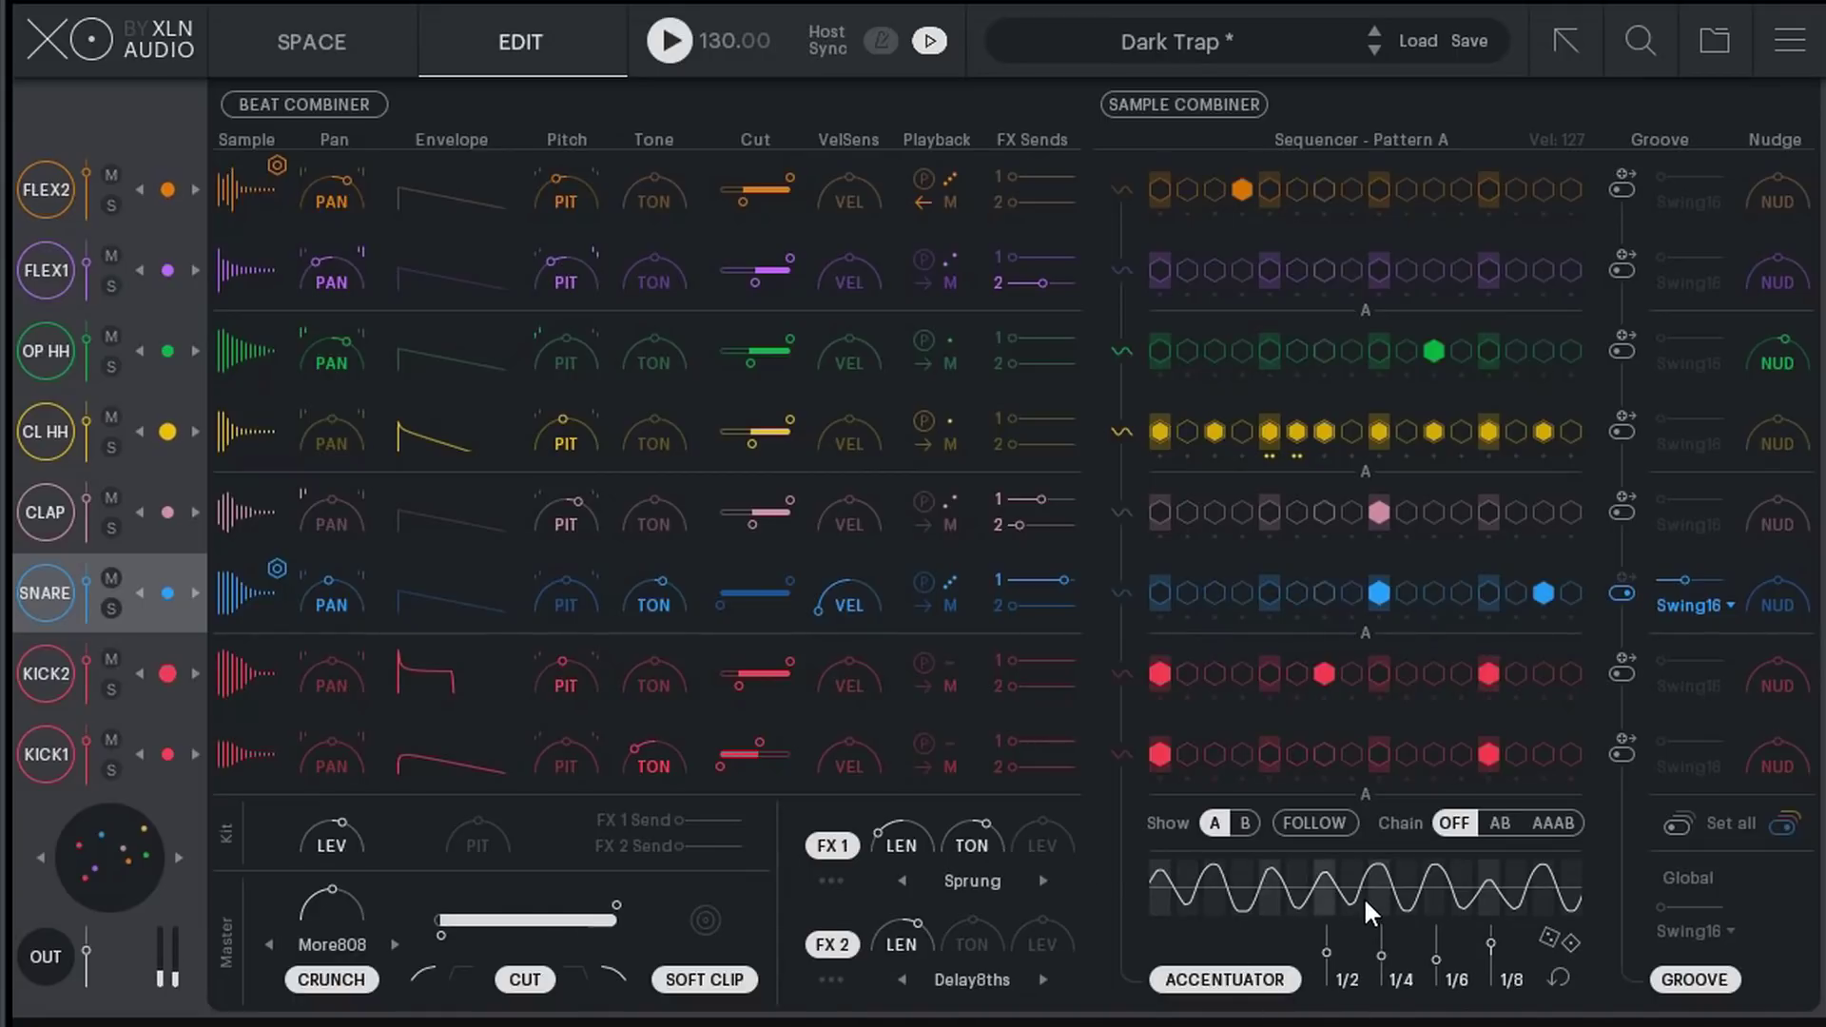
{"action": "left_click", "coordinate": [1569, 943]}
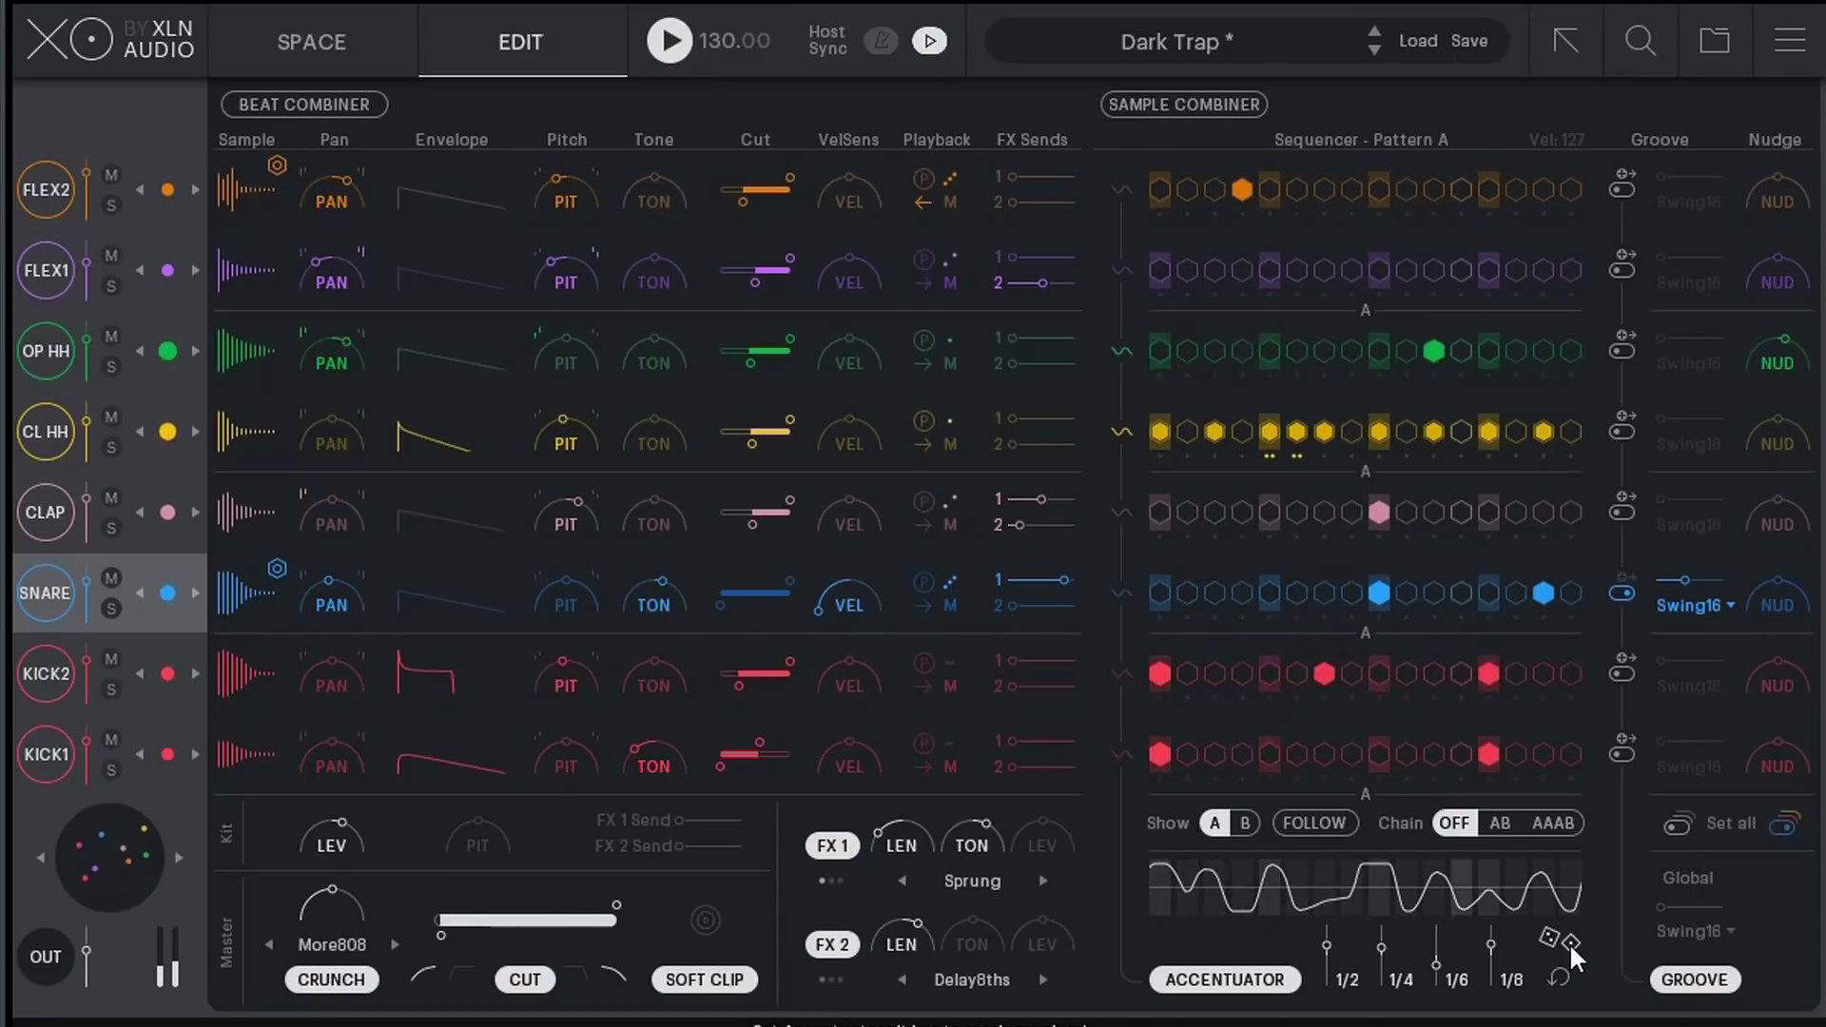
{"action": "key", "text": "space"}
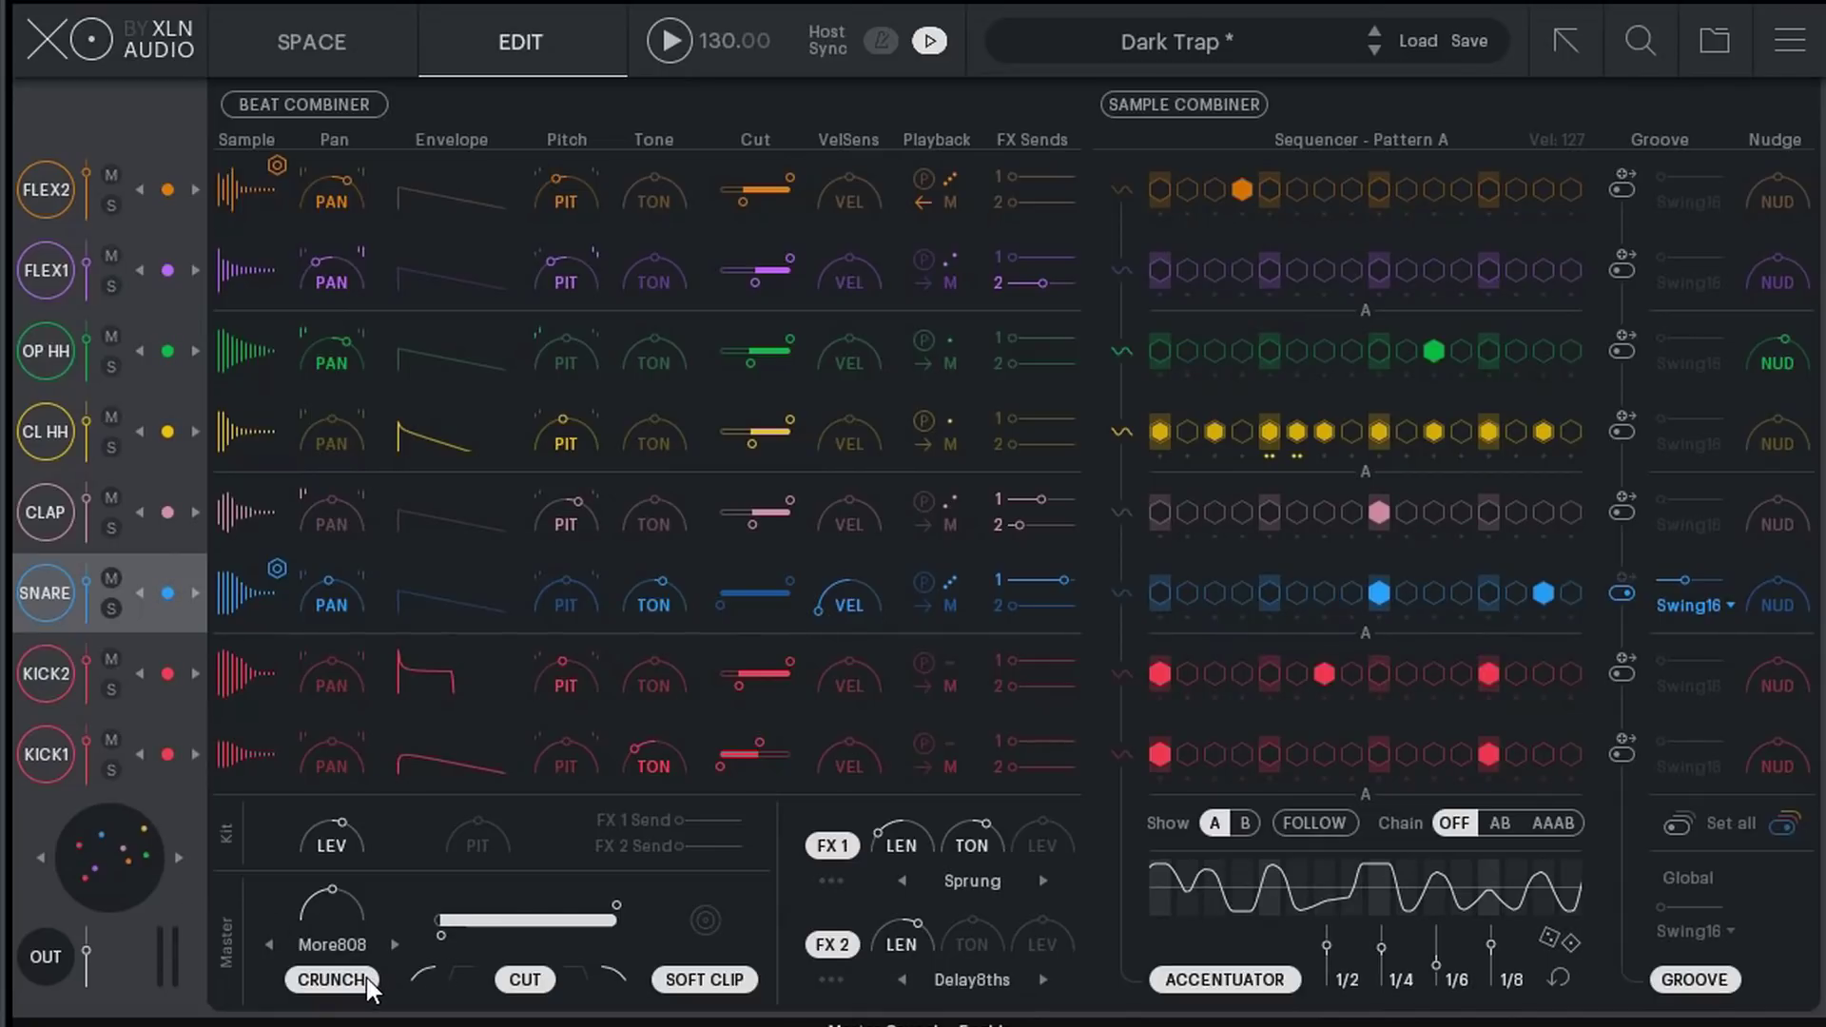
Bring up the Beat Combiner choices, then open the snare's Hot Swap browser and play the beat
{"action": "key", "text": "p"}
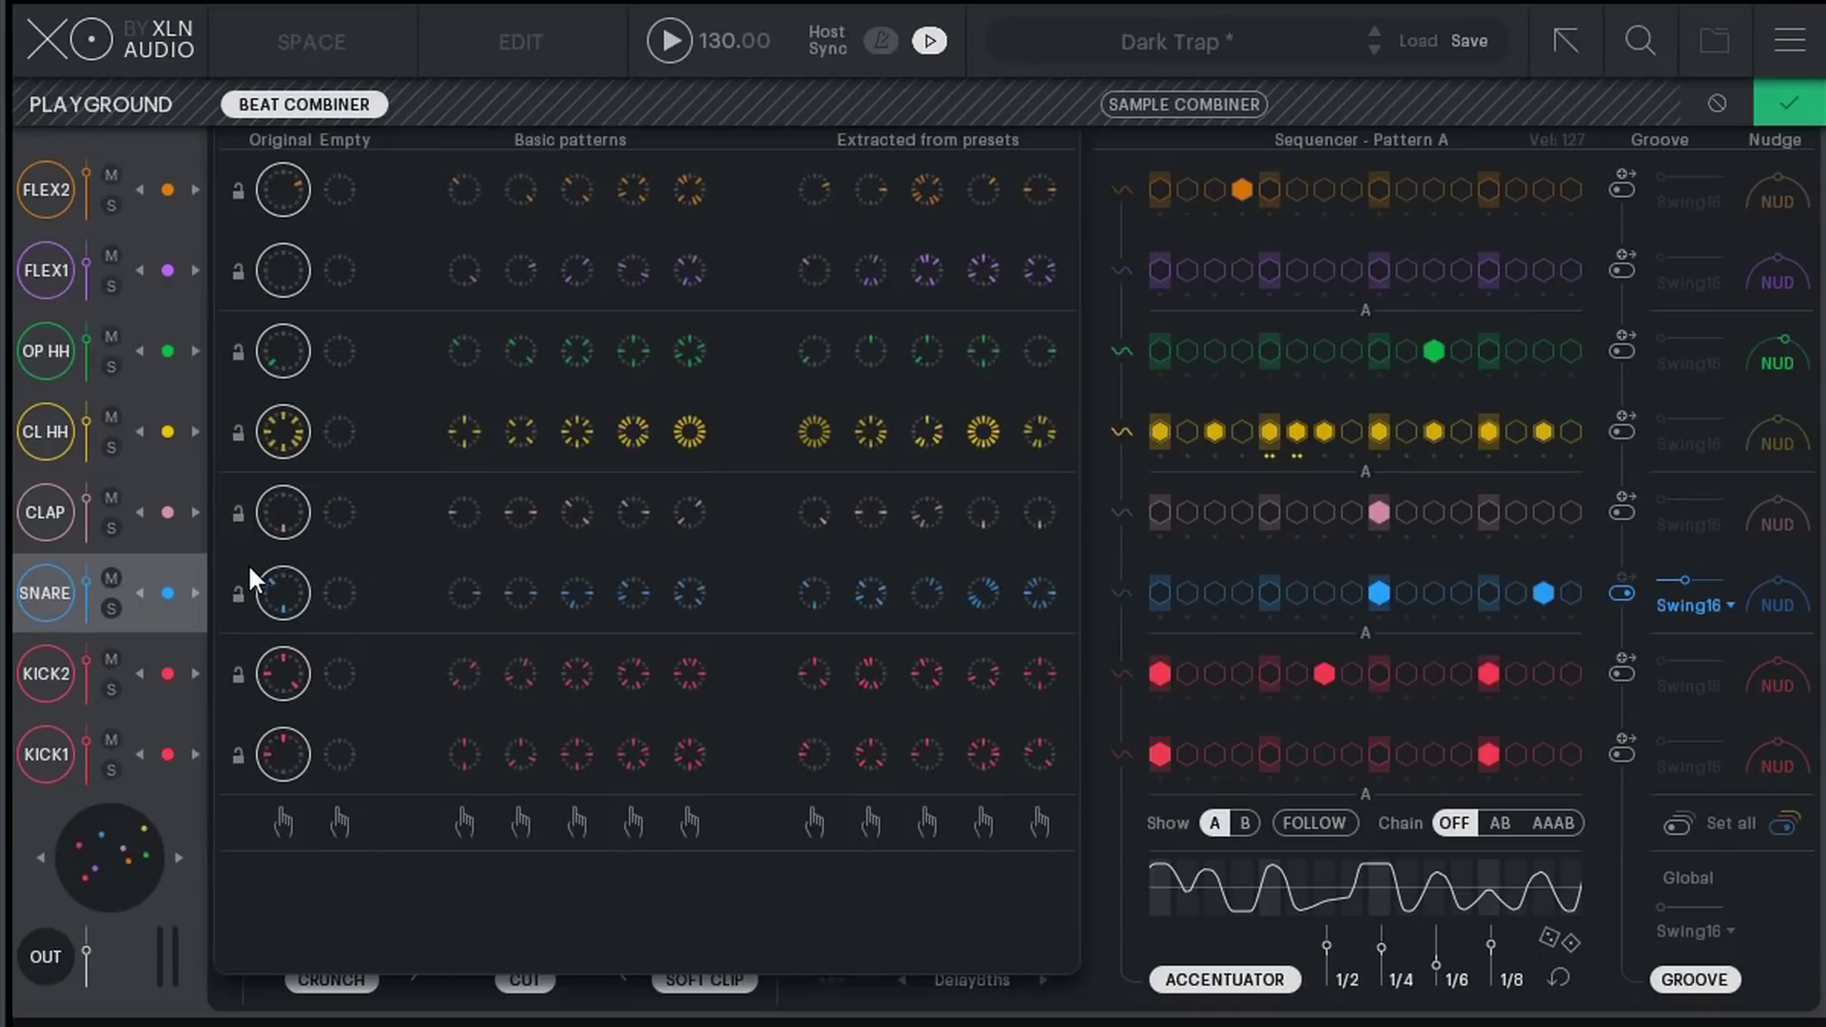
{"action": "left_click", "coordinate": [167, 593]}
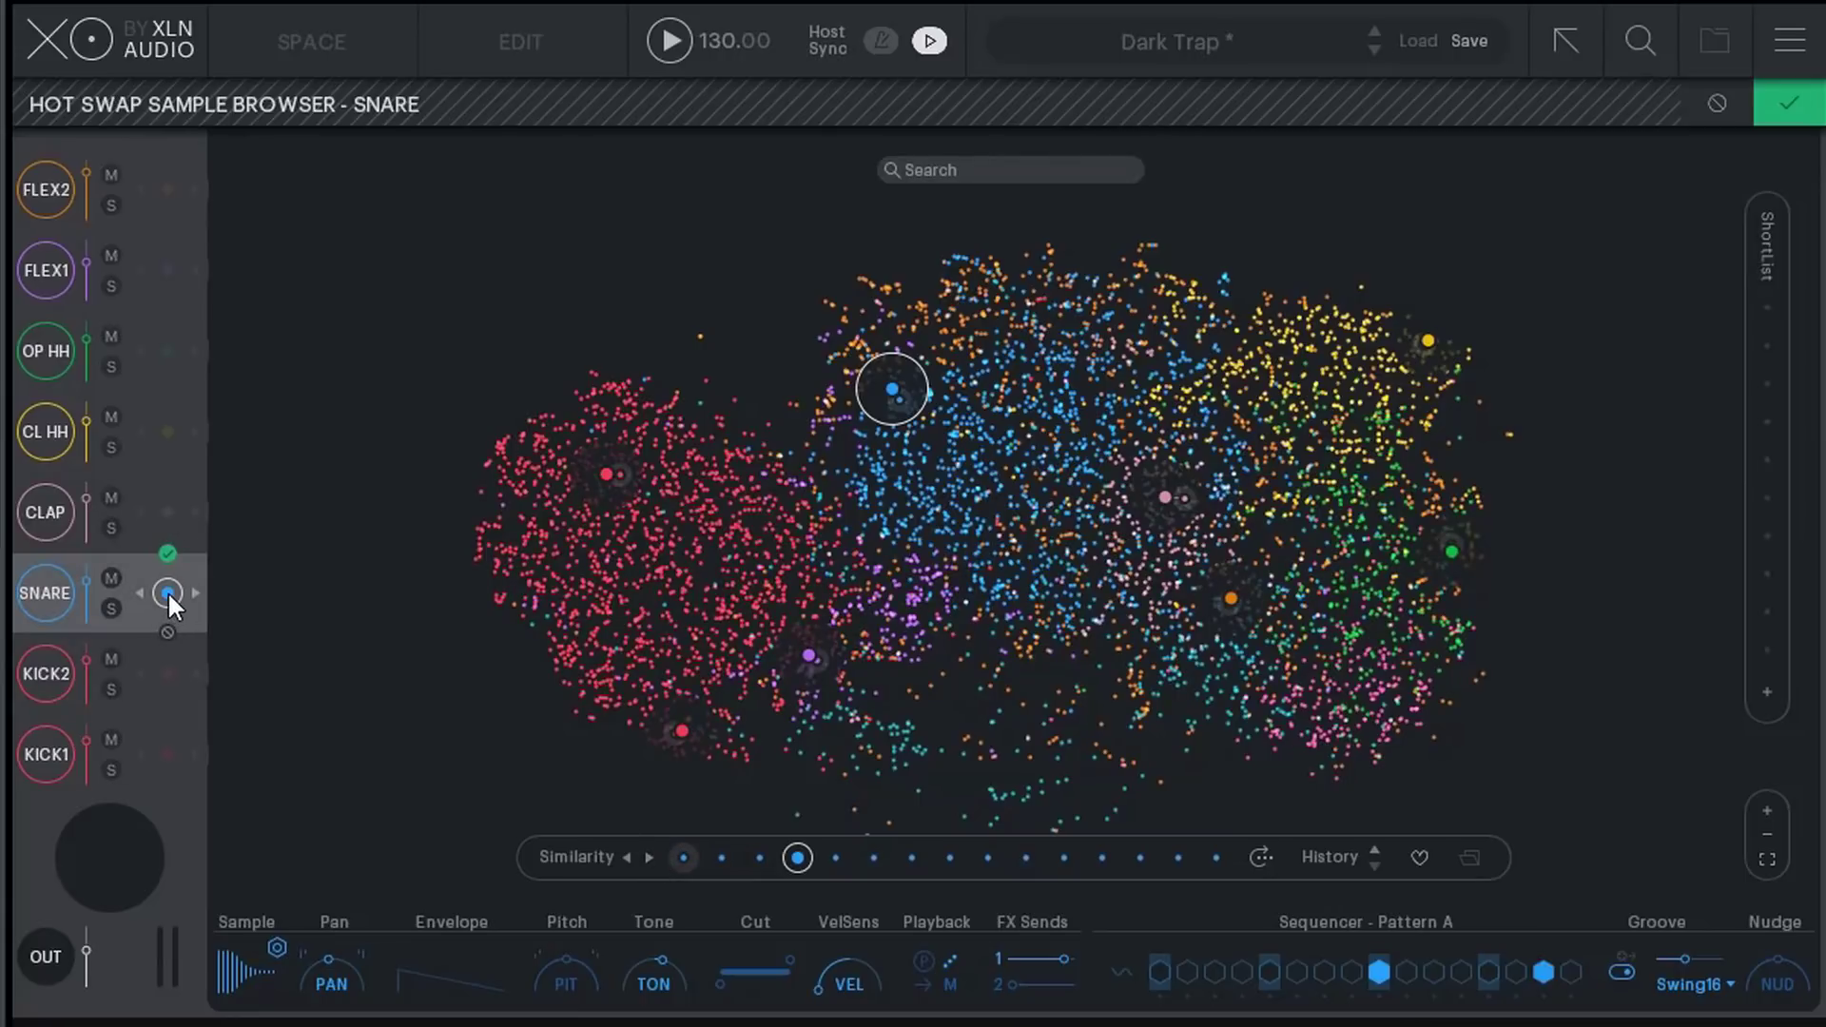
{"action": "key", "text": "space"}
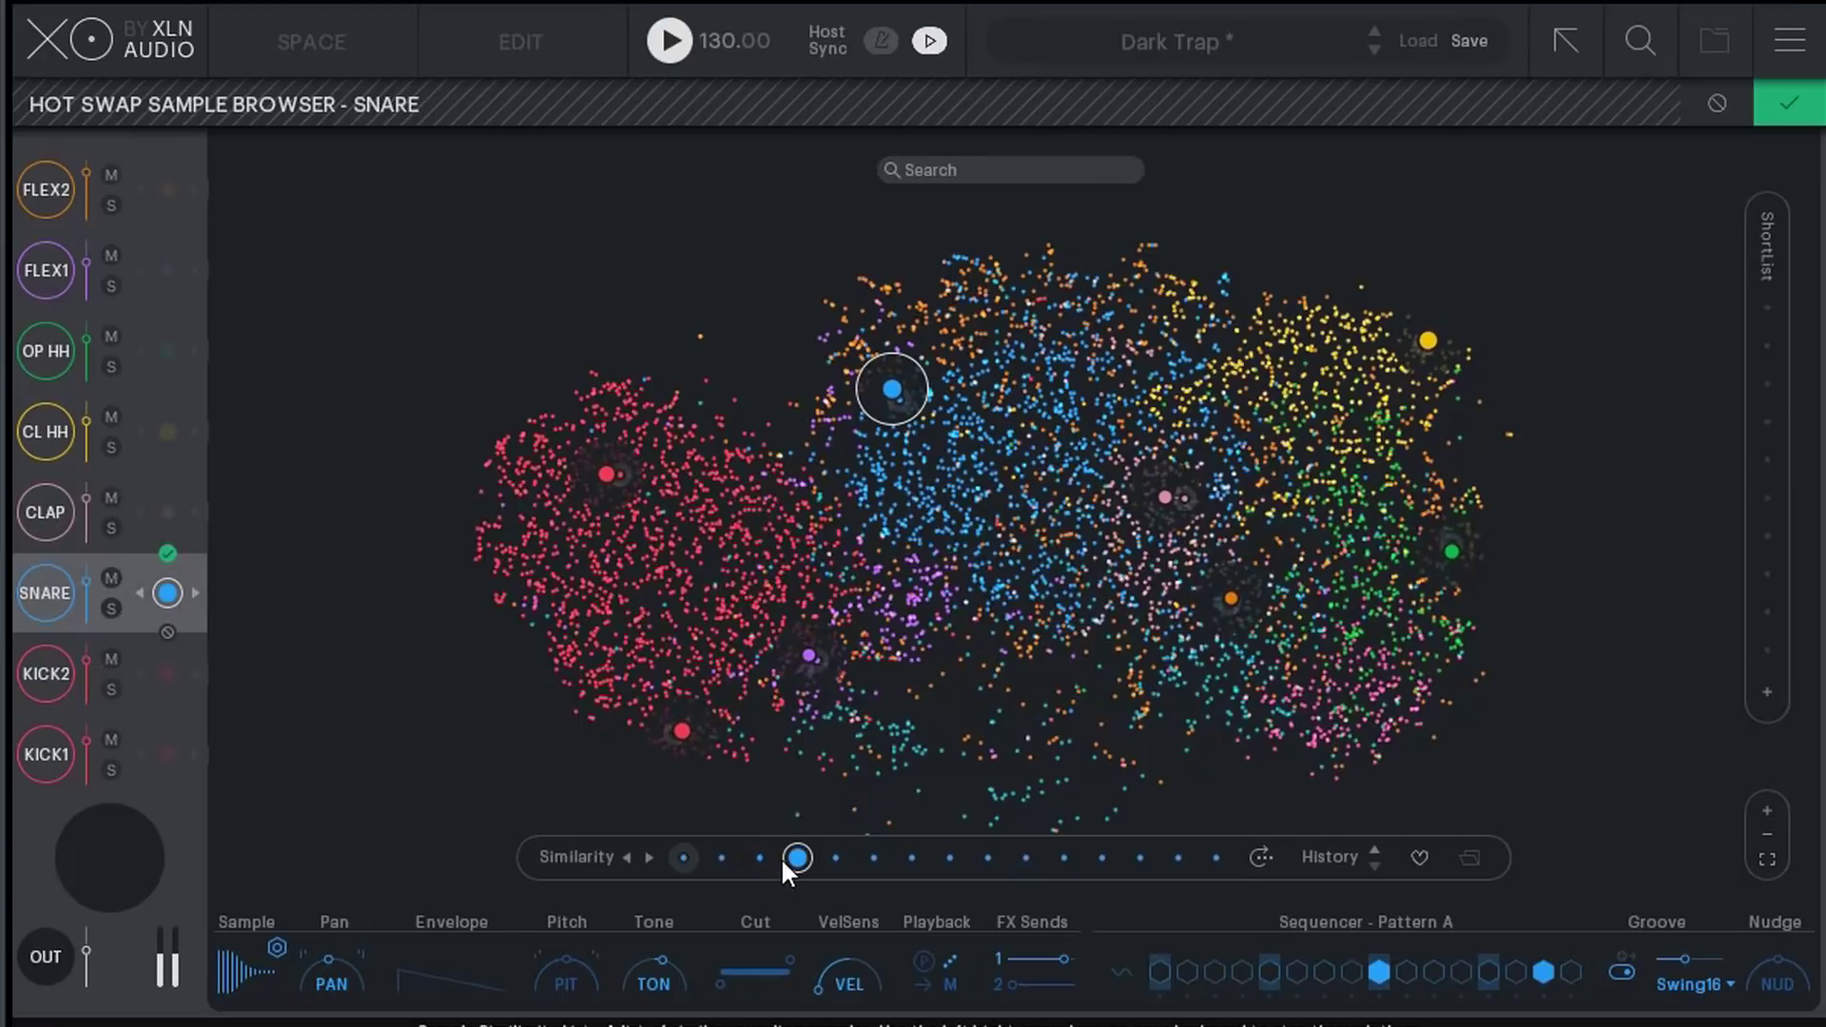
{"action": "key", "text": "space"}
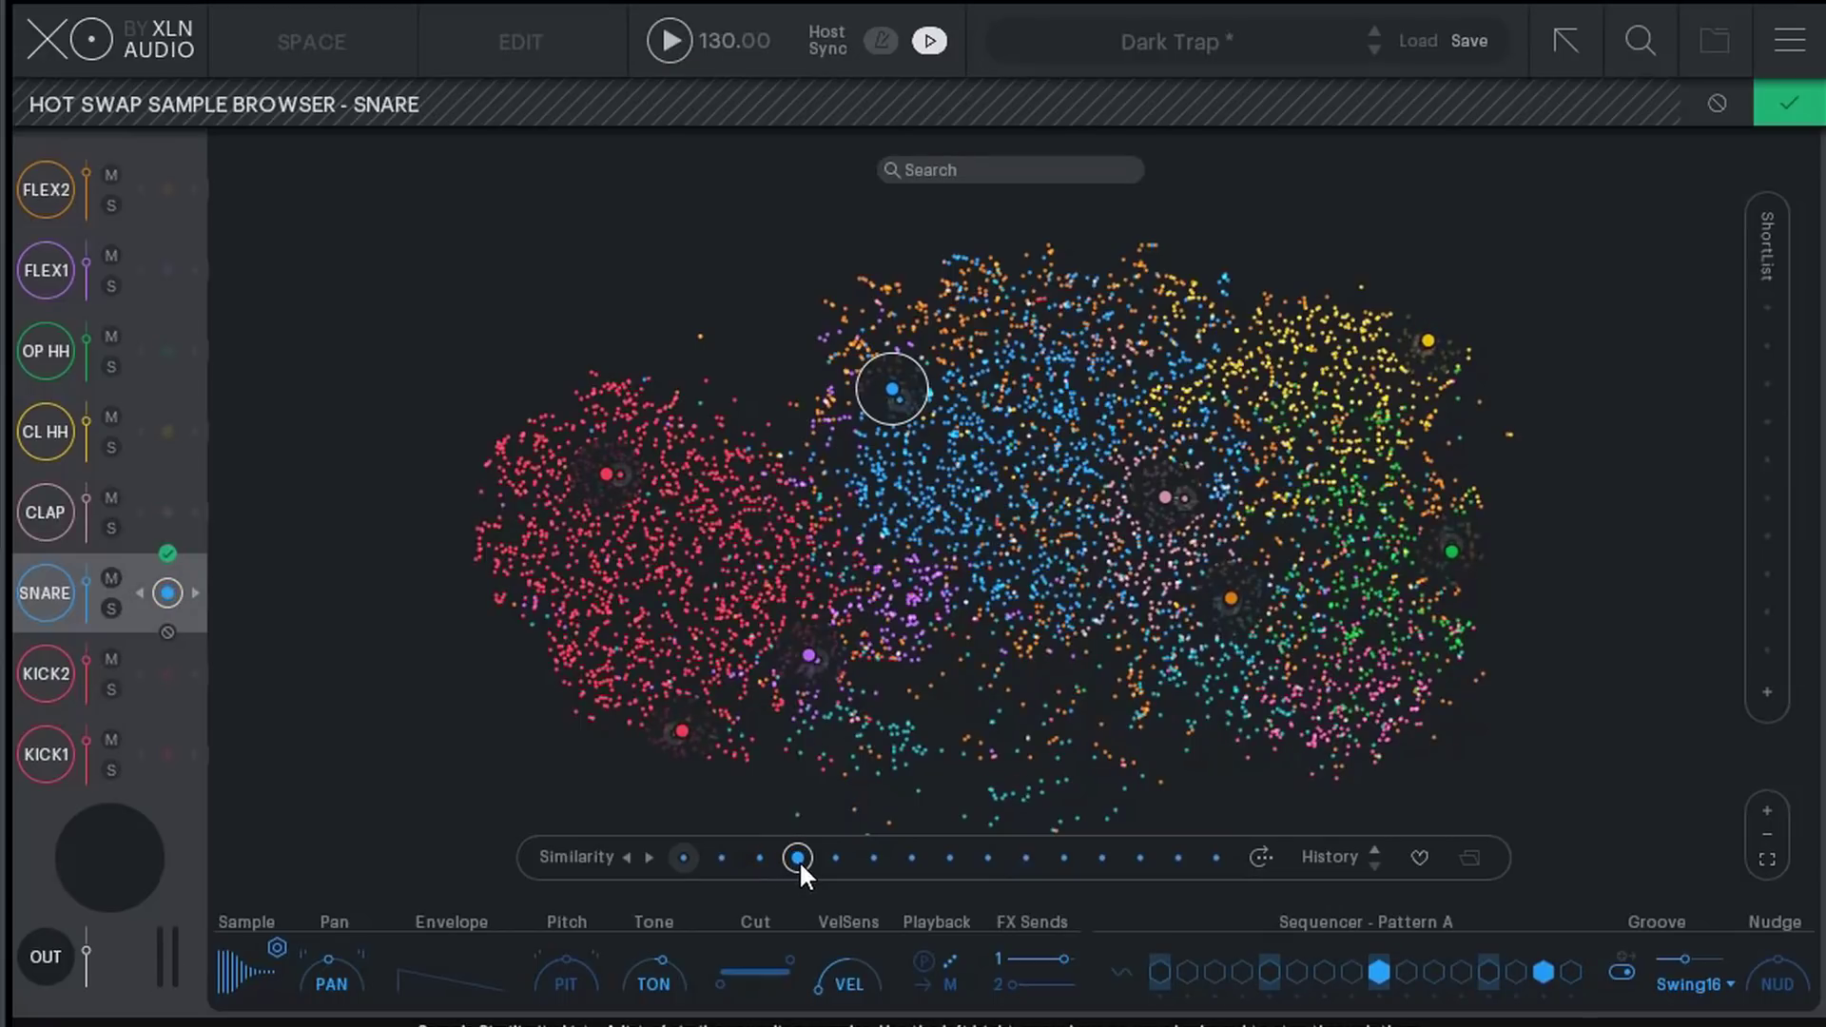
{"action": "key", "text": "space"}
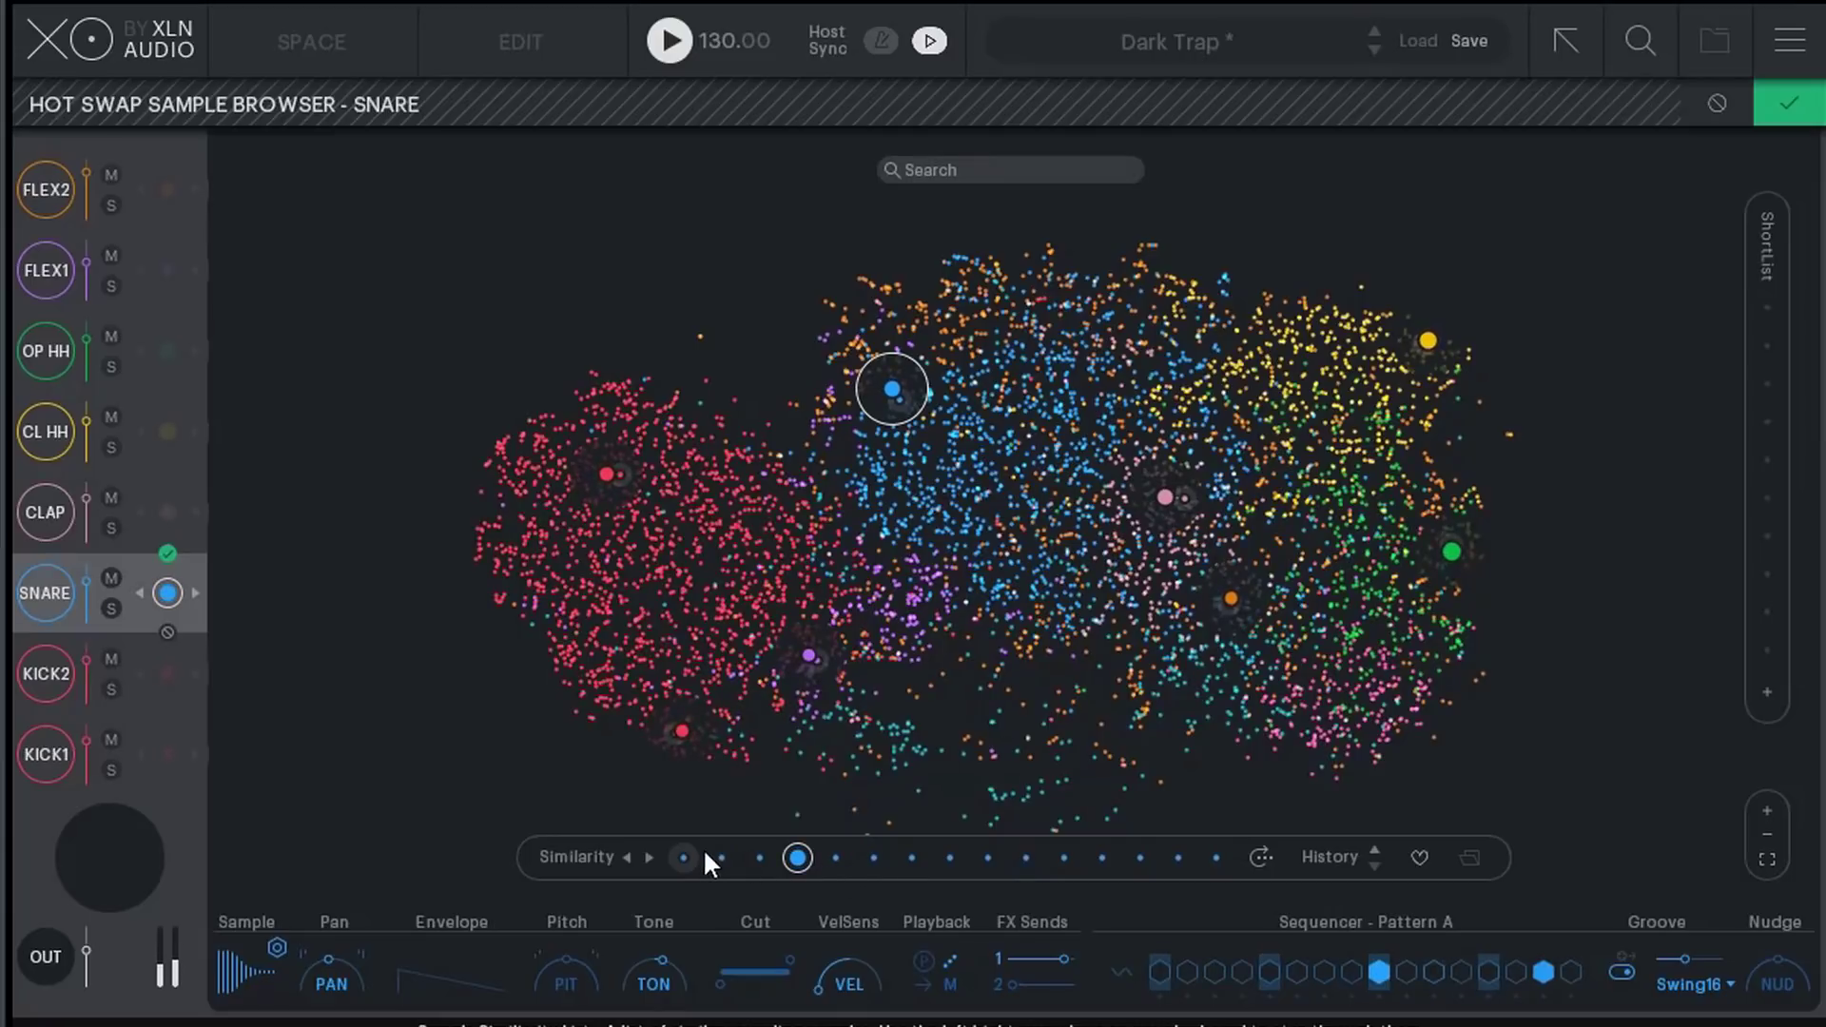
Step through seven similar snare samples, then pick a different snare on the map
{"action": "left_click", "coordinate": [650, 855]}
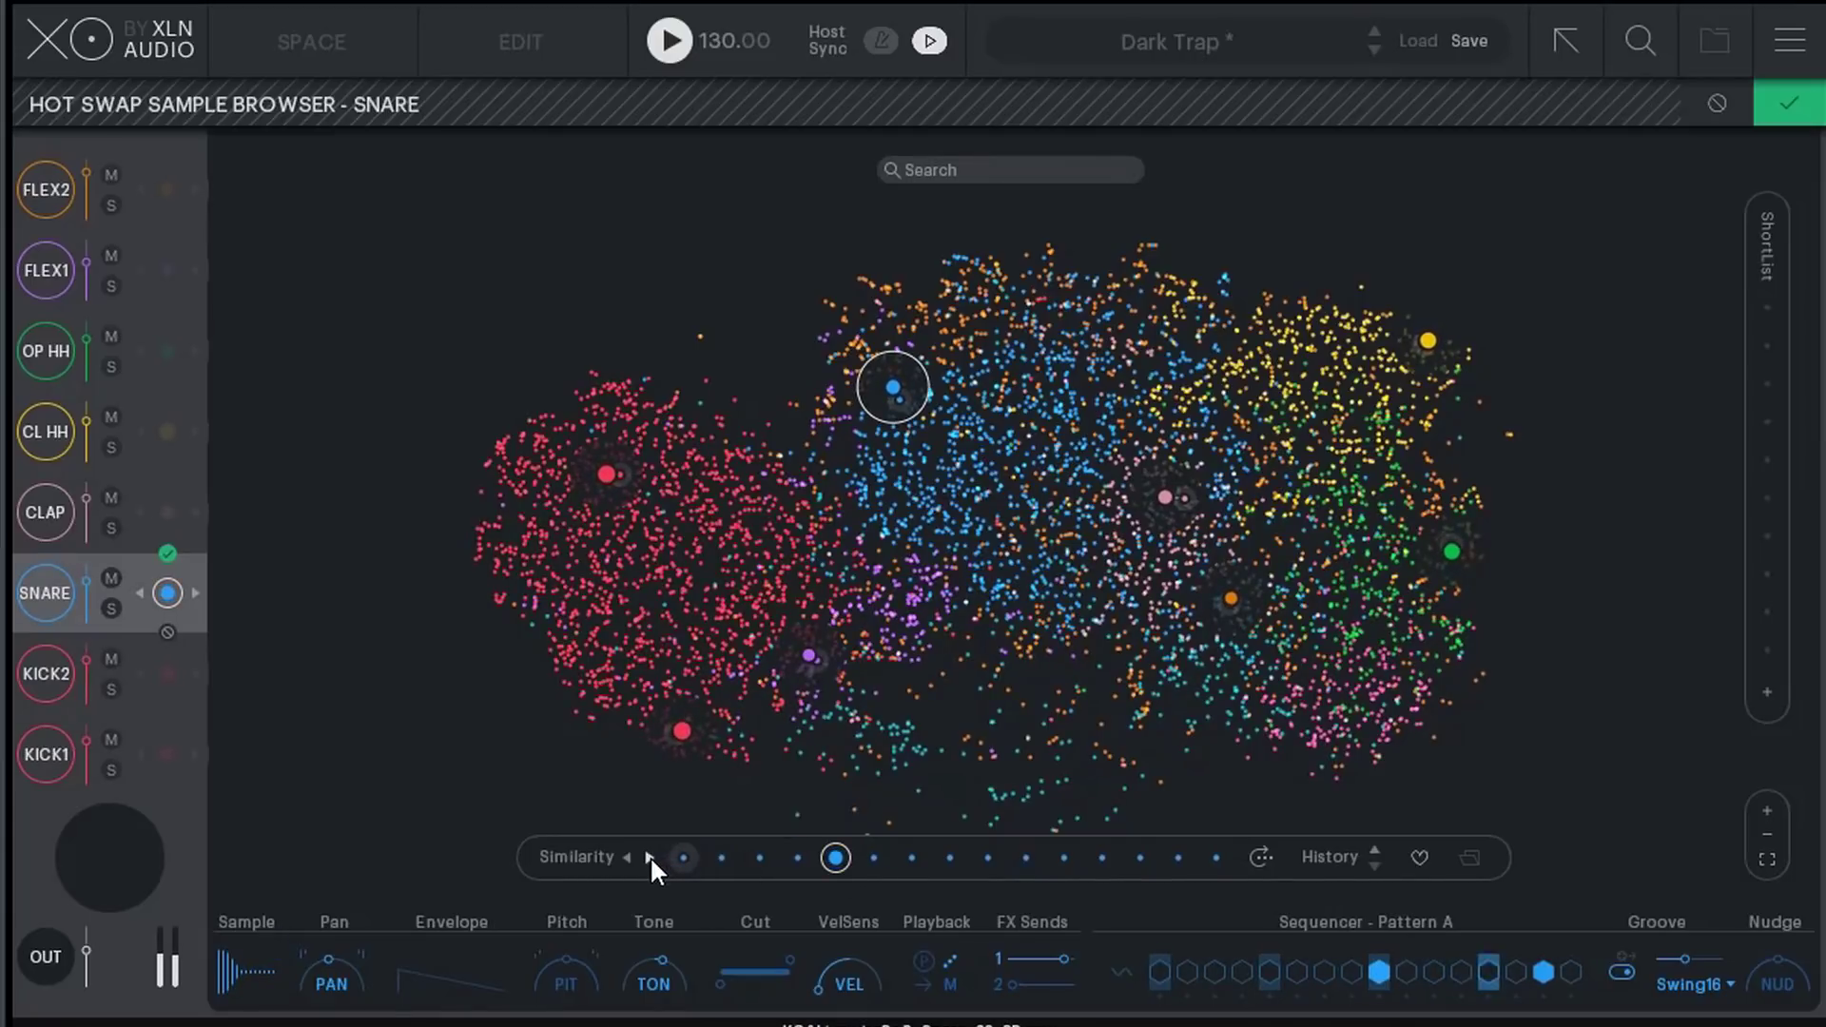
{"action": "left_click", "coordinate": [649, 856]}
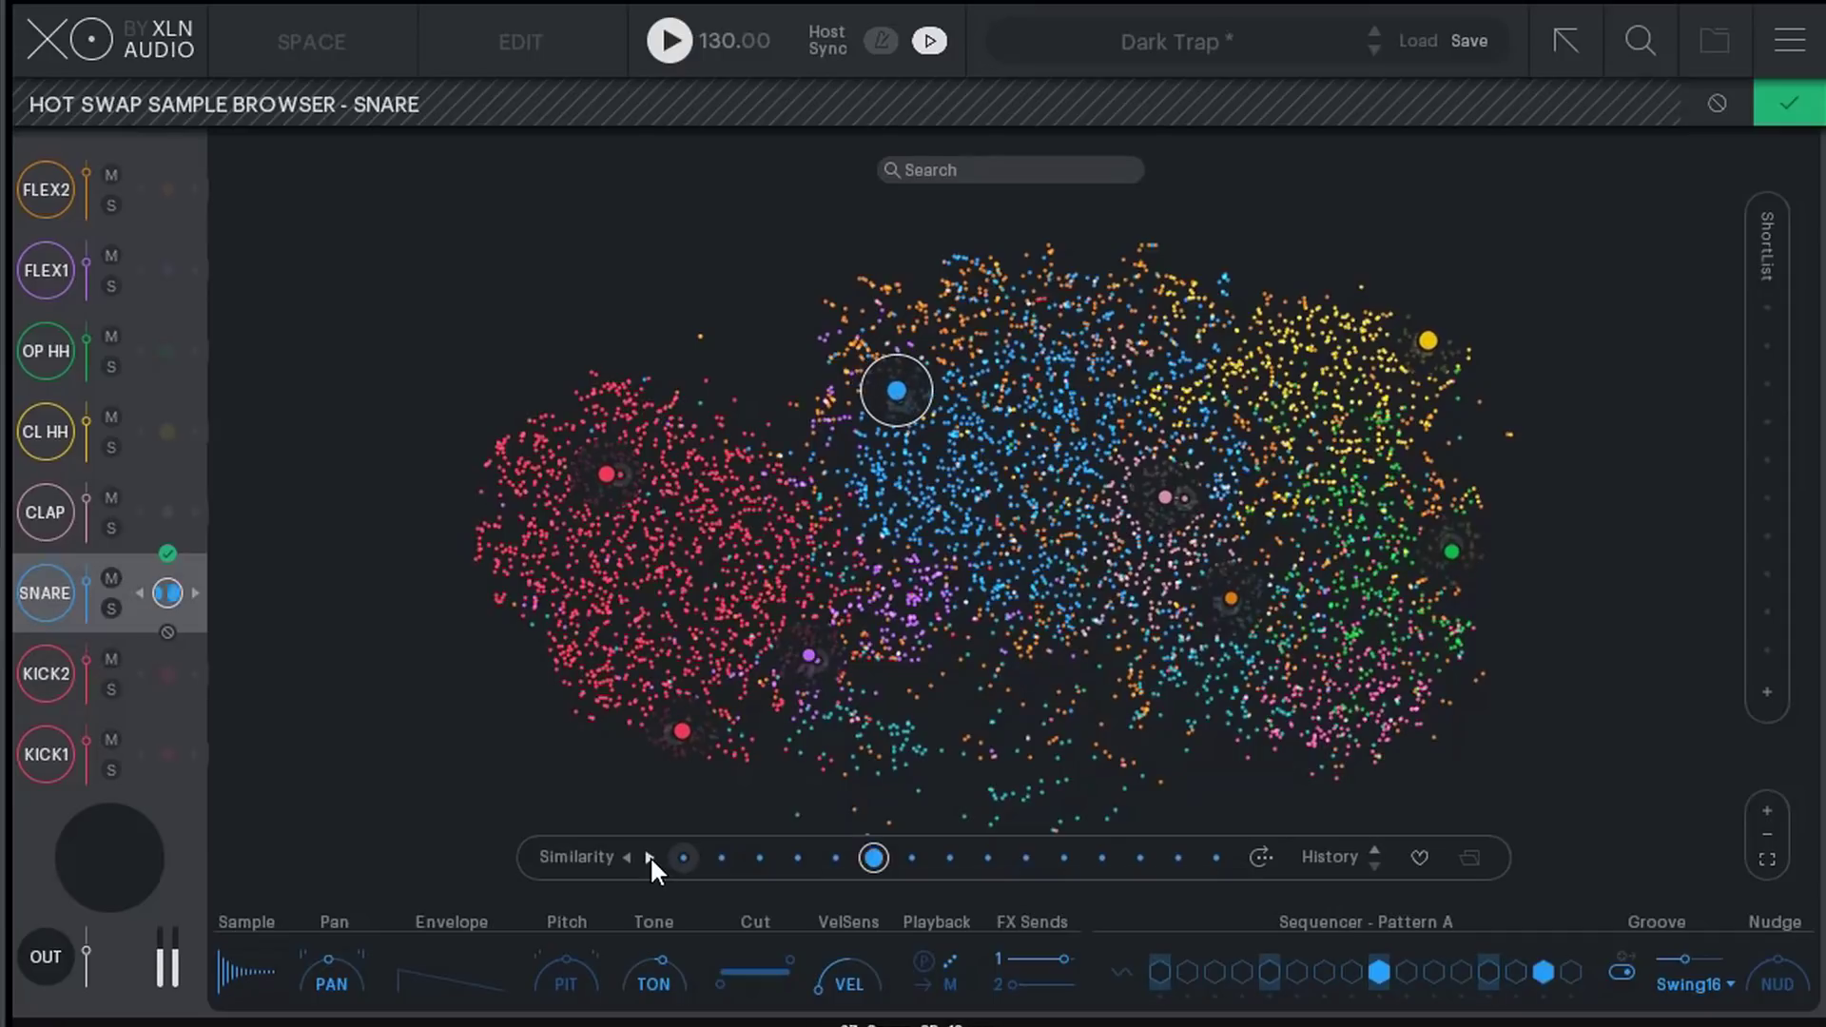
{"action": "left_click", "coordinate": [649, 855]}
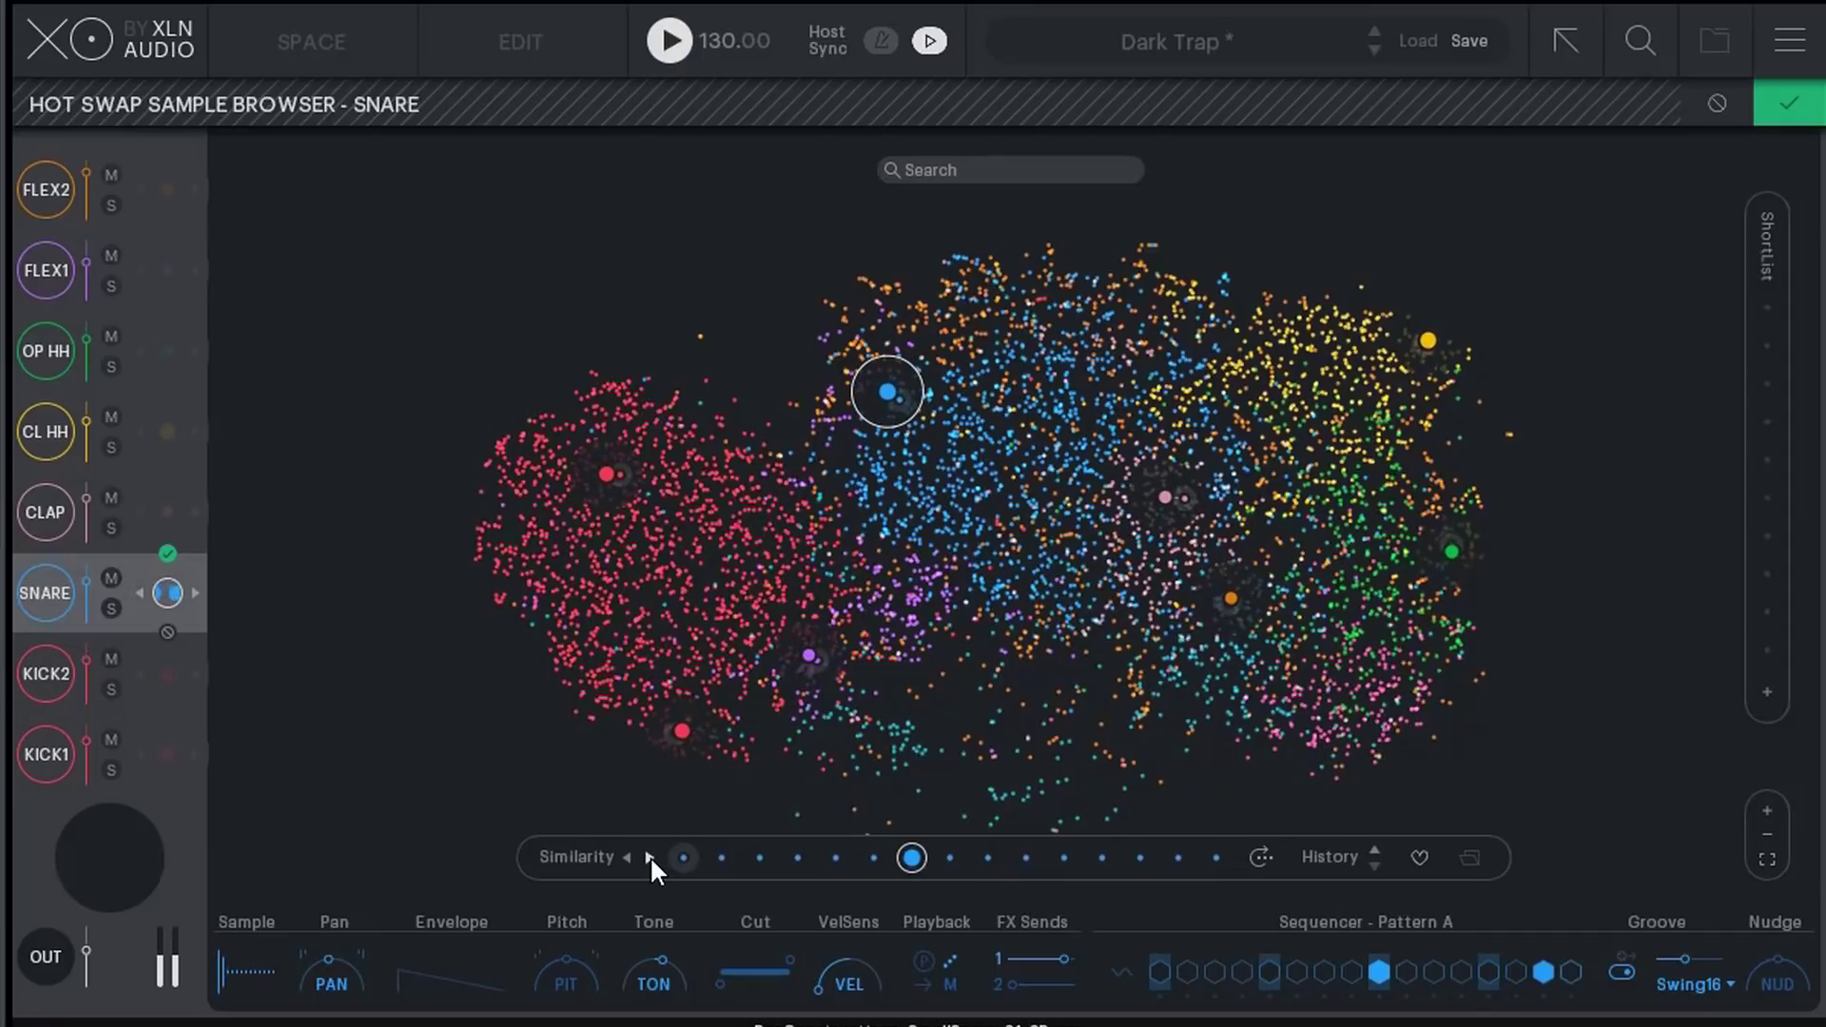
{"action": "left_click", "coordinate": [649, 856]}
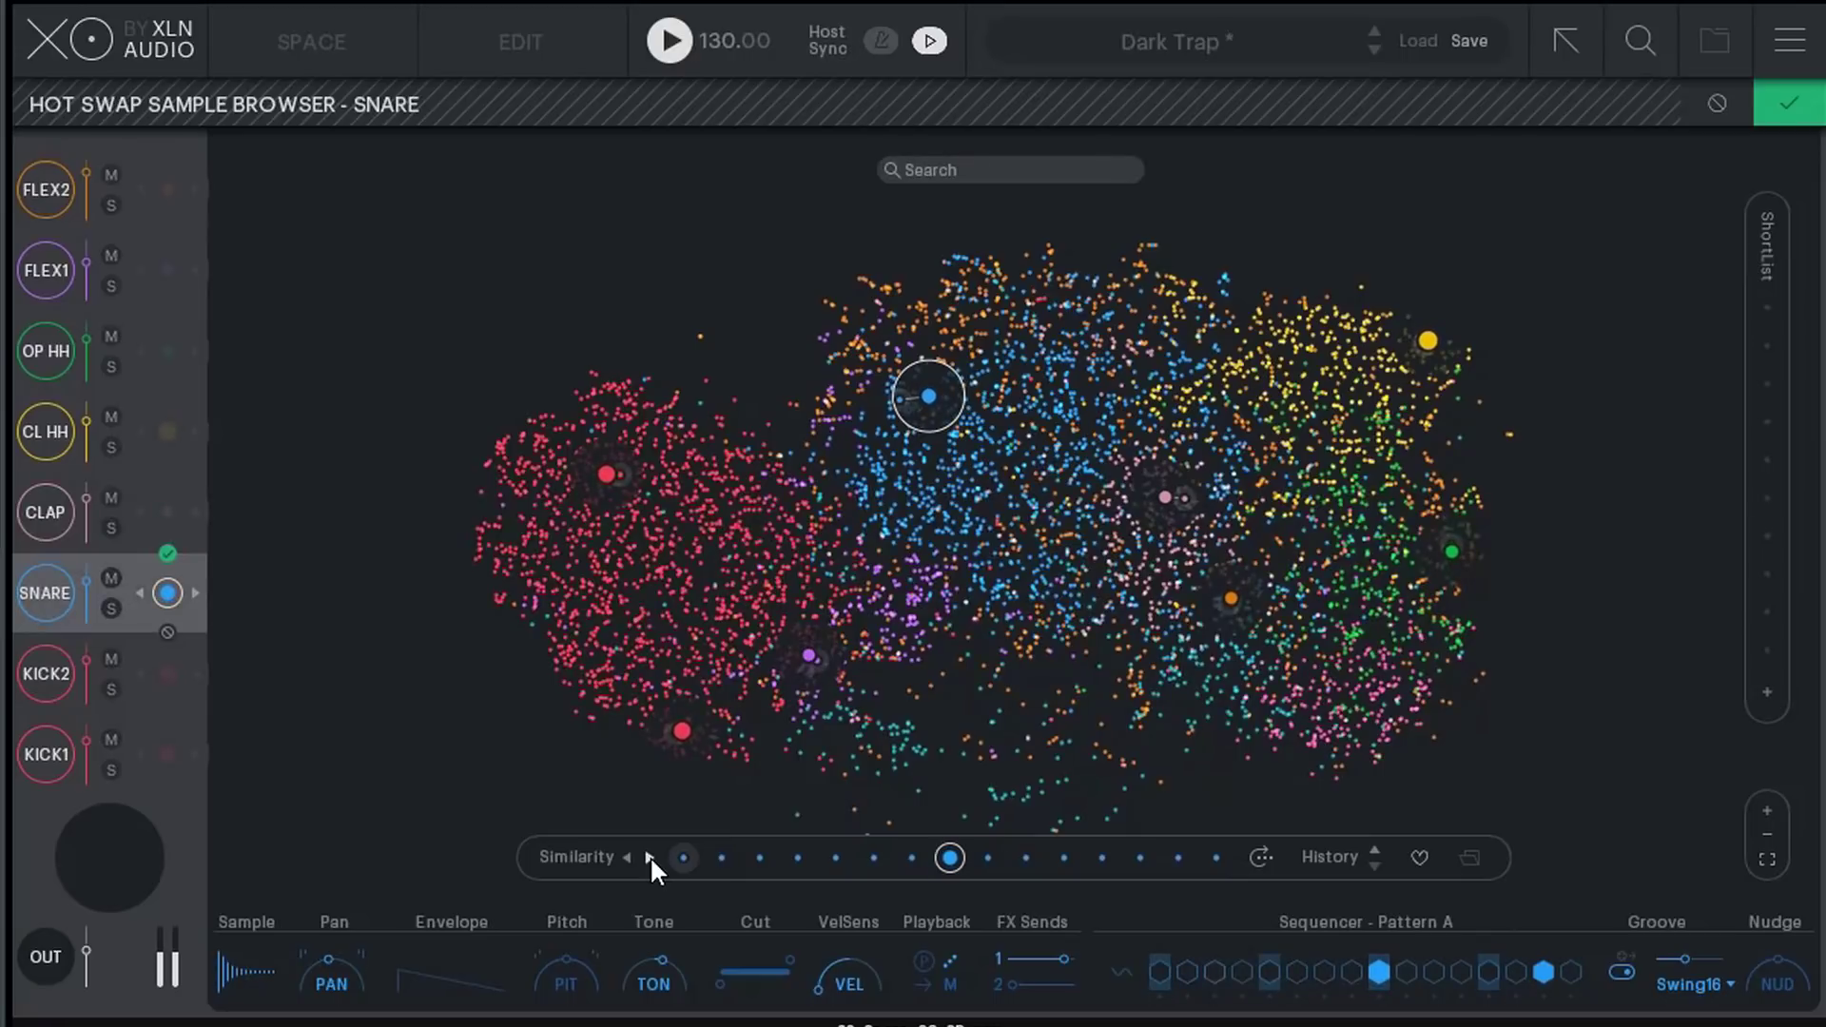
{"action": "left_click", "coordinate": [649, 856]}
{"action": "left_click", "coordinate": [649, 856]}
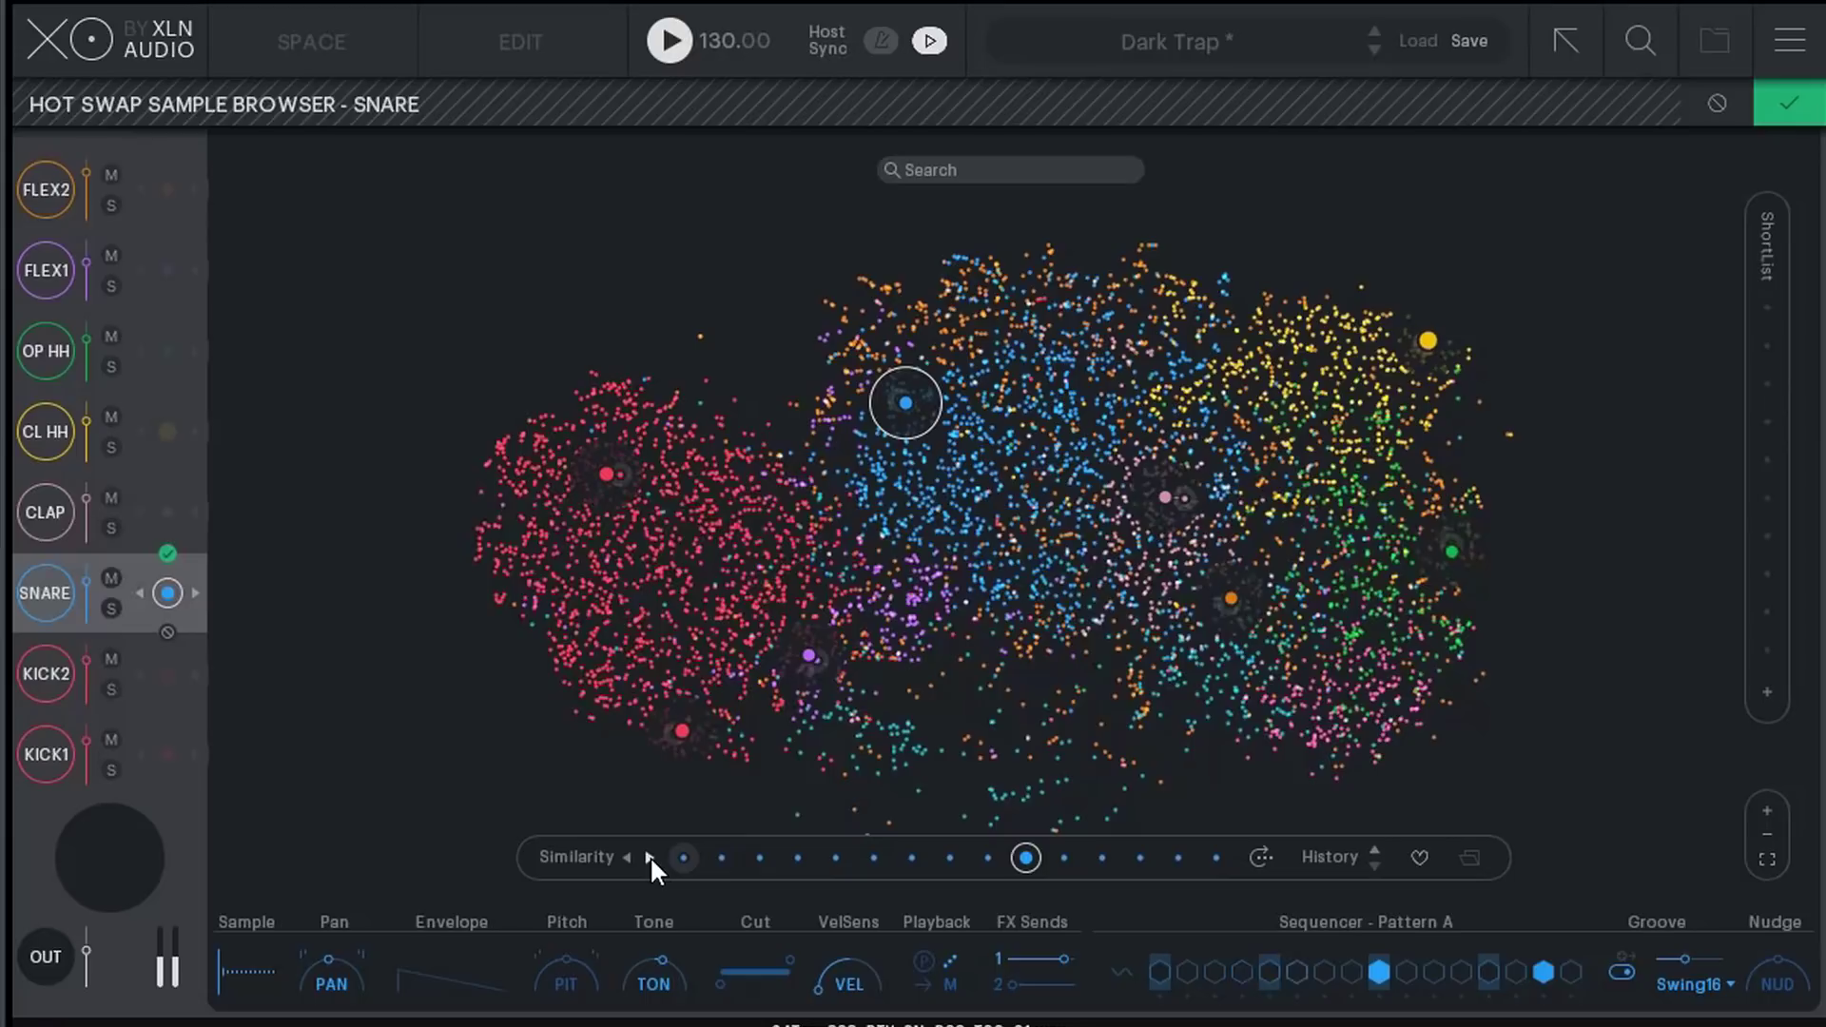
{"action": "left_click", "coordinate": [649, 856]}
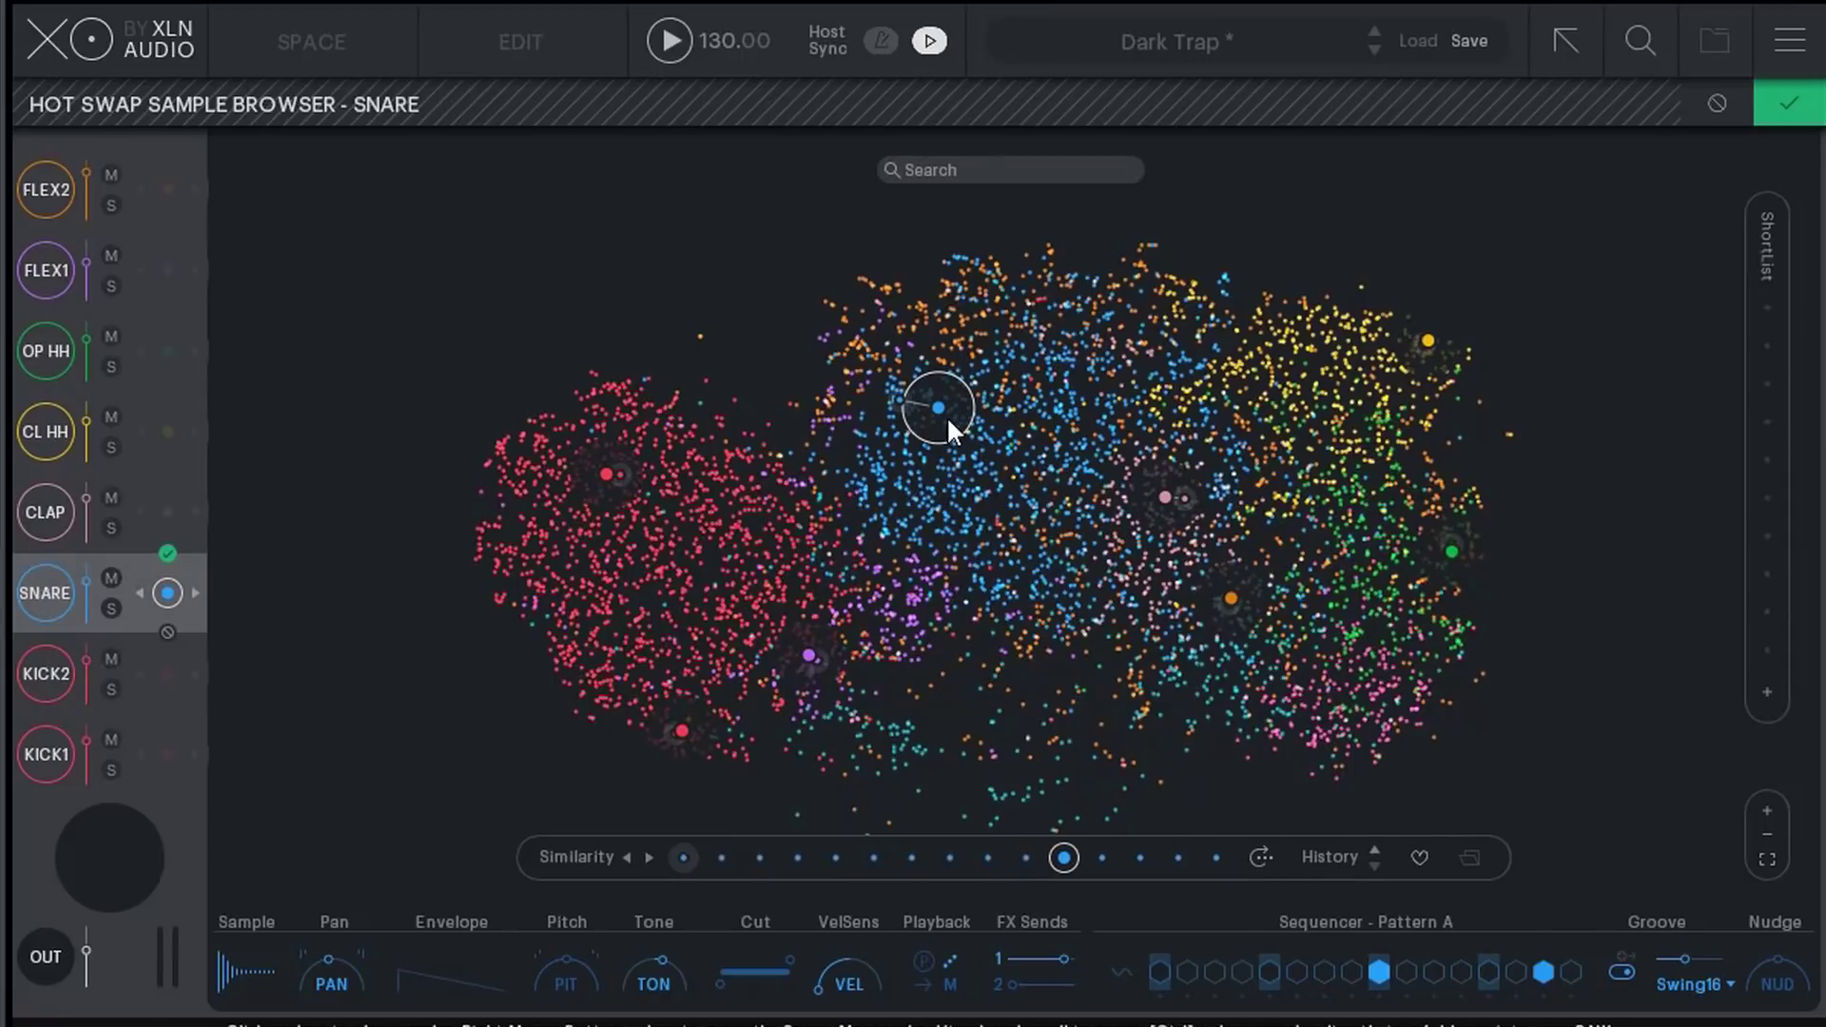
{"action": "left_click_drag", "start_coordinate": [945, 415], "coordinate": [997, 449]}
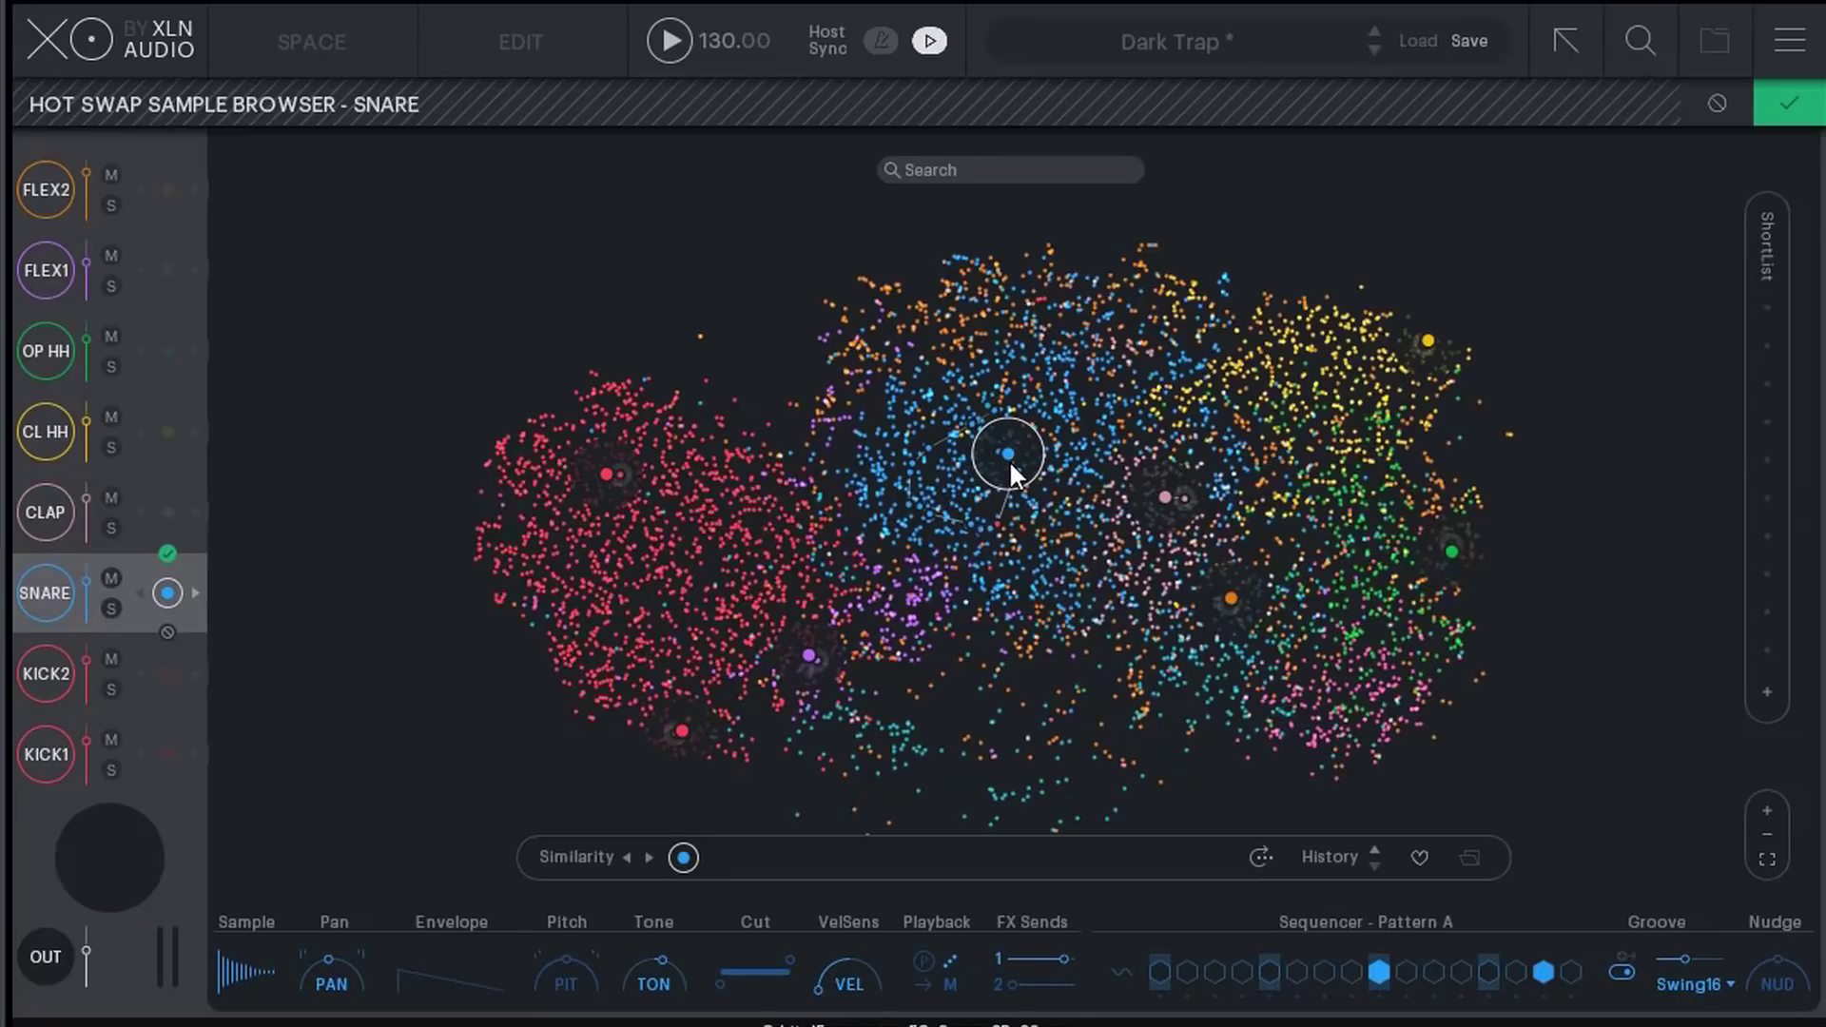
Preview the beat with the new snare and accept it, closing the Hot Swap browser
{"action": "key", "text": "space"}
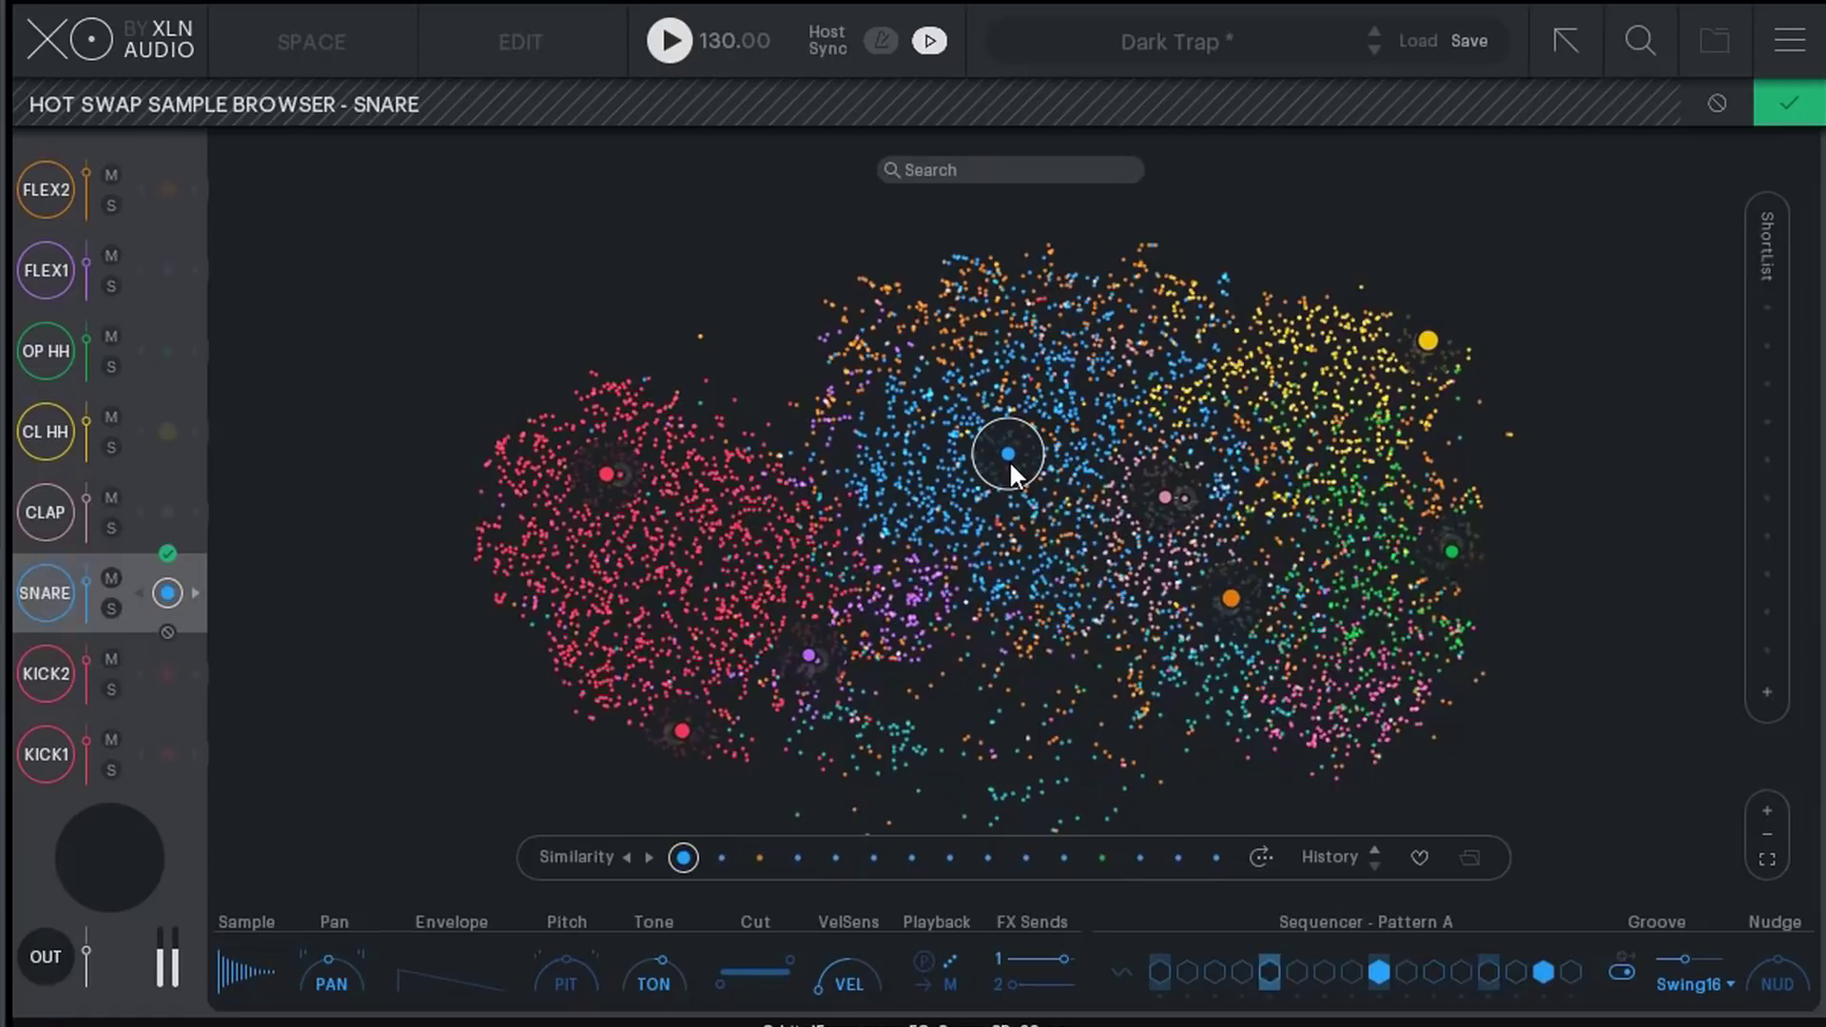
{"action": "key", "text": "space"}
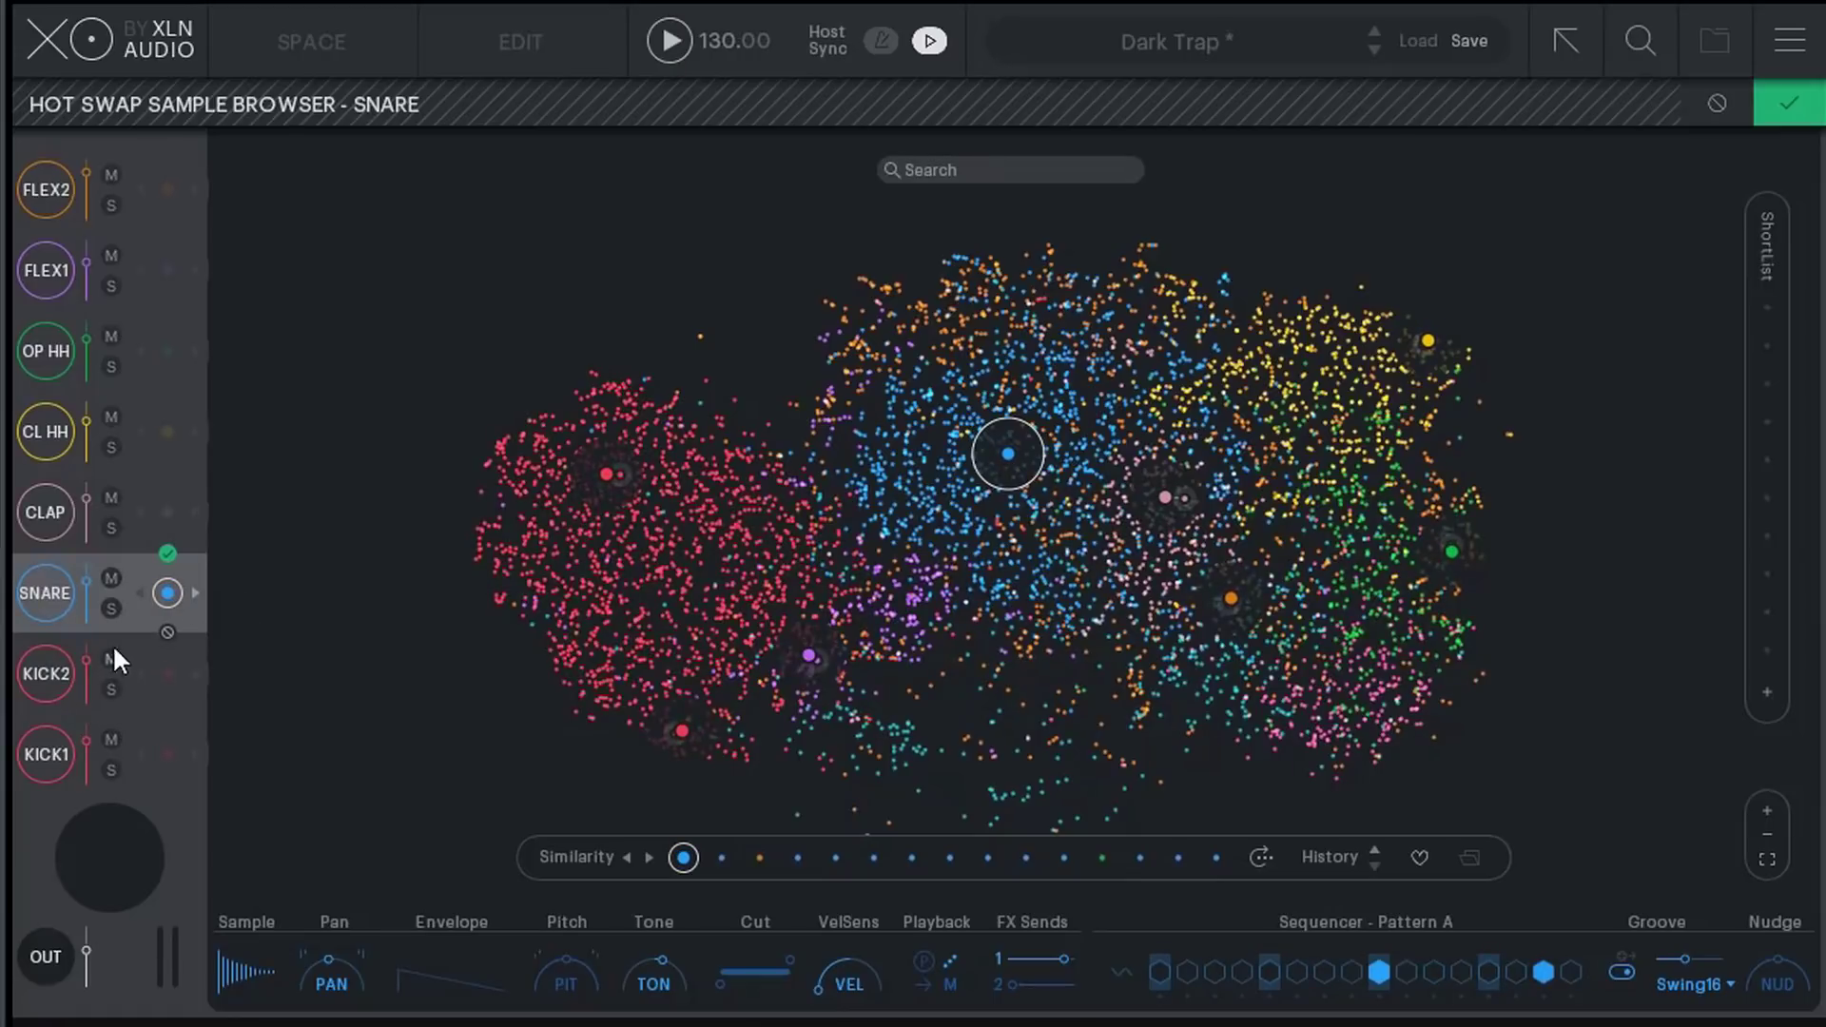
{"action": "left_click", "coordinate": [167, 592]}
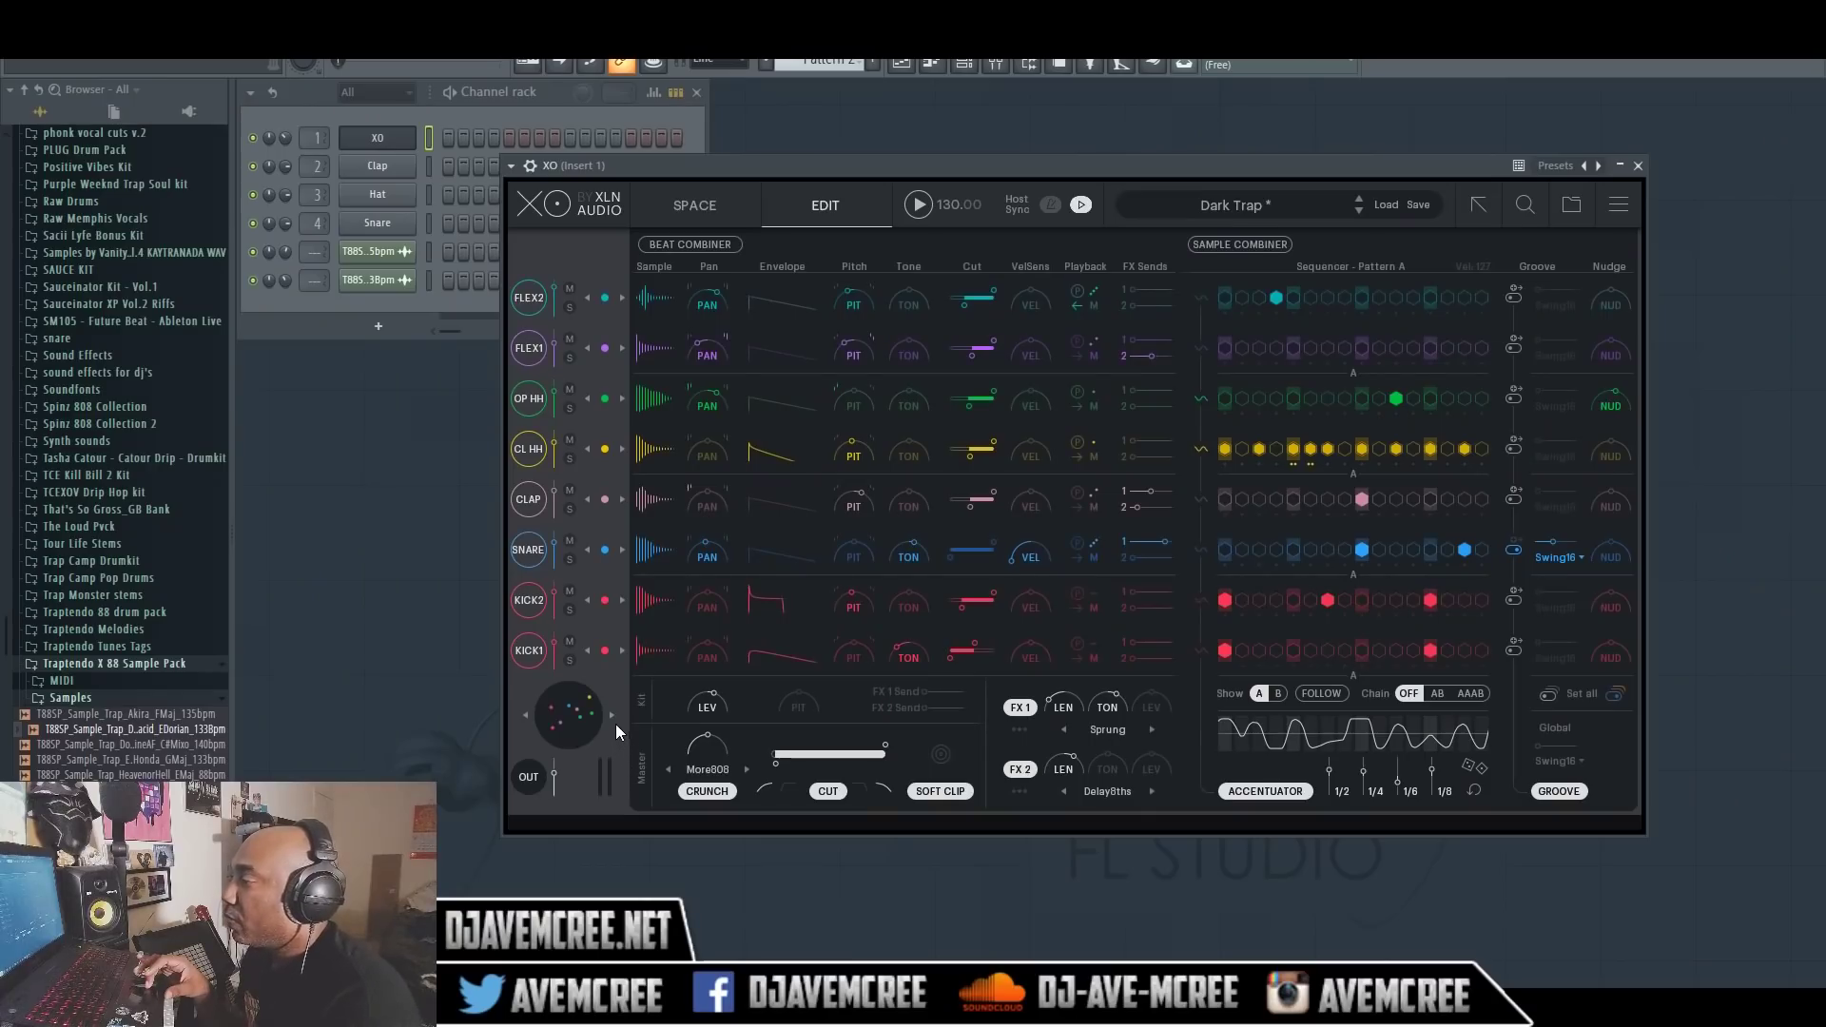
Swap through four similar-sounding kit variations during playback, keeping the last one
{"action": "left_click", "coordinate": [610, 713]}
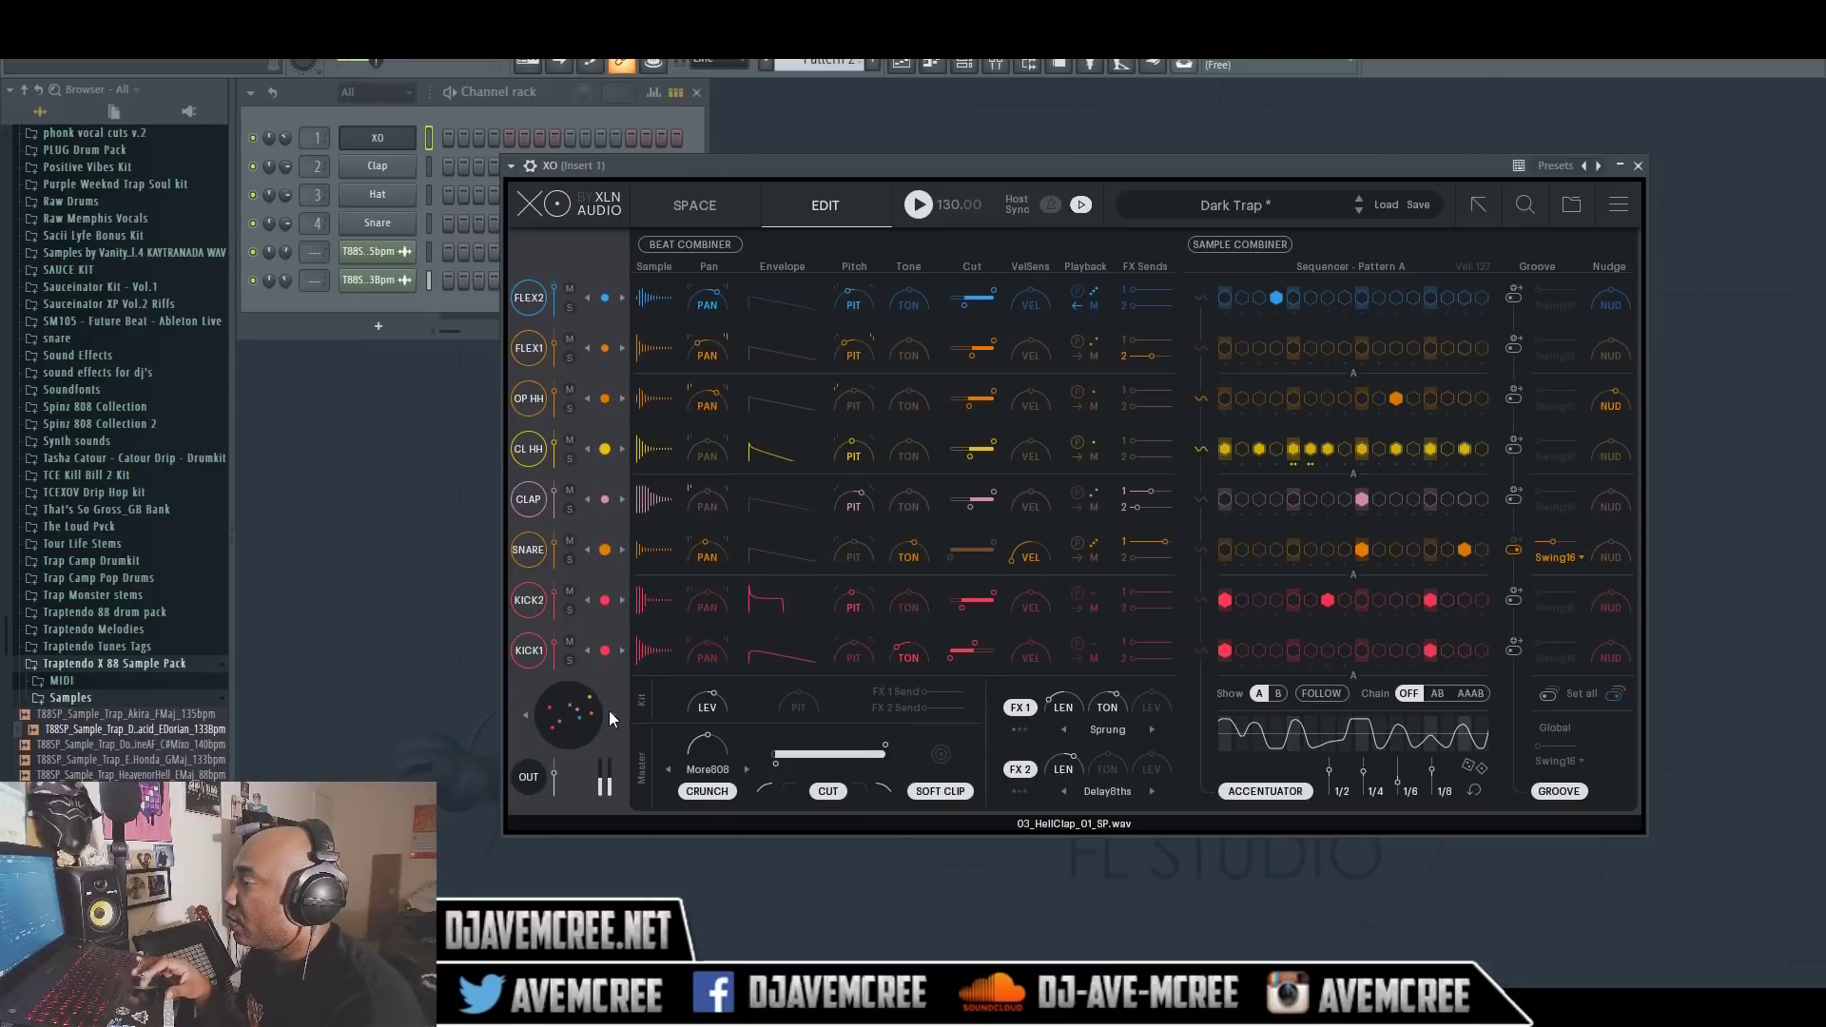
{"action": "left_click", "coordinate": [609, 710]}
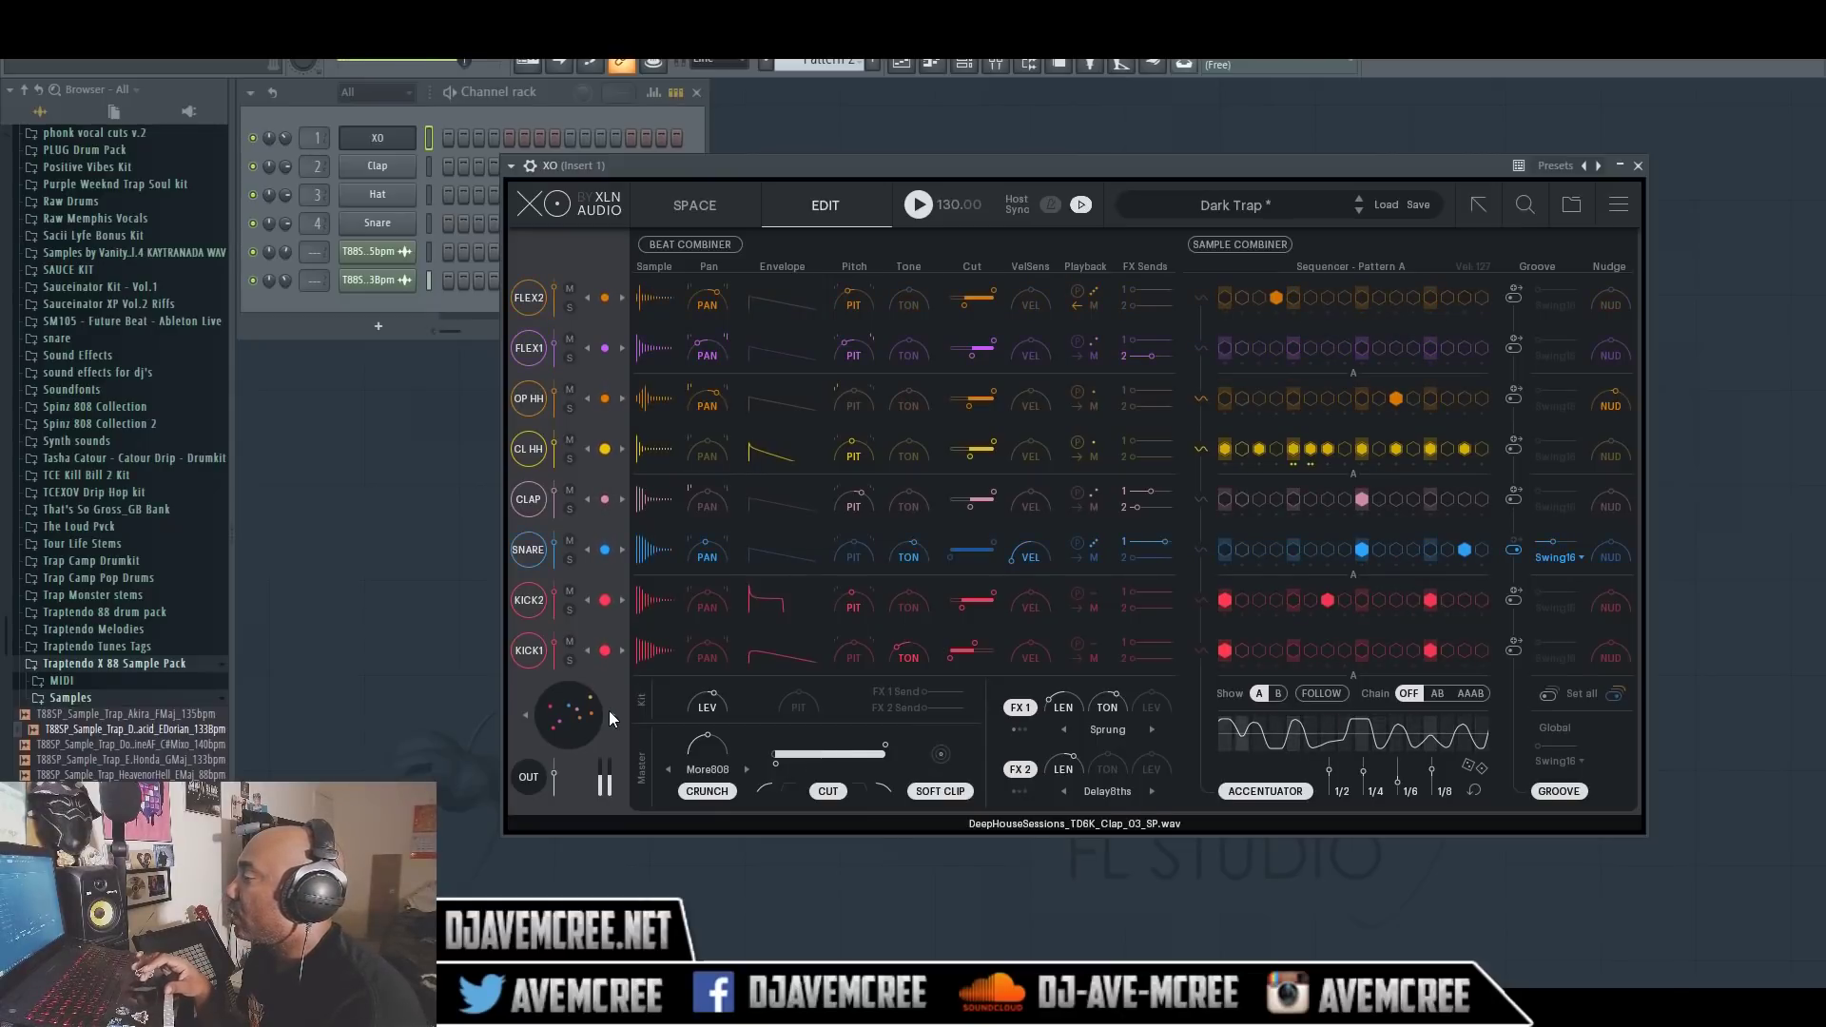
{"action": "left_click", "coordinate": [609, 711]}
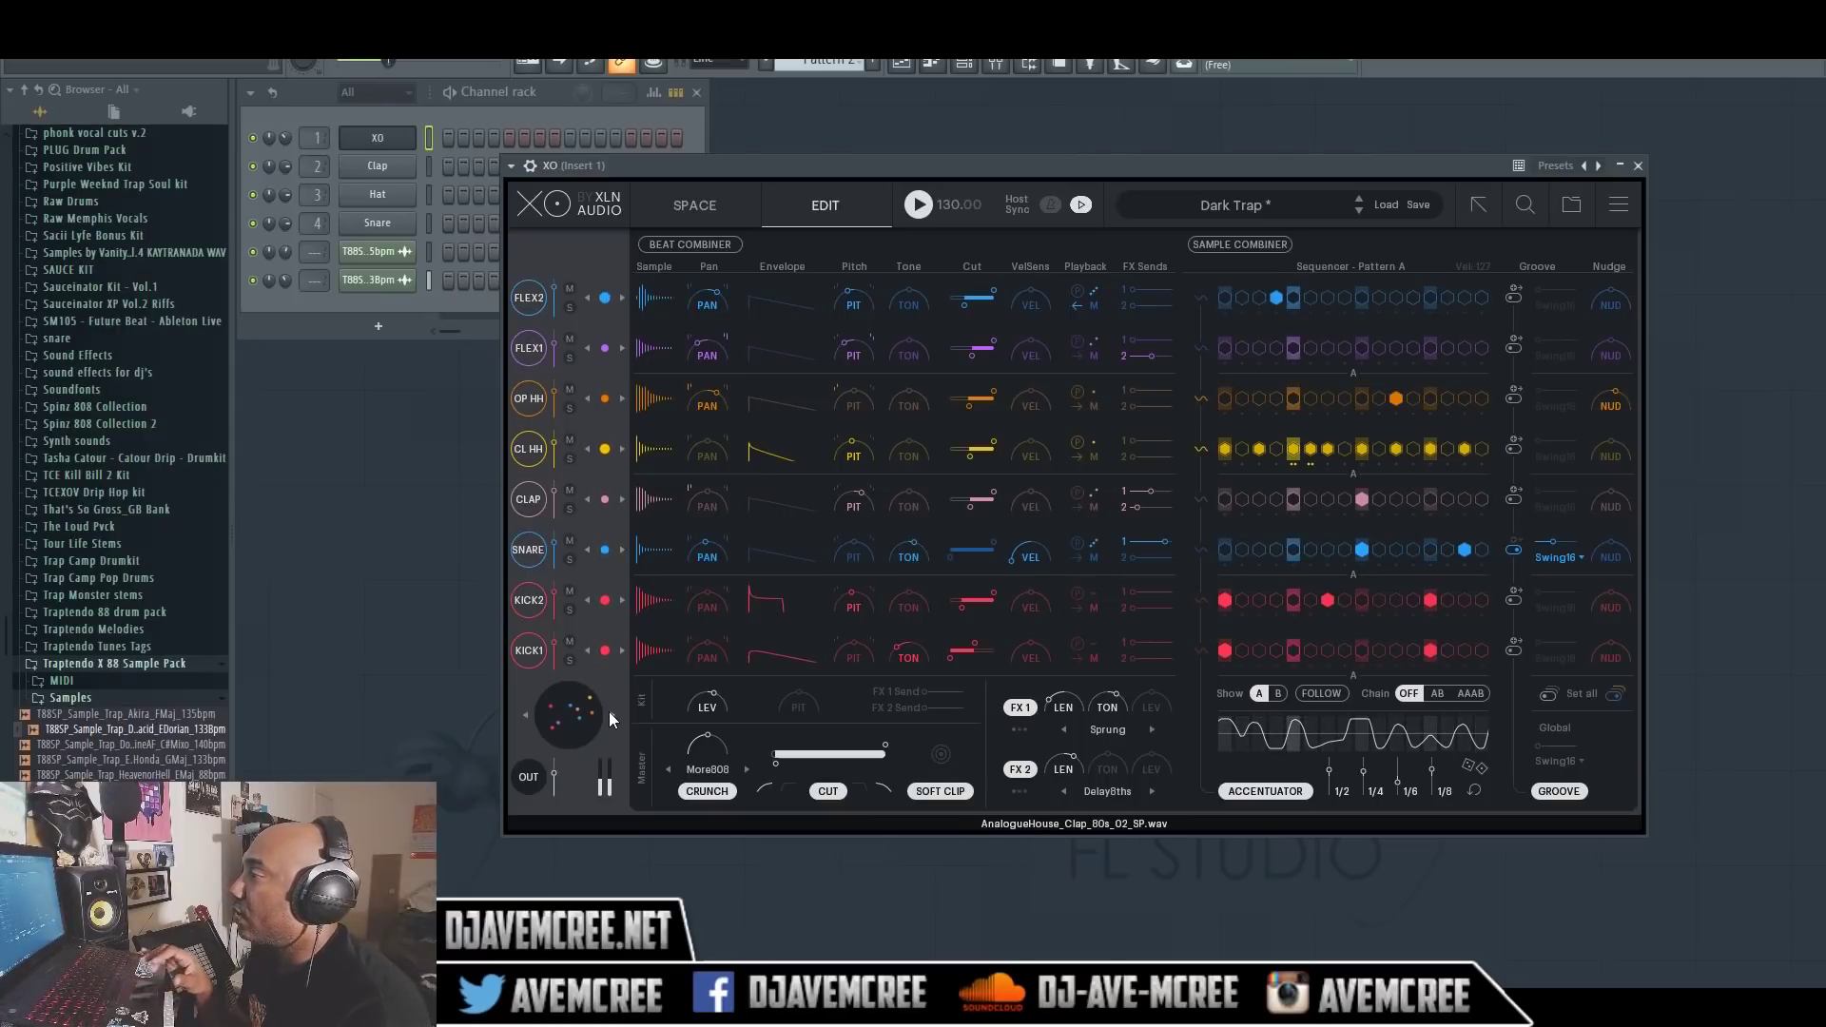
{"action": "left_click", "coordinate": [608, 712]}
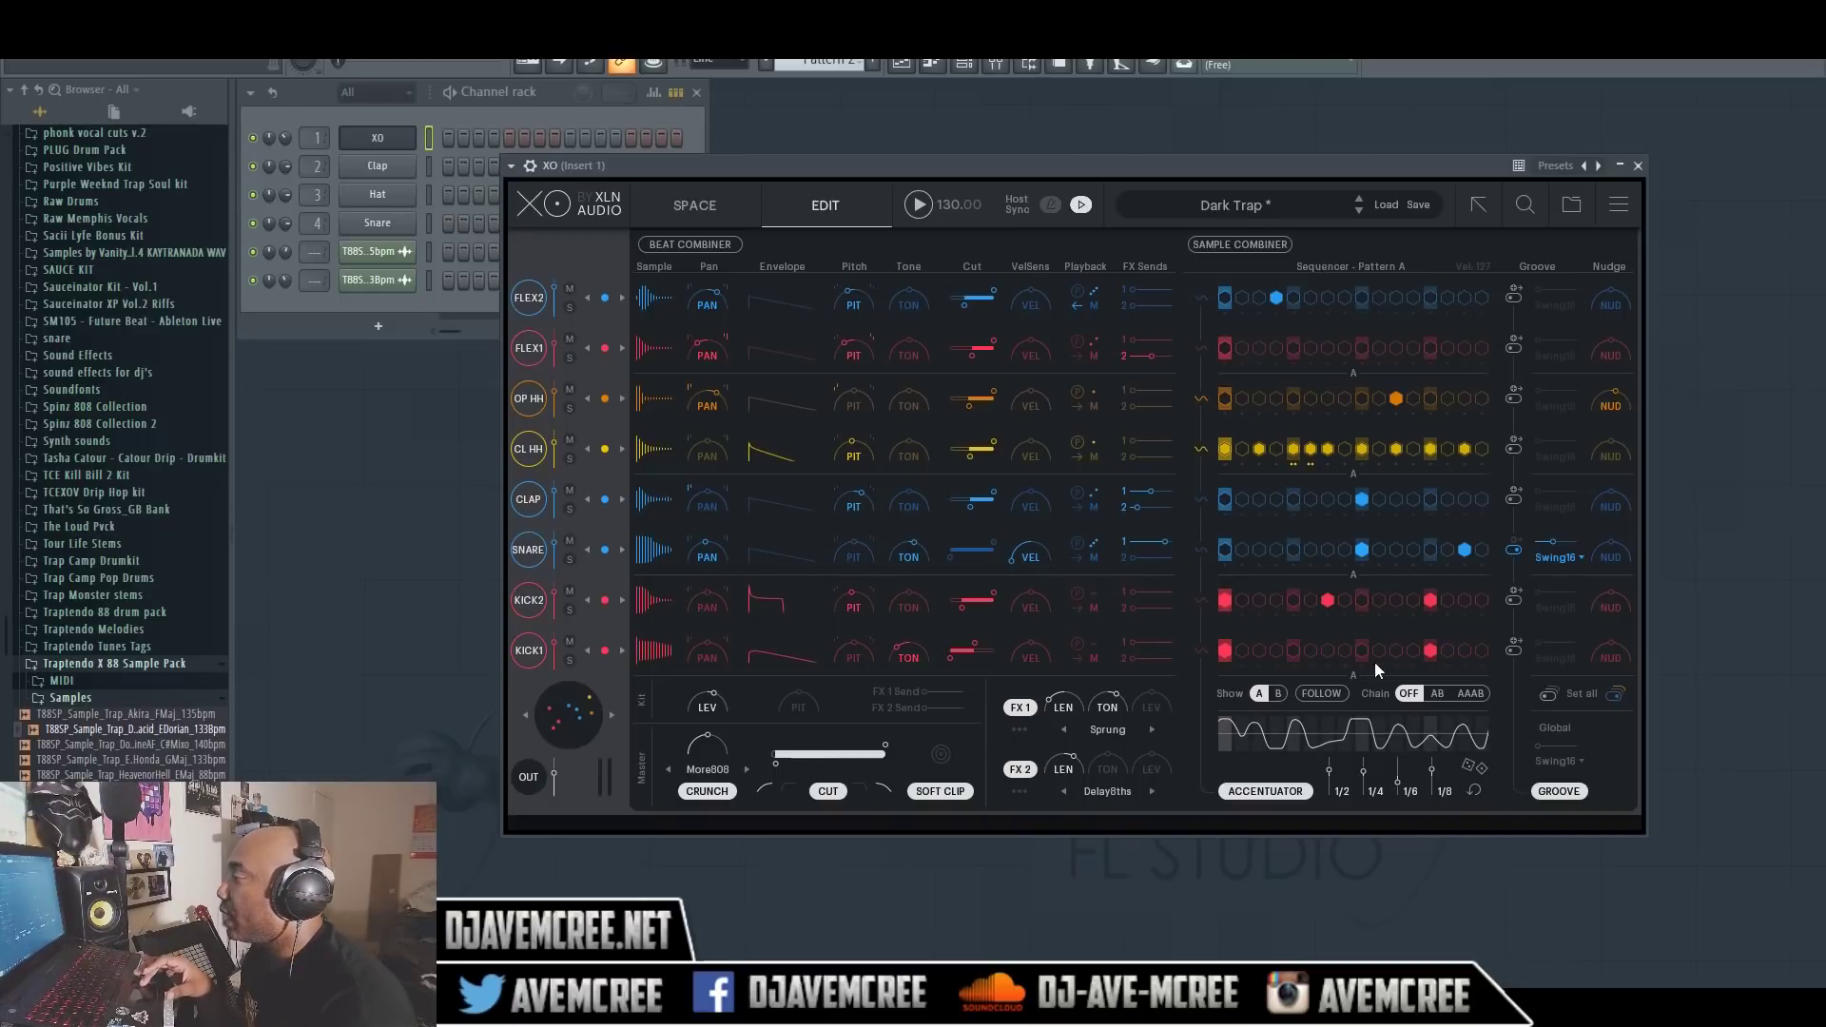
Set Desktop's New folder (2) as export folder, then drag the beat's MIDI onto FL Studio's XO channel
{"action": "left_click", "coordinate": [1465, 211]}
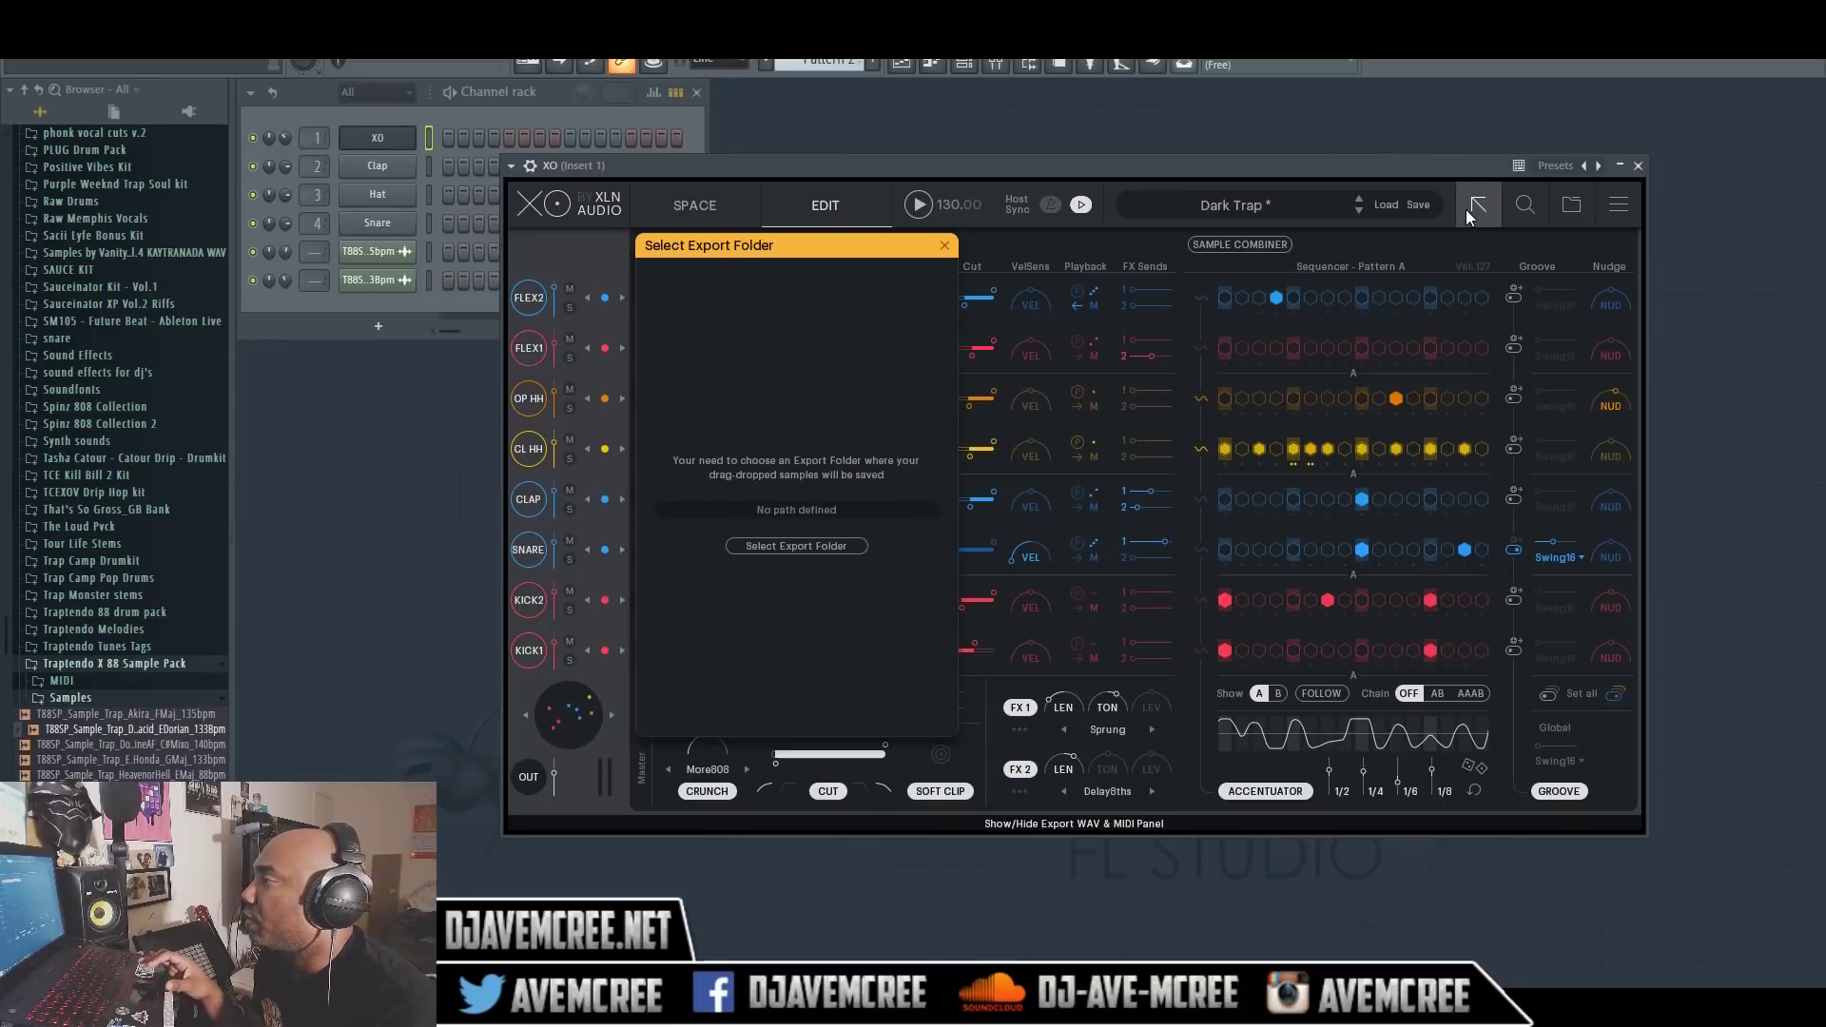
{"action": "left_click", "coordinate": [837, 545]}
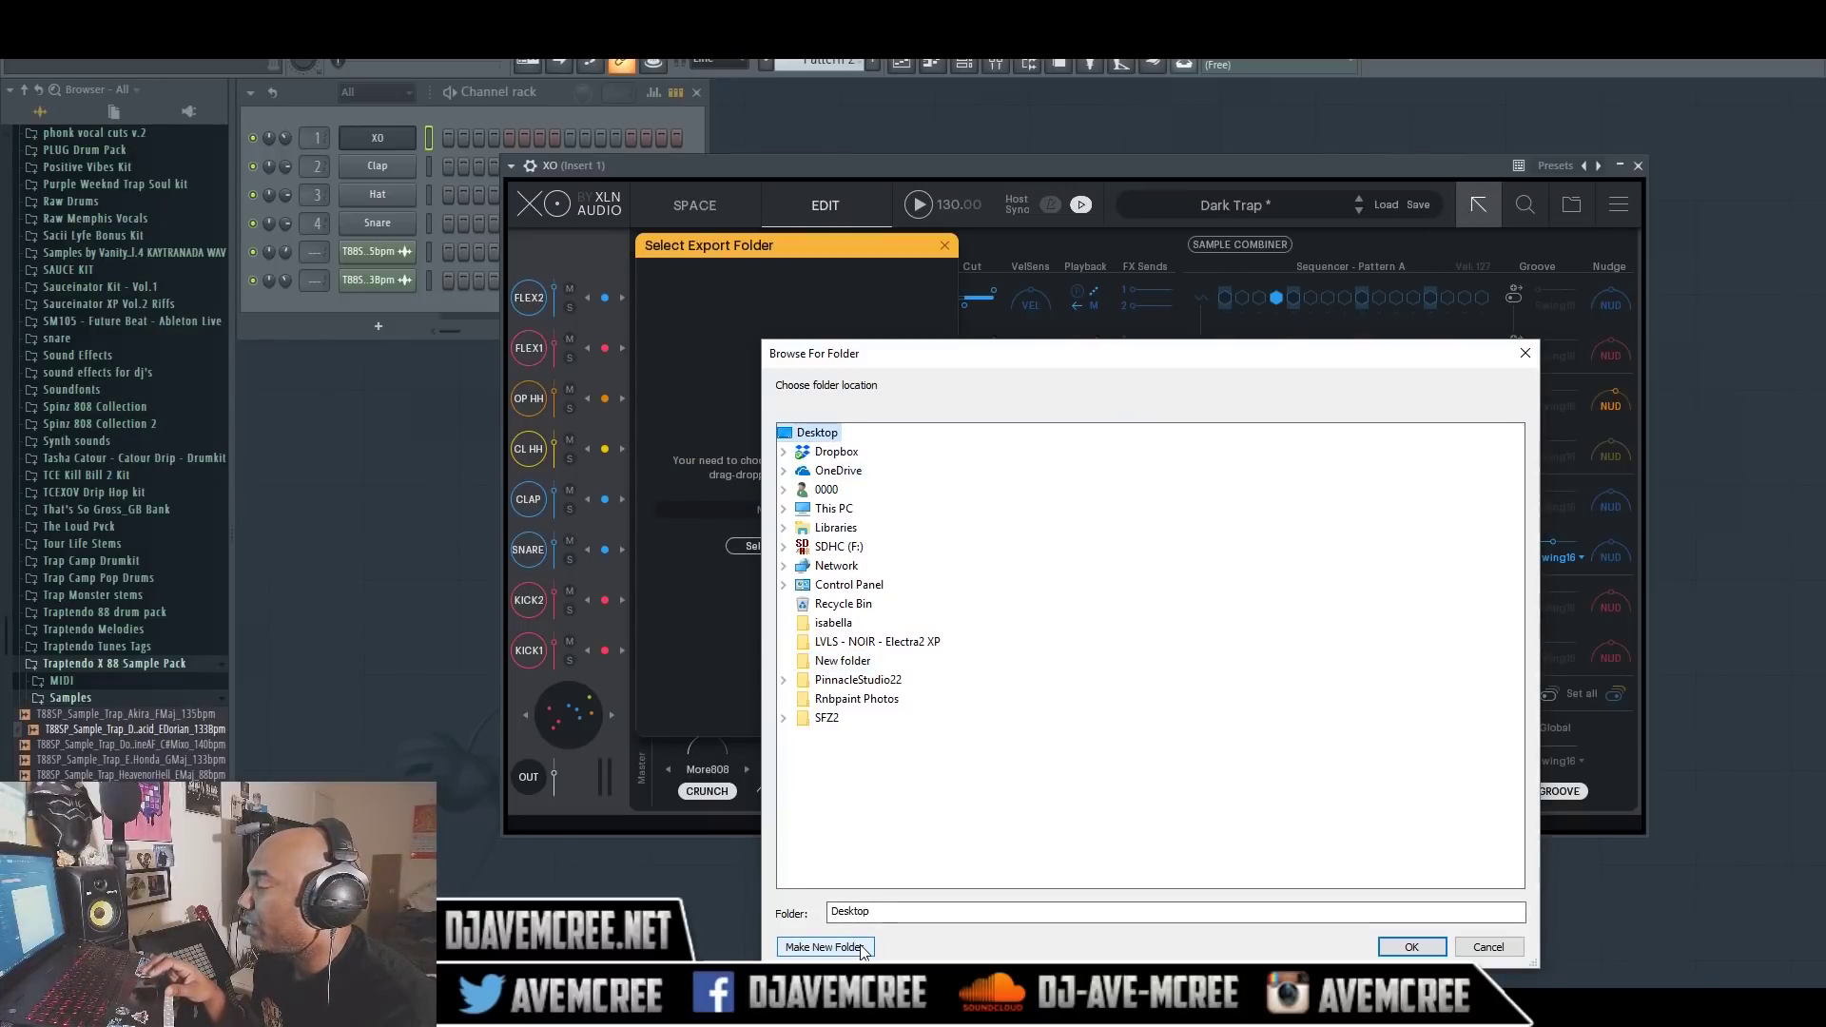
{"action": "left_click", "coordinate": [824, 946]}
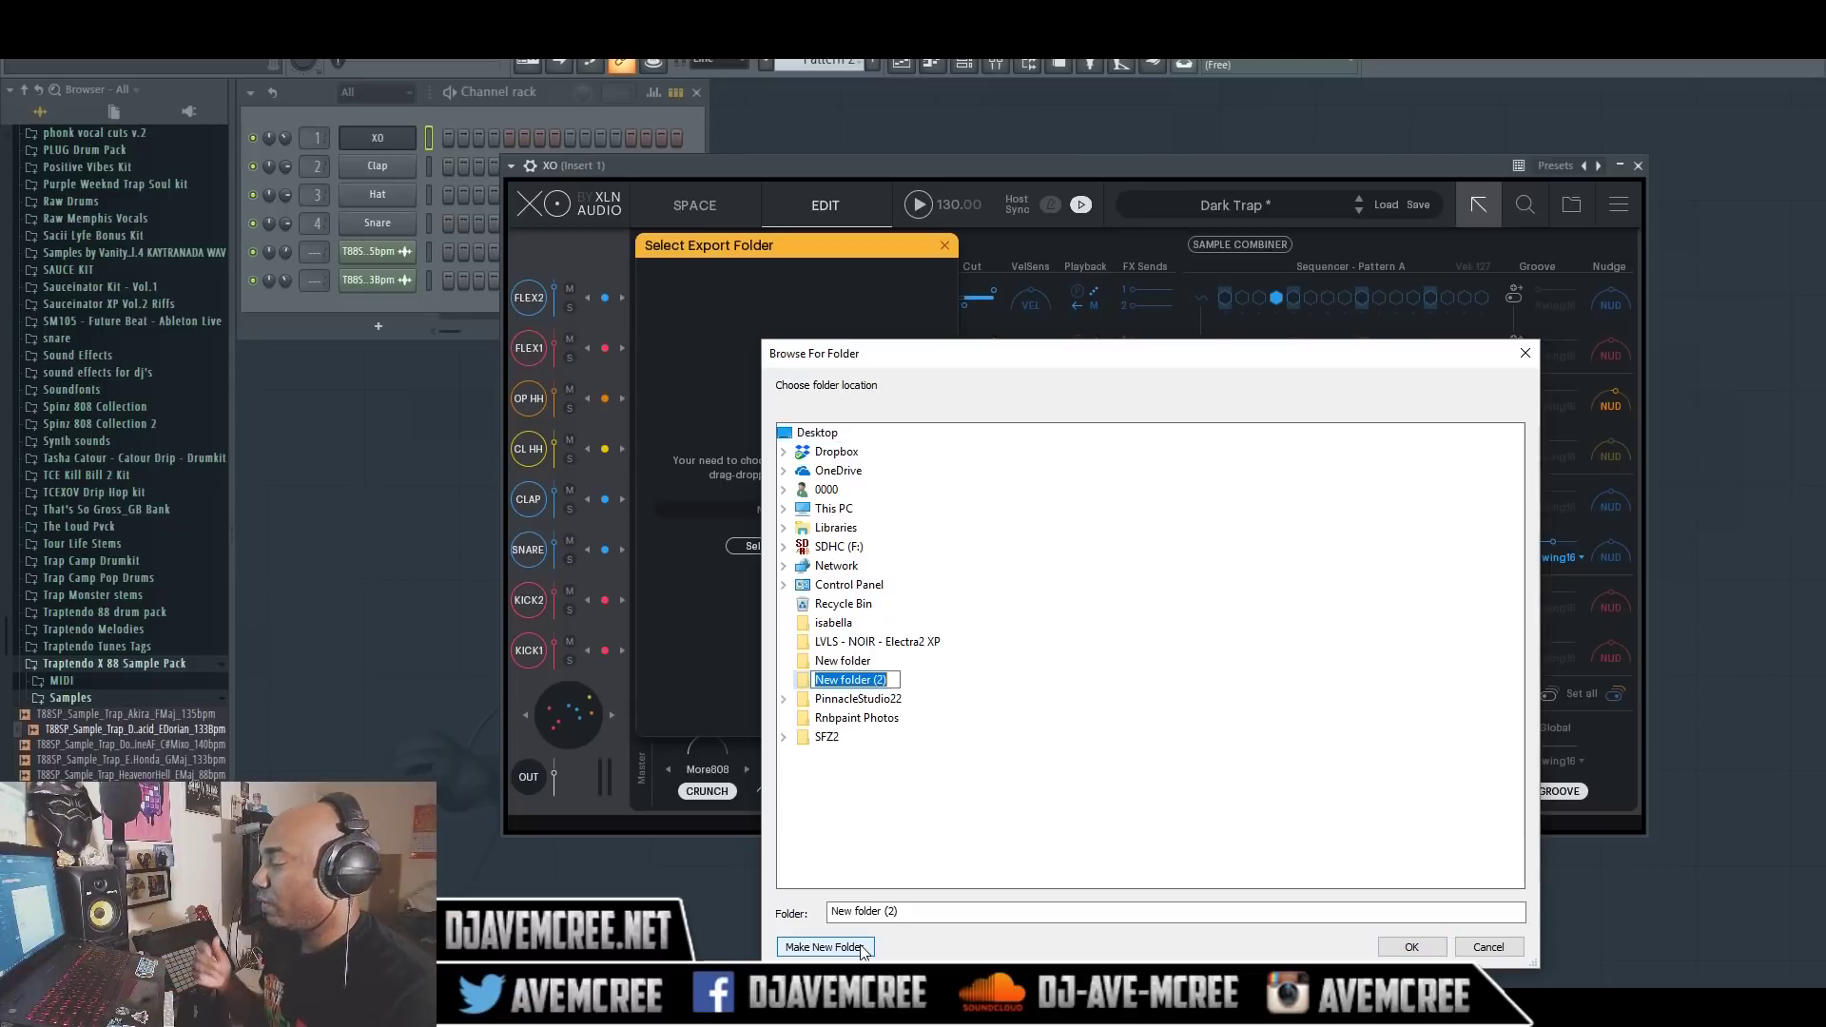
{"action": "type", "text": "drums"}
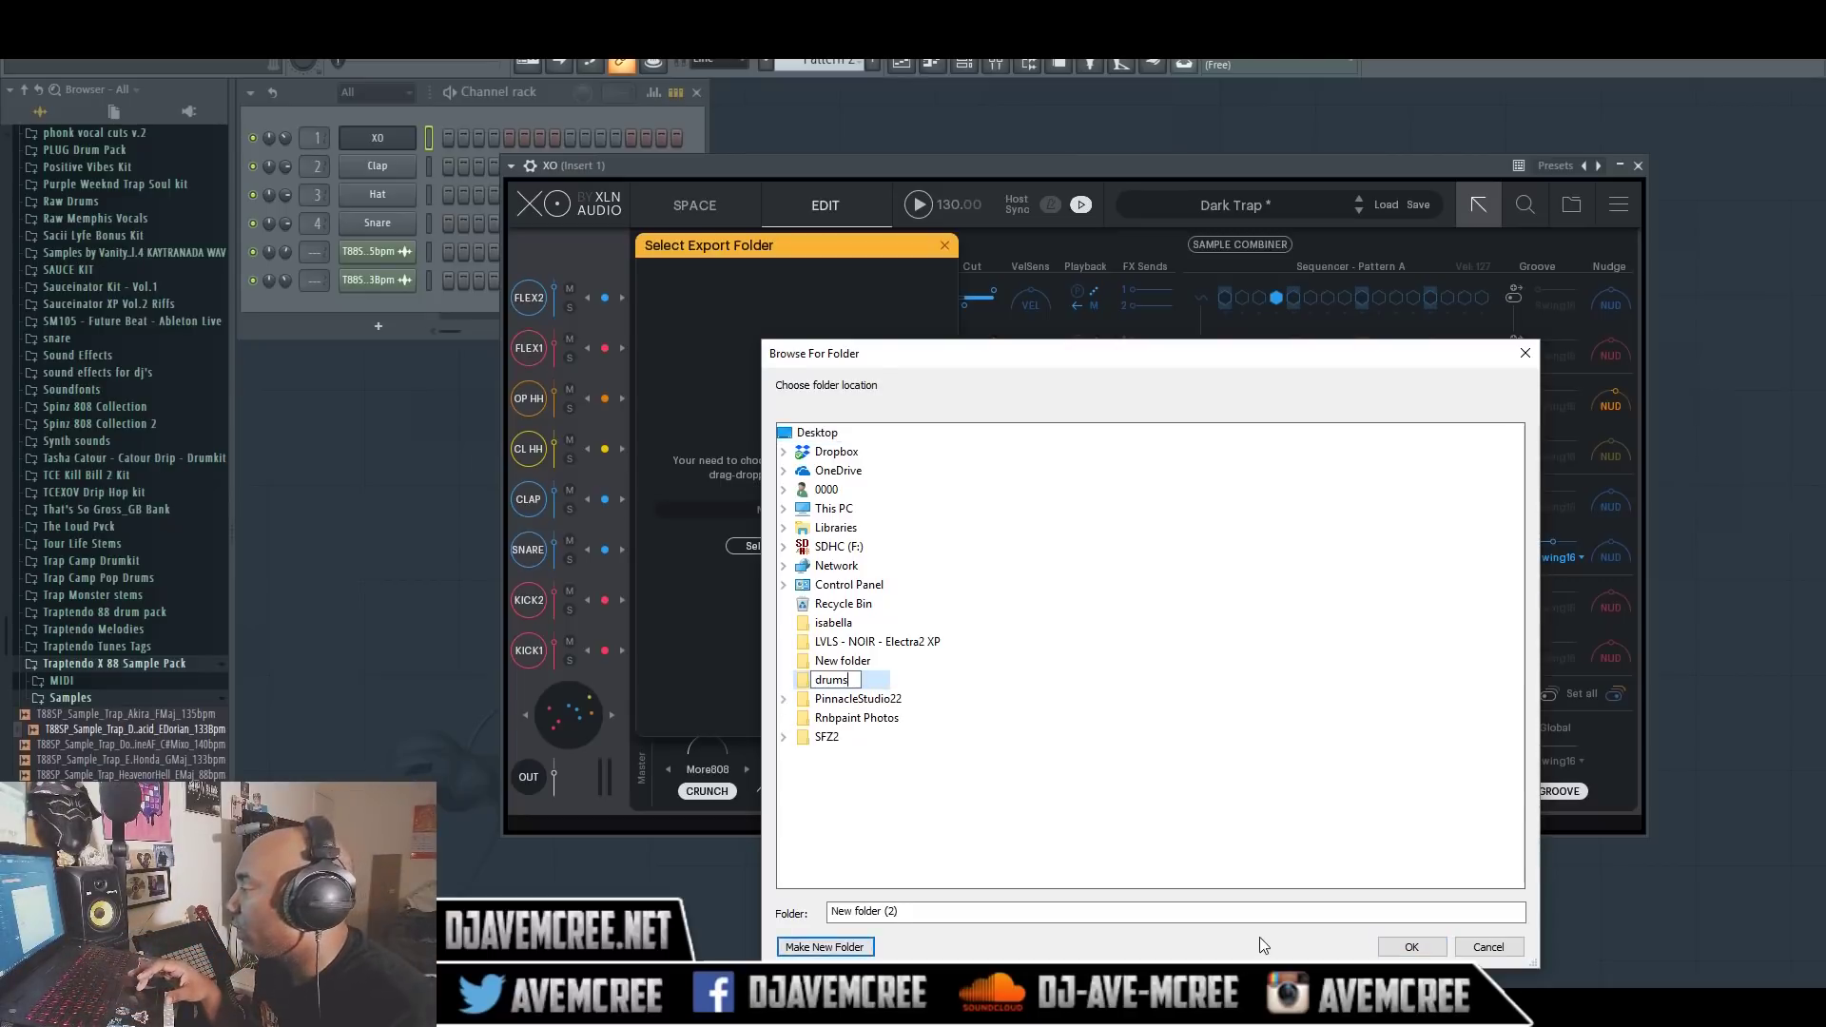
{"action": "left_click", "coordinate": [1399, 954]}
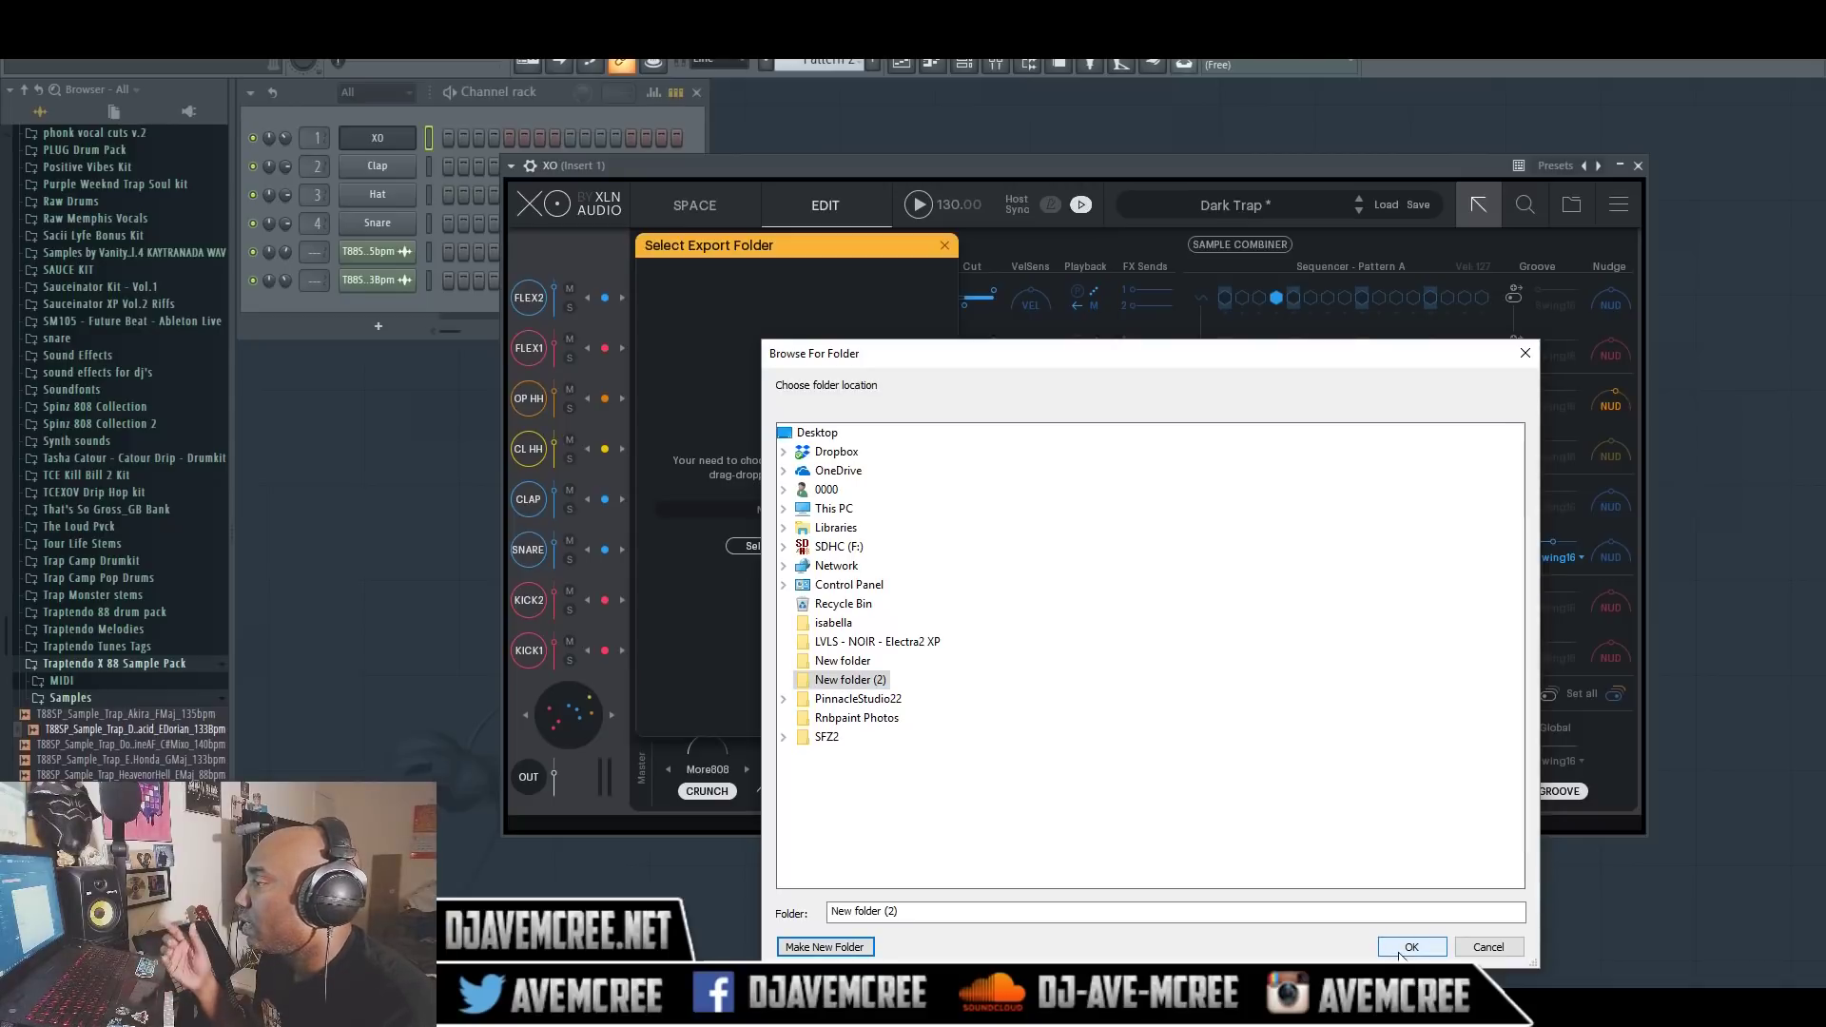
{"action": "left_click", "coordinate": [1409, 947]}
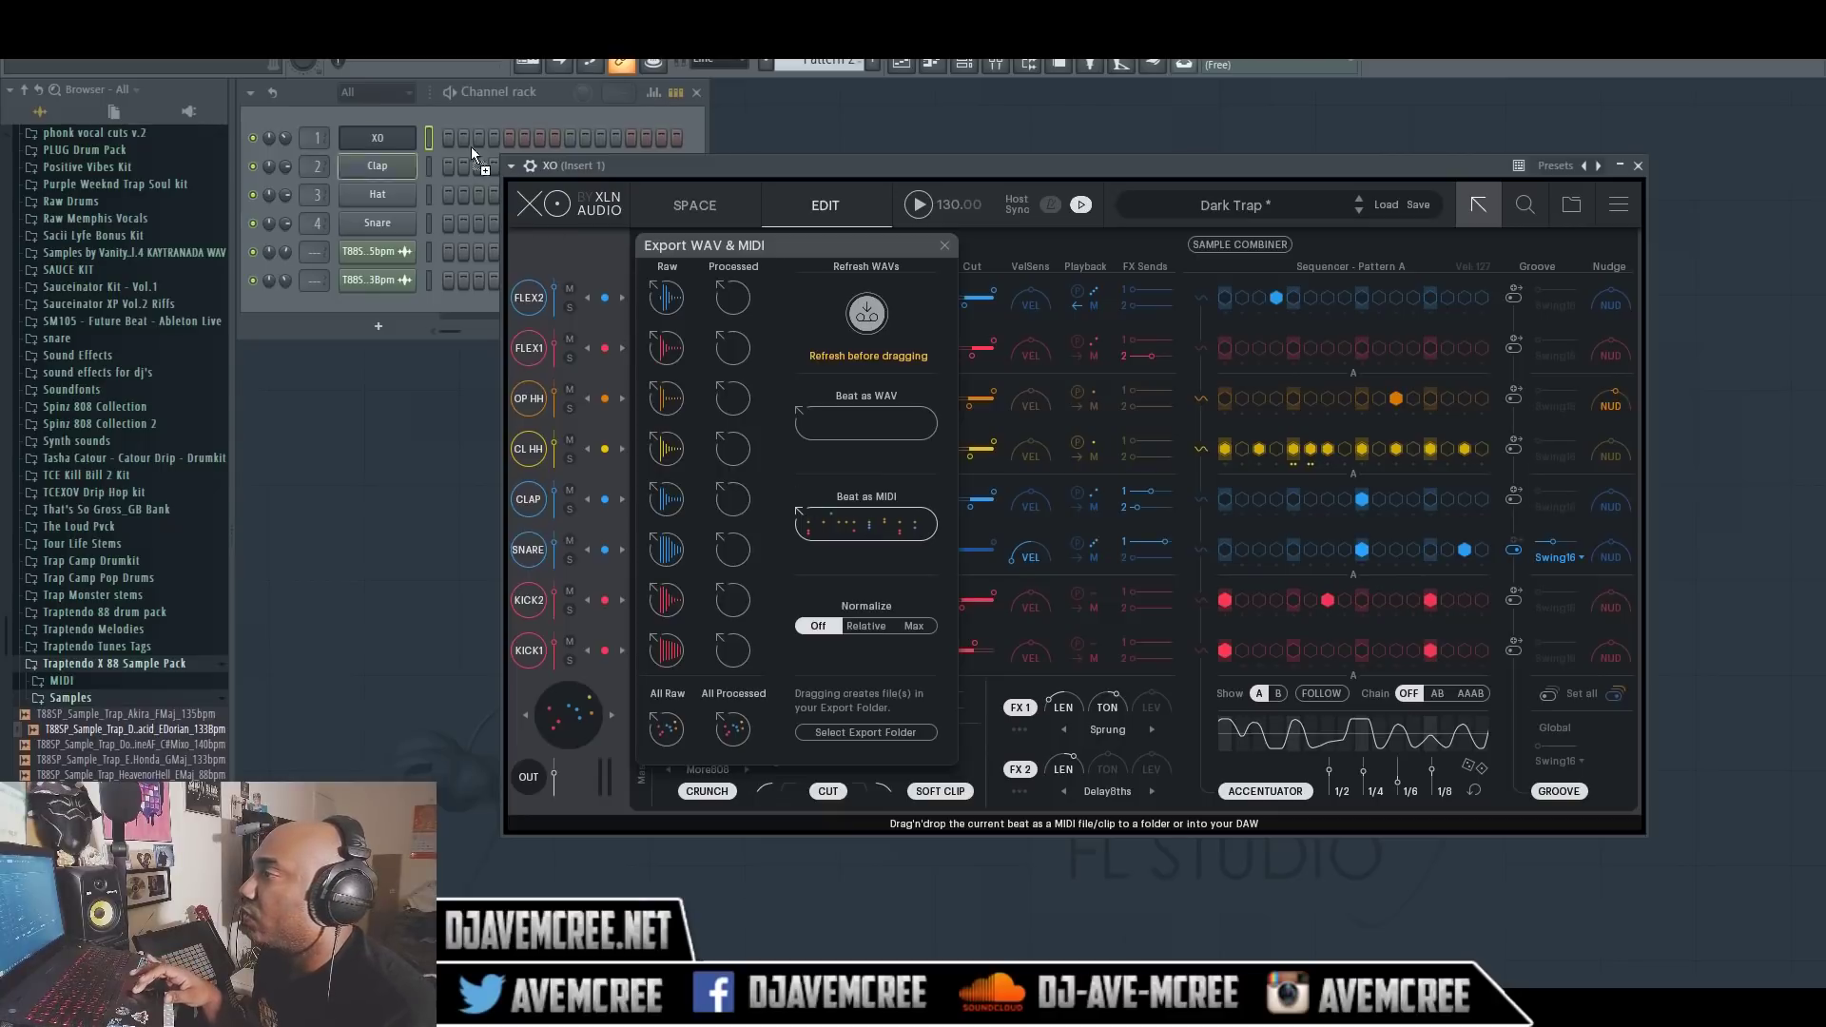
{"action": "mouse_move", "coordinate": [471, 146]}
{"action": "left_mouse_down"}
{"action": "mouse_move", "coordinate": [459, 135]}
{"action": "mouse_move", "coordinate": [452, 164]}
{"action": "mouse_move", "coordinate": [463, 148]}
{"action": "left_mouse_up"}
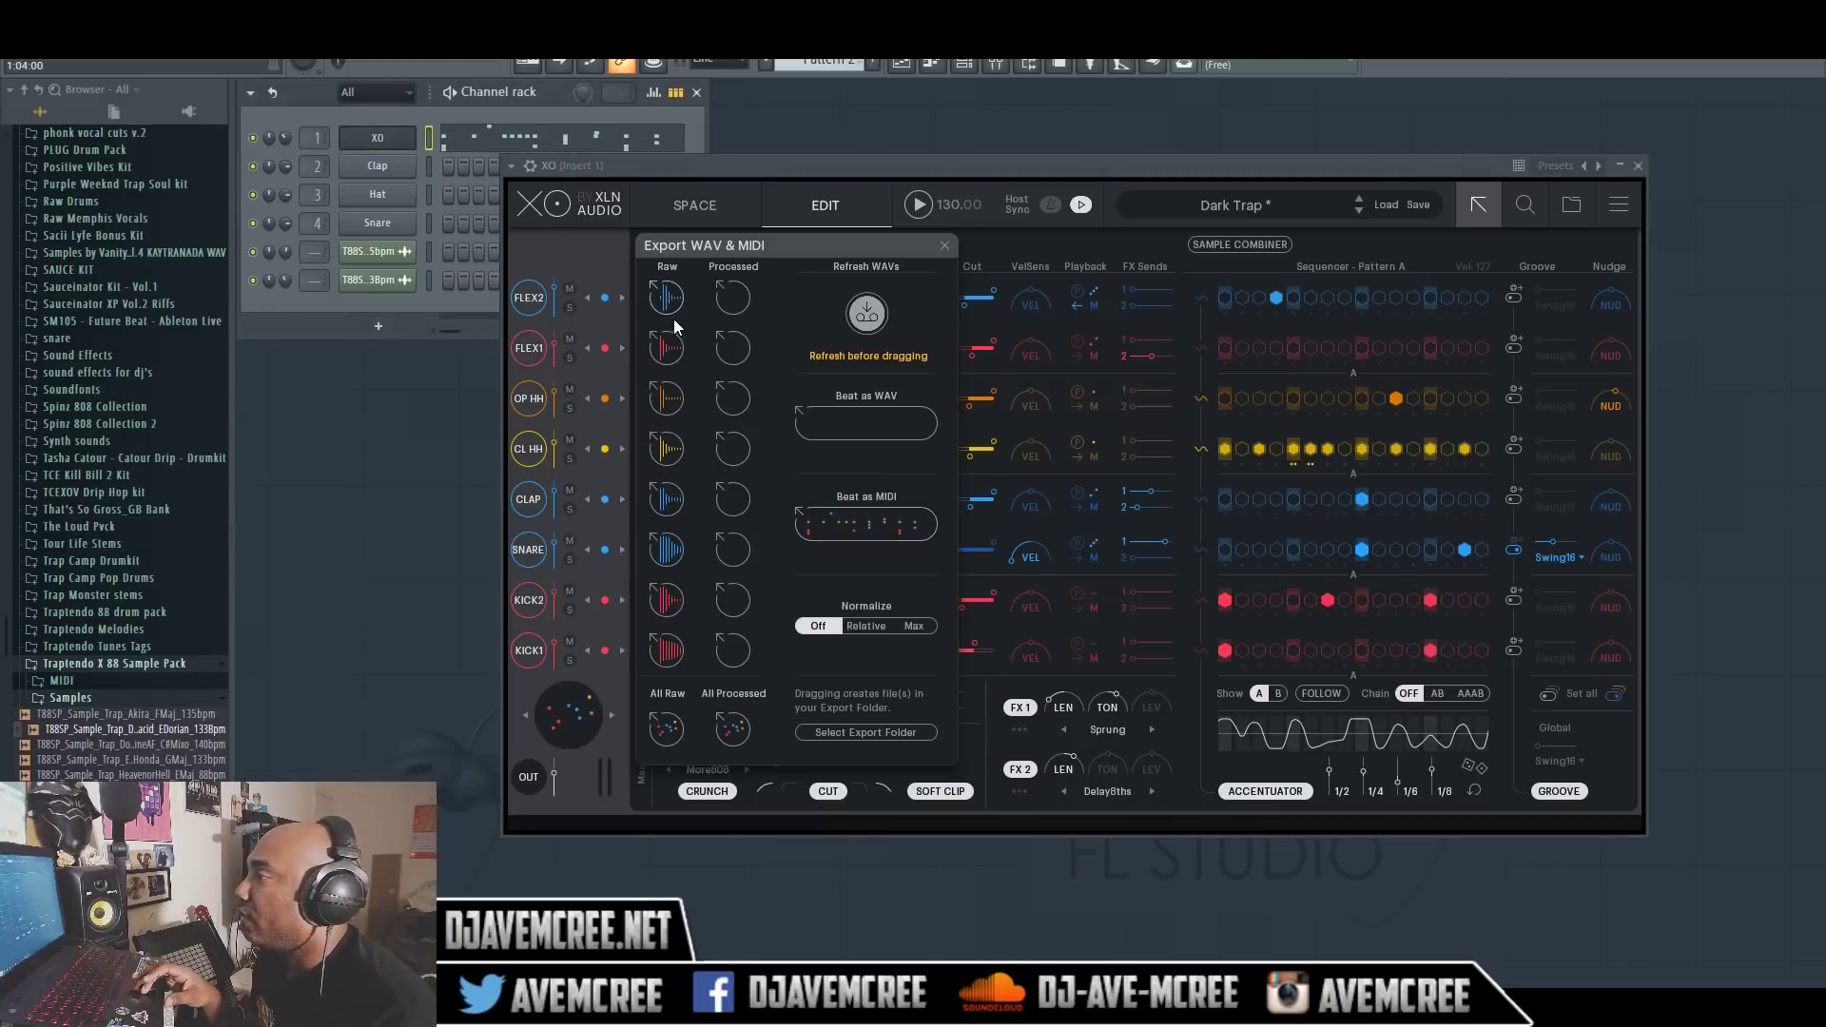
Drop XO's FLEX2 raw snare sample onto FL Studio's Clap channel and check its sampler settings
{"action": "left_click_drag", "start_coordinate": [676, 301], "coordinate": [400, 180]}
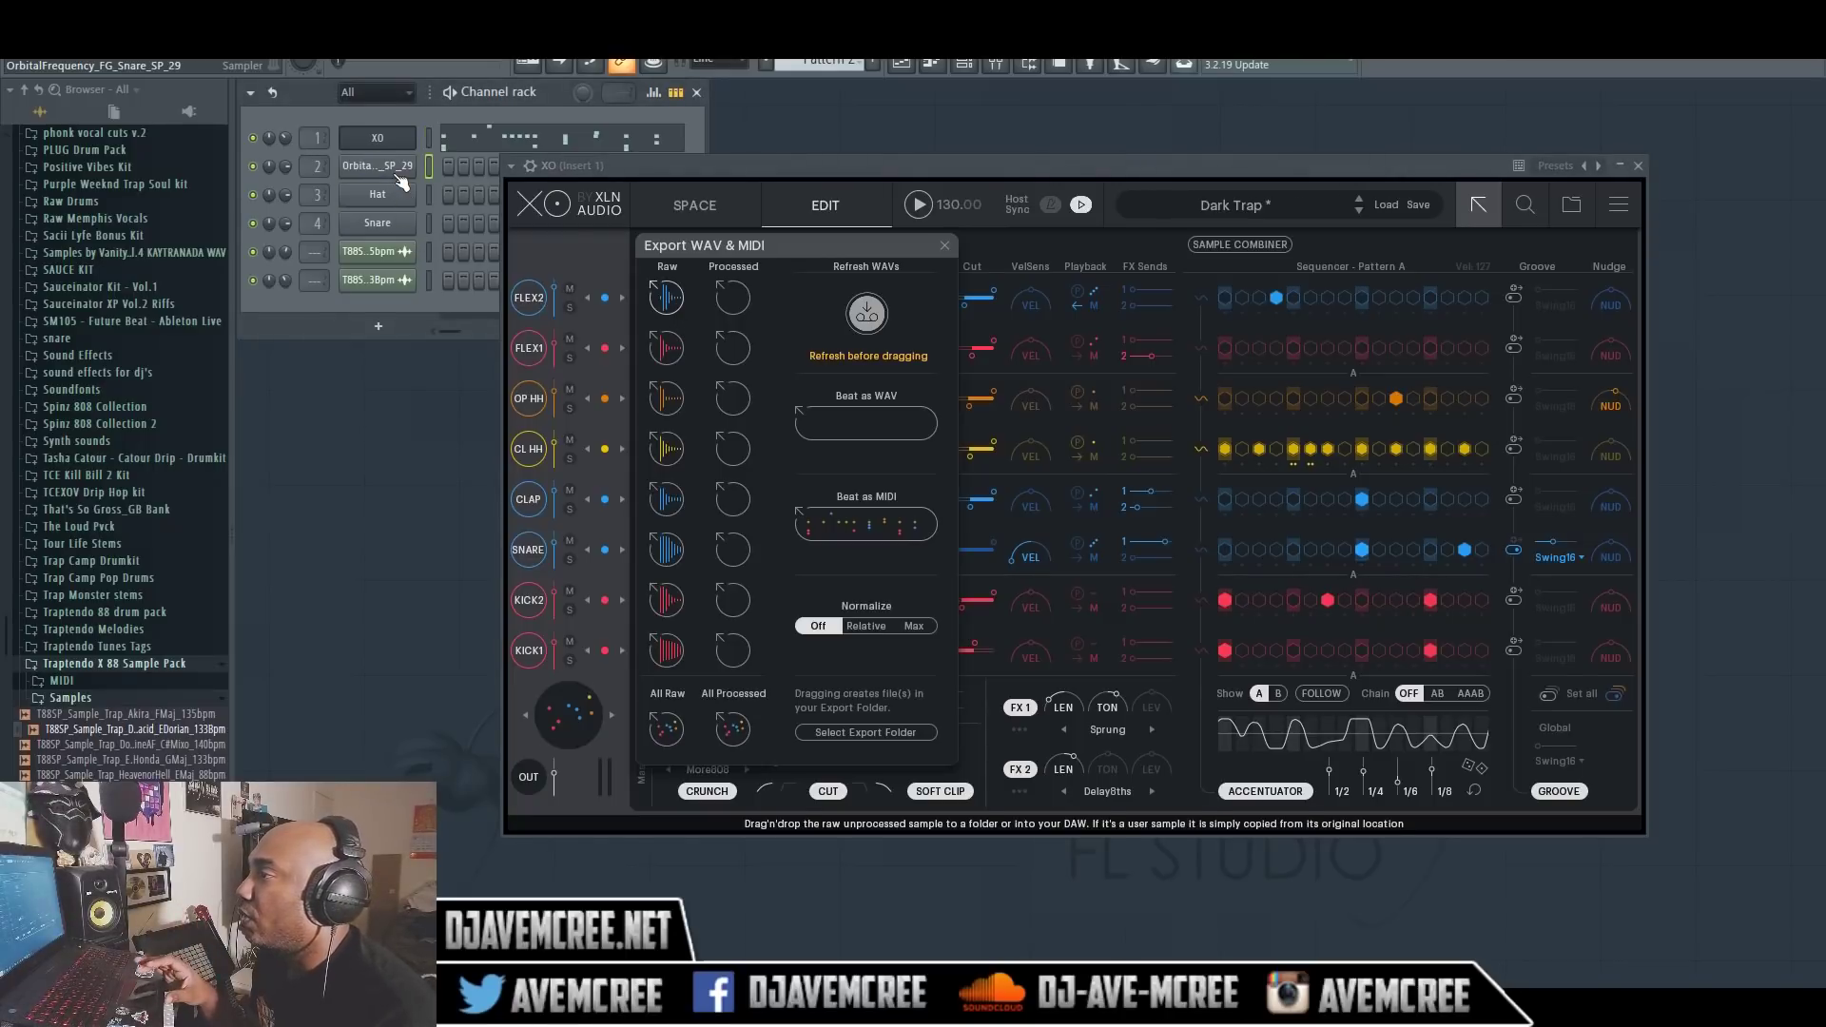
{"action": "left_click", "coordinate": [400, 181]}
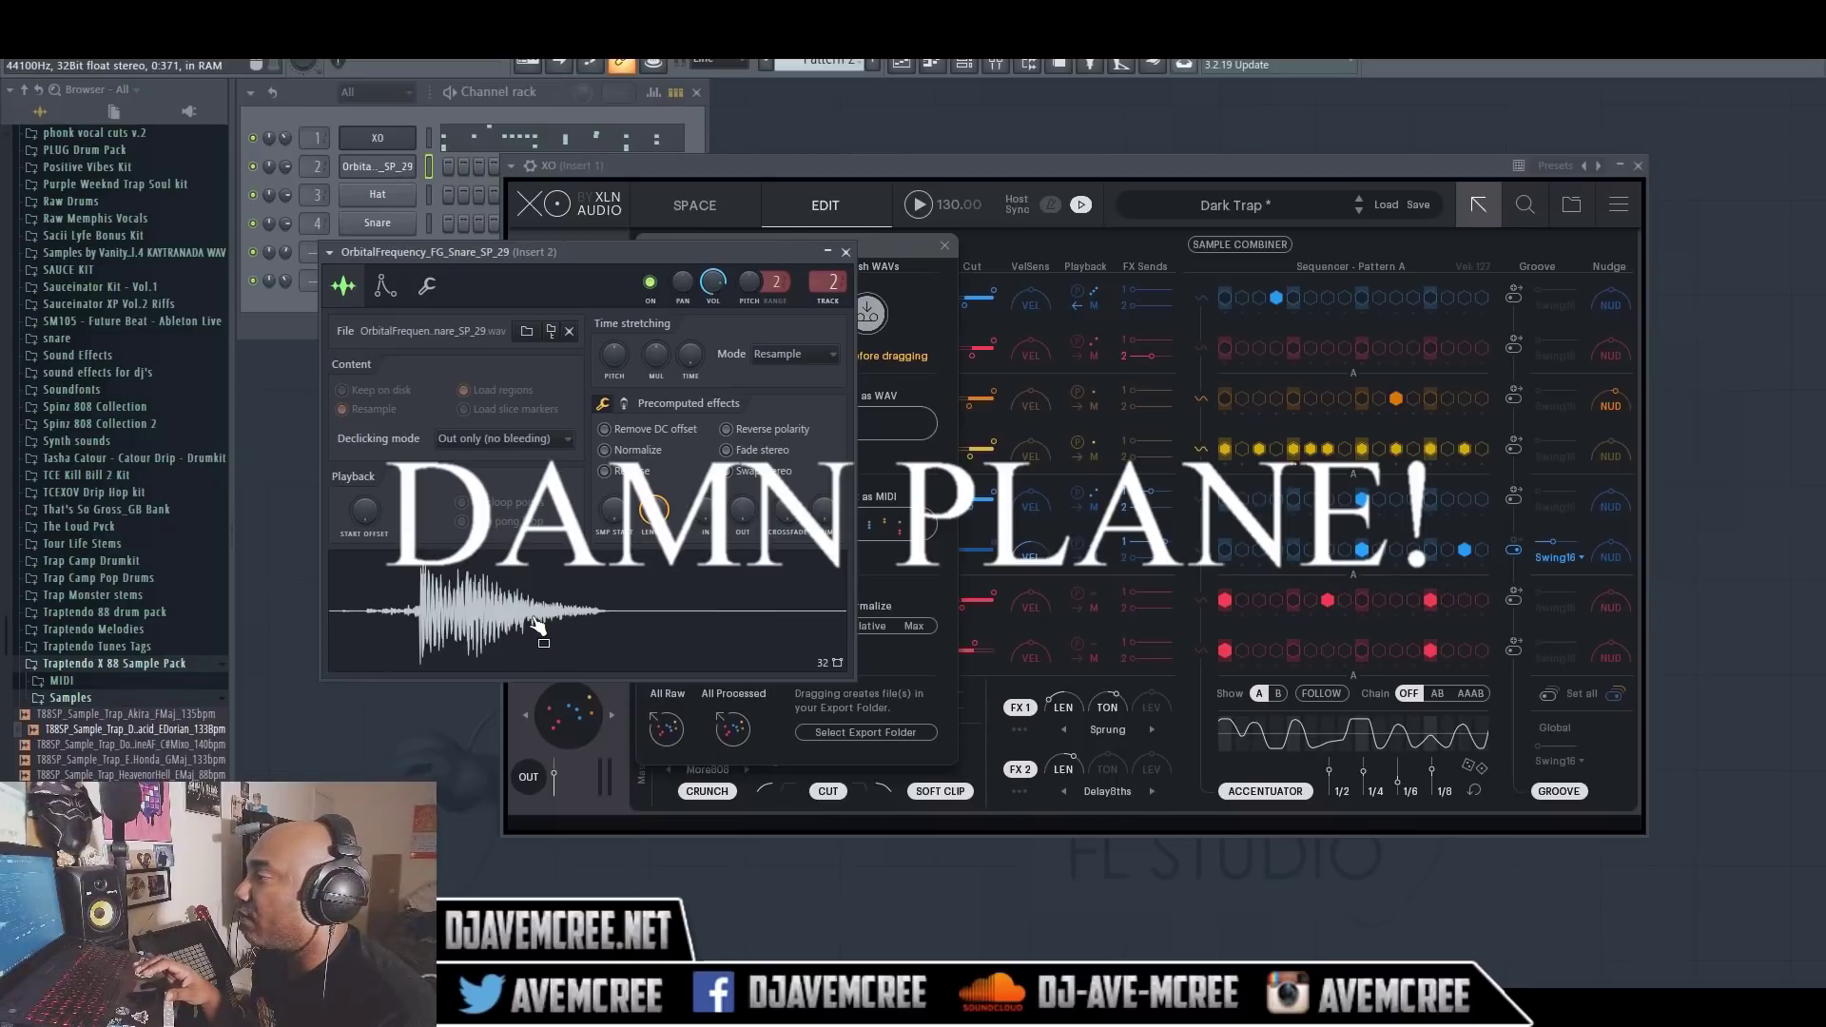
{"action": "left_click", "coordinate": [845, 253]}
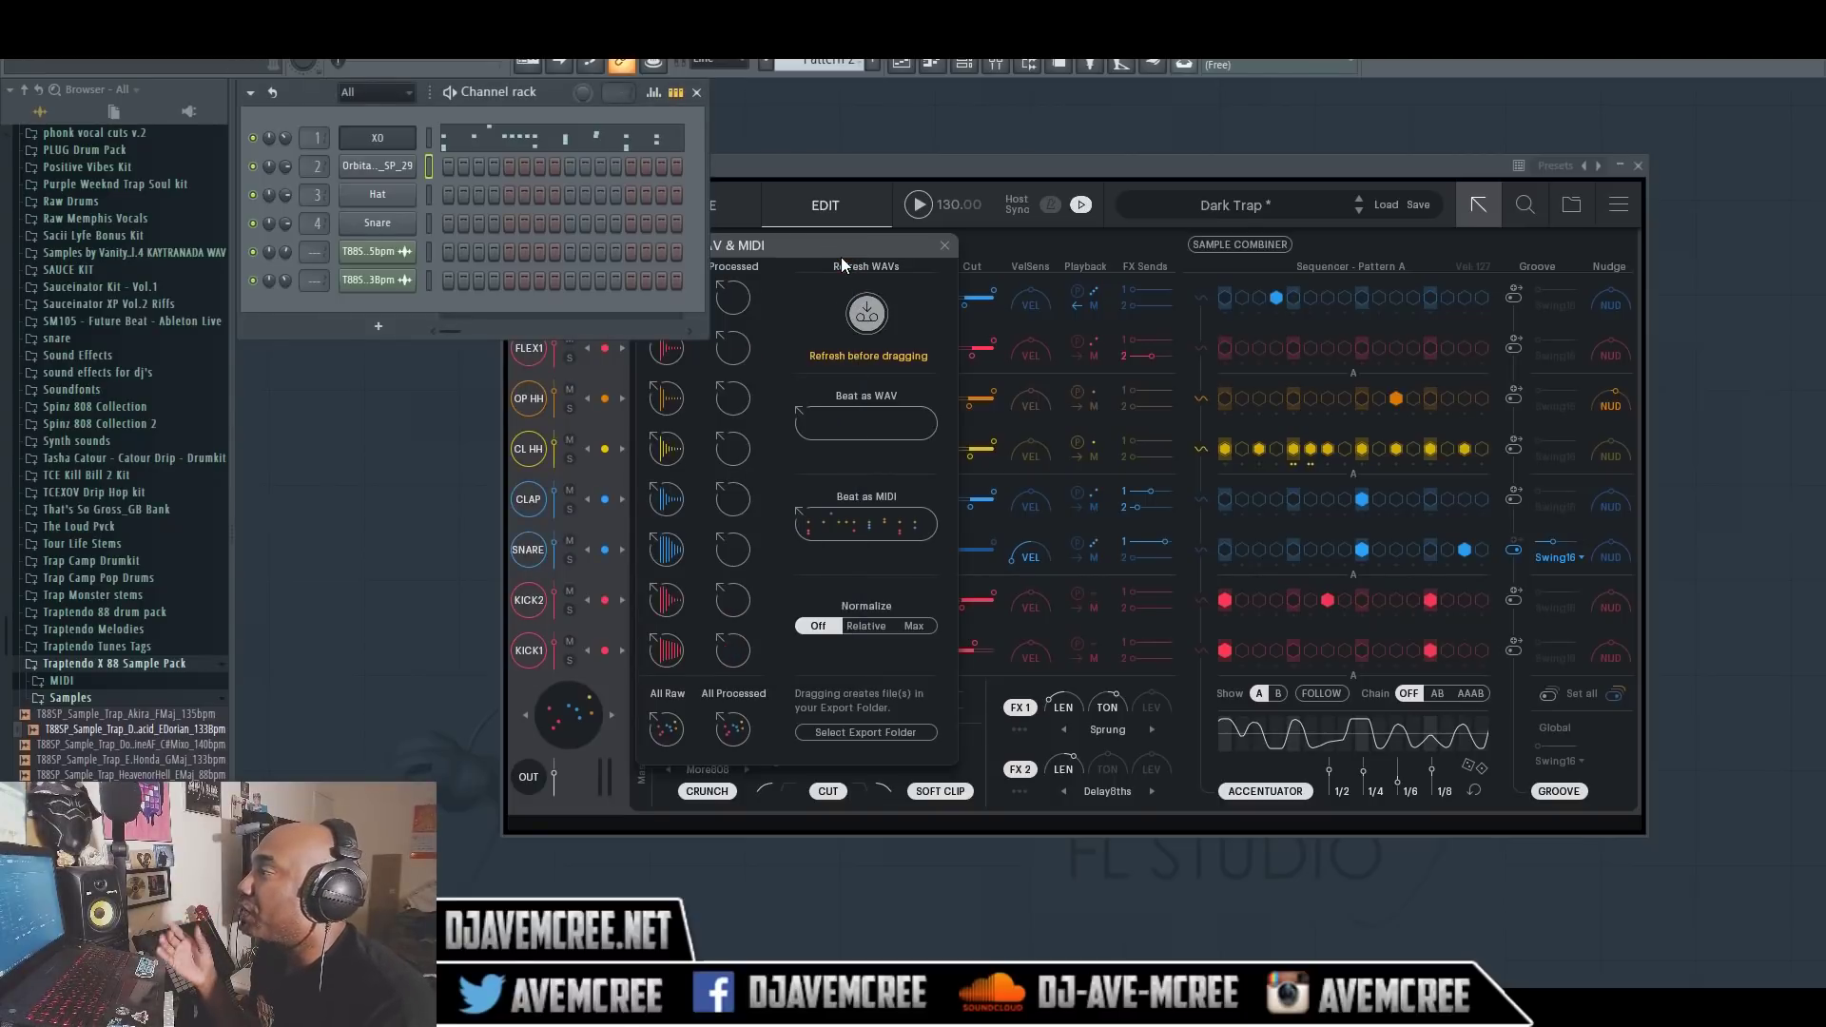
{"action": "left_click", "coordinate": [1127, 167]}
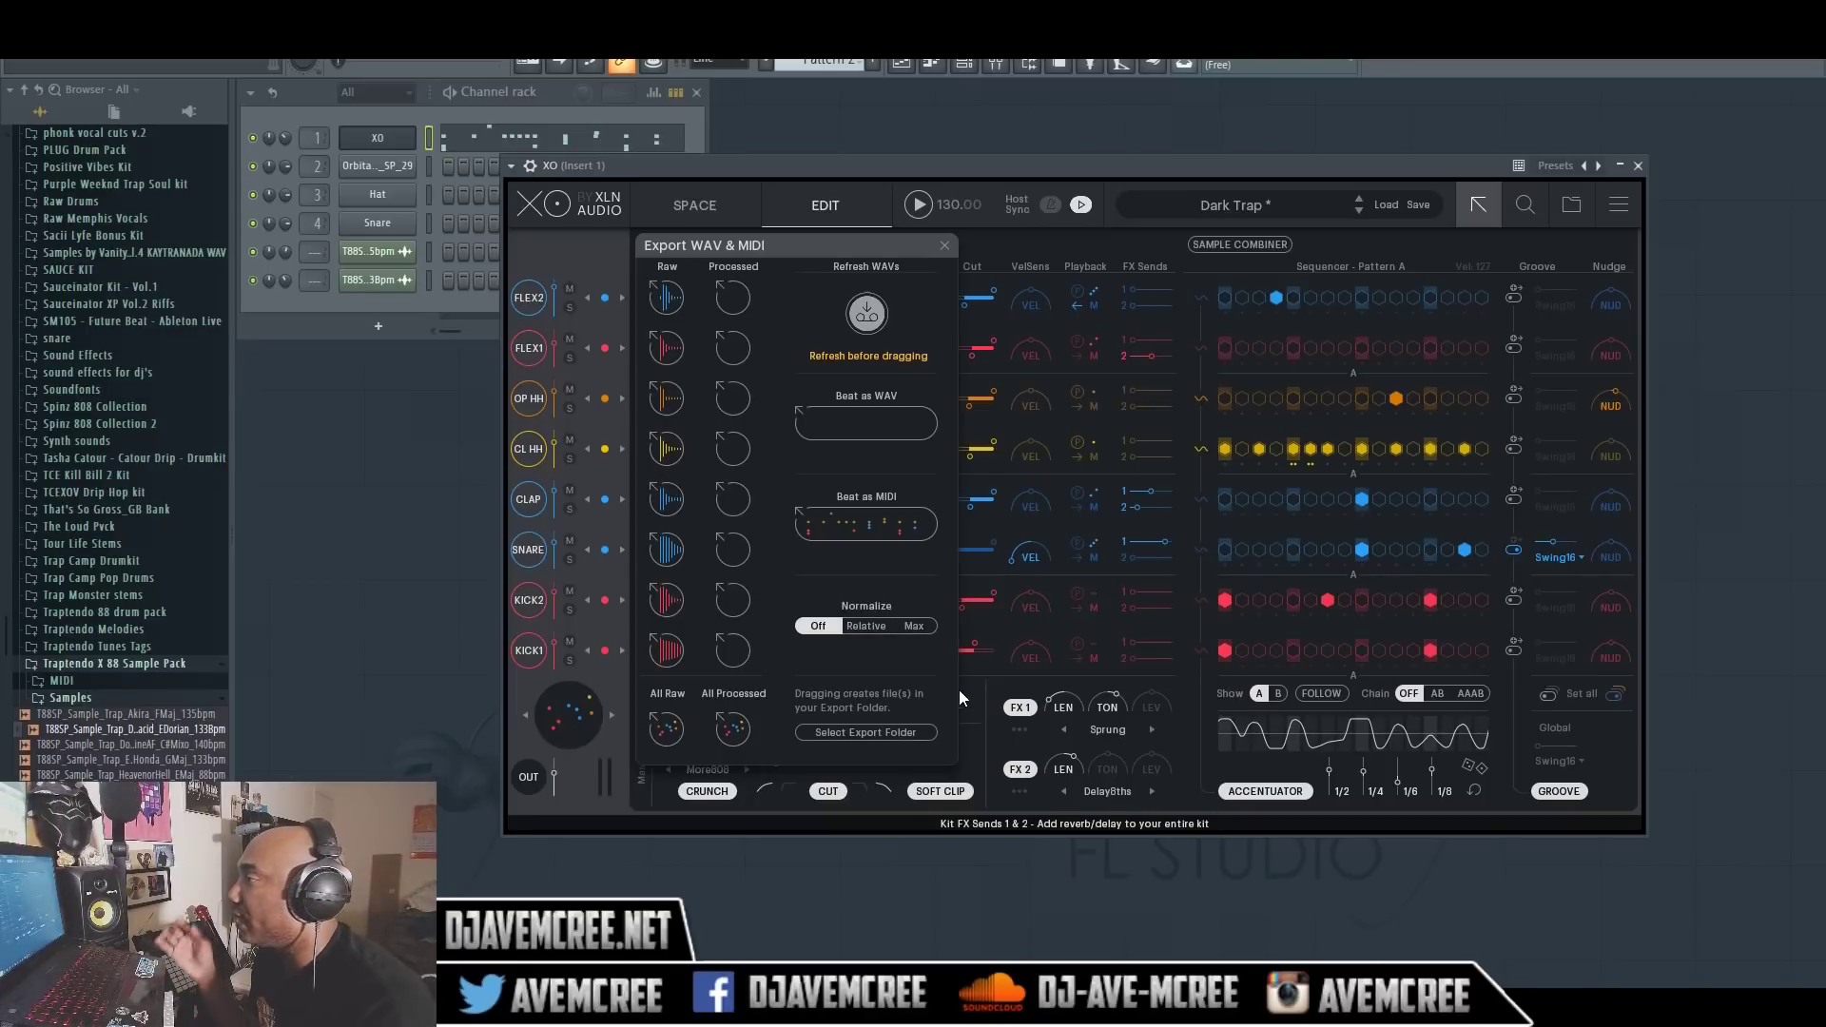
Close the Export WAV & MIDI panel to return to the Dark Trap kit's Edit page
{"action": "left_click", "coordinate": [944, 246]}
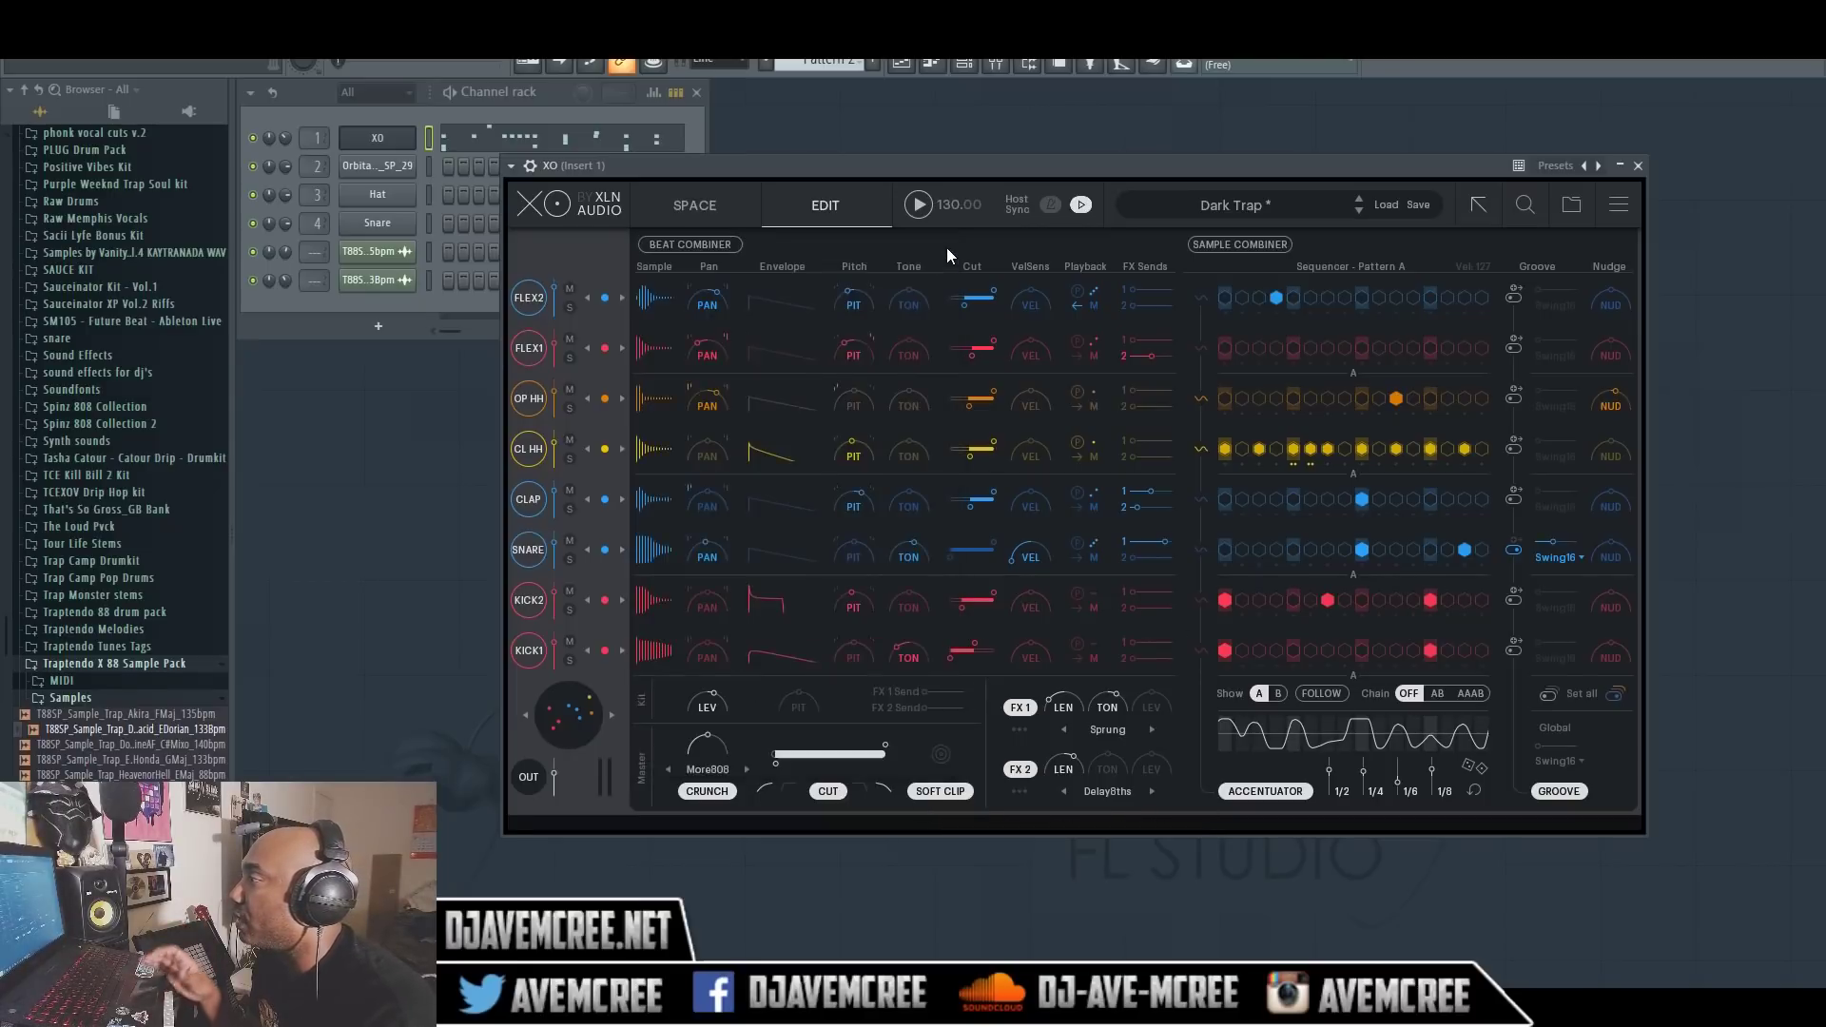